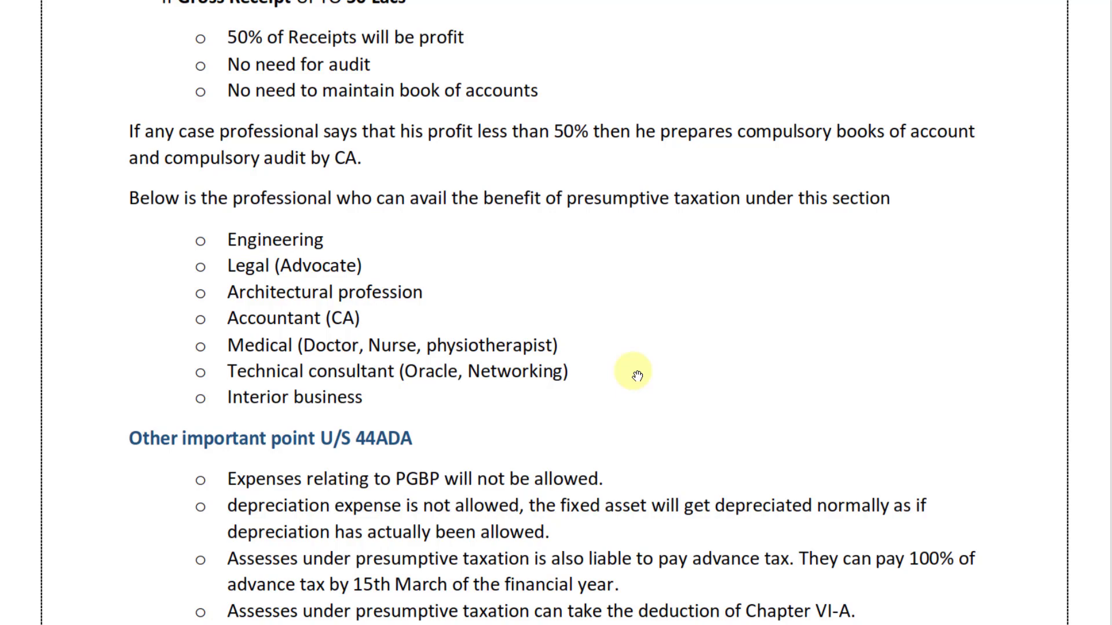
Step: Examine the Section 44ADA presumptive income rules, eligible professions, other important points and advance tax due dates in the notes
{"action": "scroll", "coordinate": [637, 375], "scroll_direction": "up", "scroll_amount": 4}
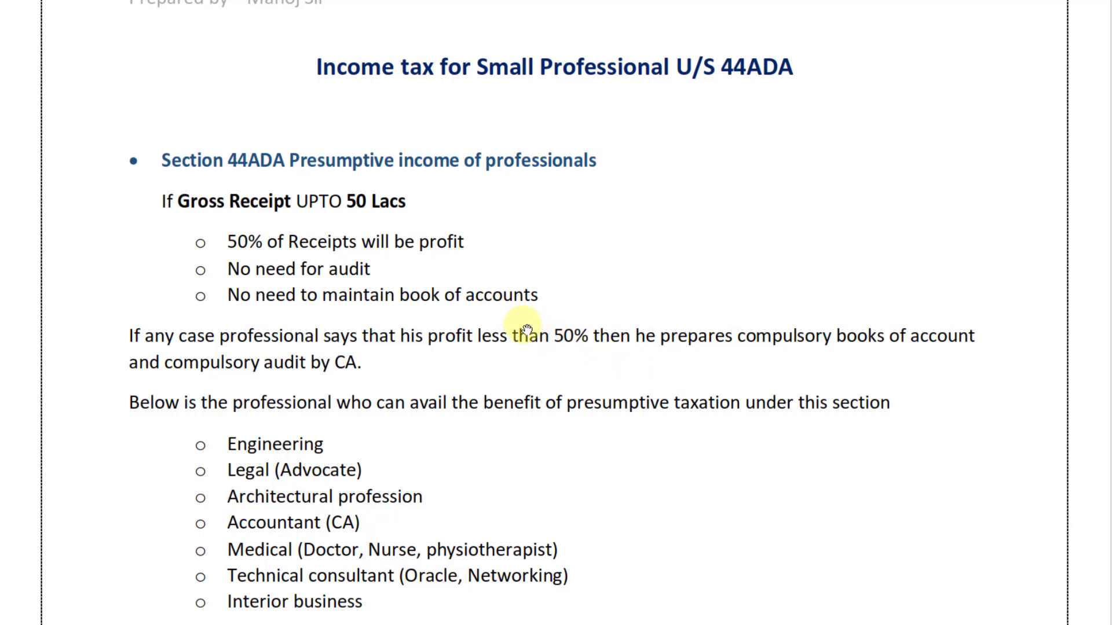
{"action": "scroll", "coordinate": [562, 333], "scroll_direction": "down", "scroll_amount": 4}
{"action": "scroll", "coordinate": [491, 337], "scroll_direction": "down", "scroll_amount": 3}
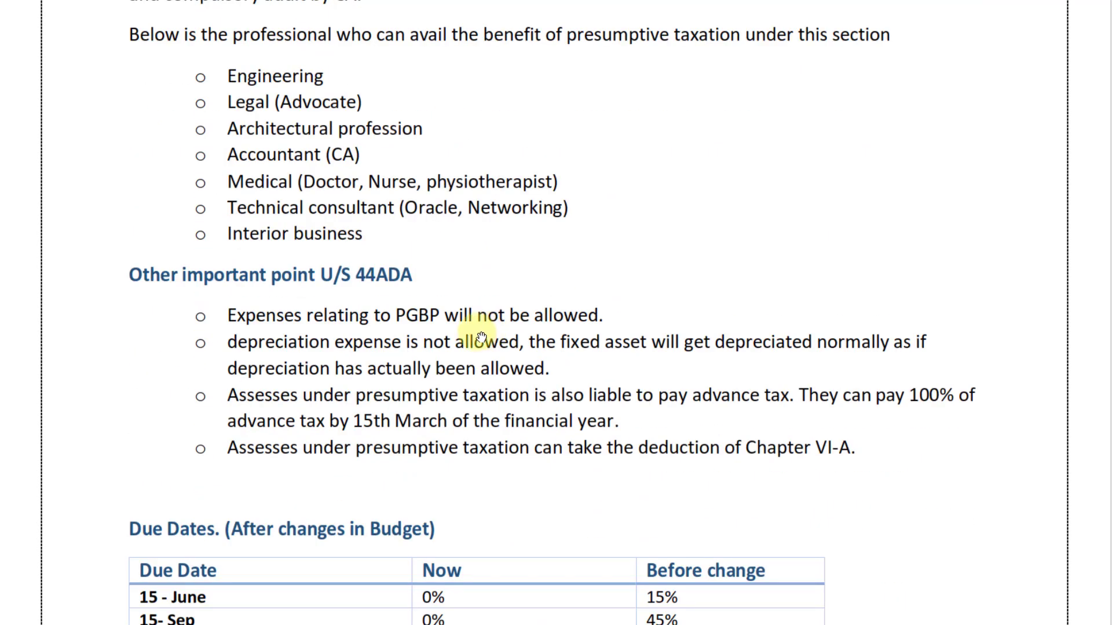
{"action": "scroll", "coordinate": [491, 337], "scroll_direction": "down", "scroll_amount": 2}
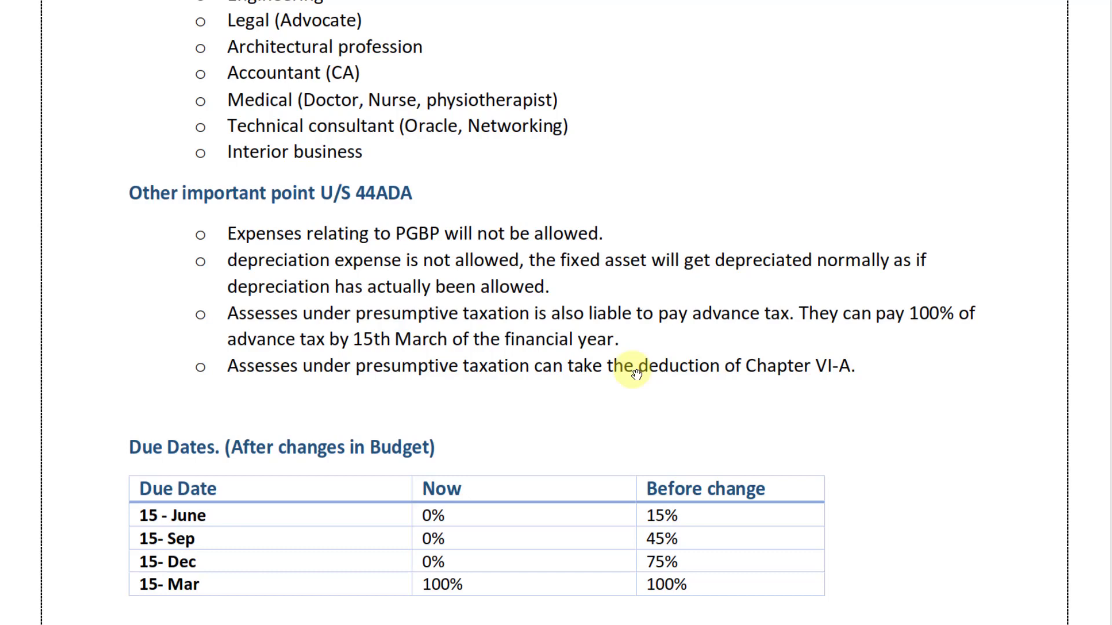
{"action": "scroll", "coordinate": [596, 368], "scroll_direction": "down", "scroll_amount": 4}
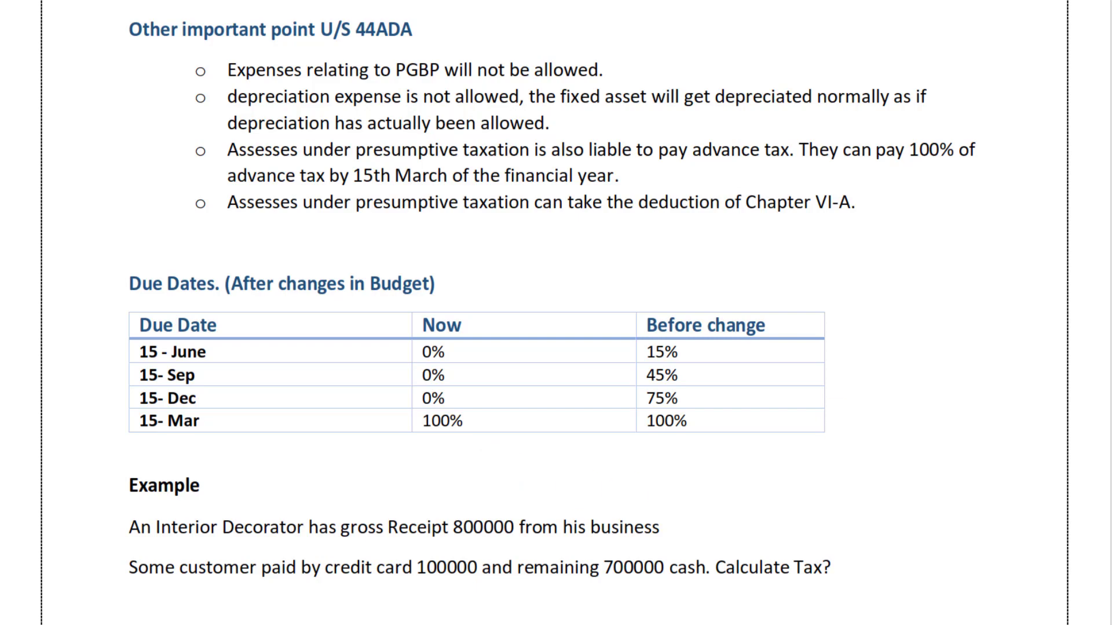
{"action": "scroll", "coordinate": [247, 307], "scroll_direction": "down", "scroll_amount": 3}
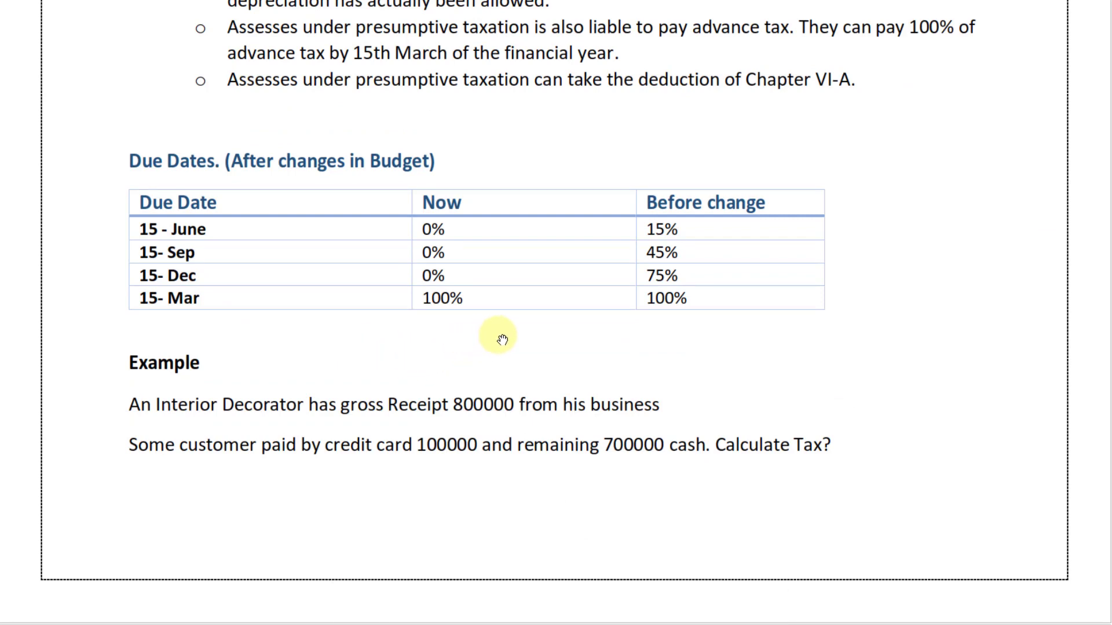
{"action": "scroll", "coordinate": [501, 339], "scroll_direction": "down", "scroll_amount": 1}
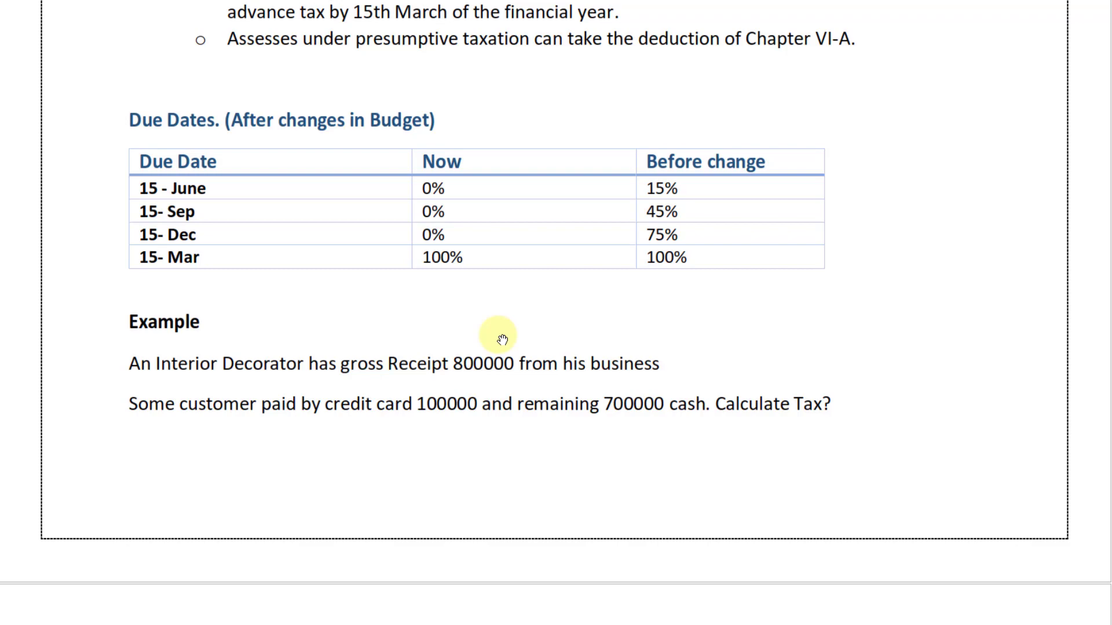
{"action": "scroll", "coordinate": [502, 340], "scroll_direction": "down", "scroll_amount": 3}
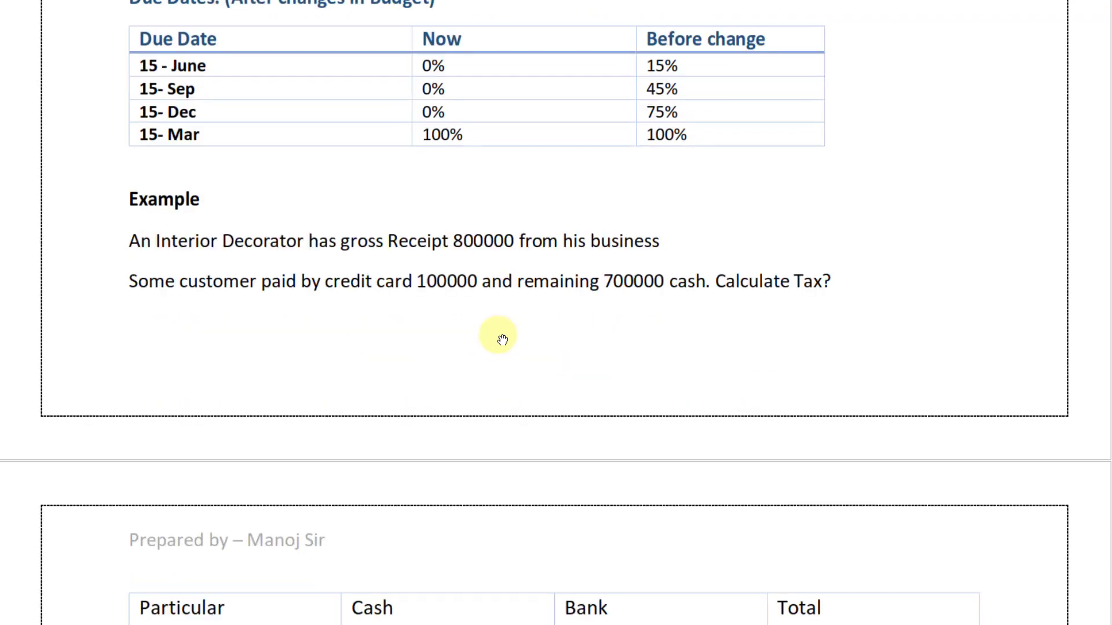
Step: Examine the interior decorator example, including its turnover and profit table and the income tax computation table
{"action": "scroll", "coordinate": [503, 340], "scroll_direction": "down", "scroll_amount": 3}
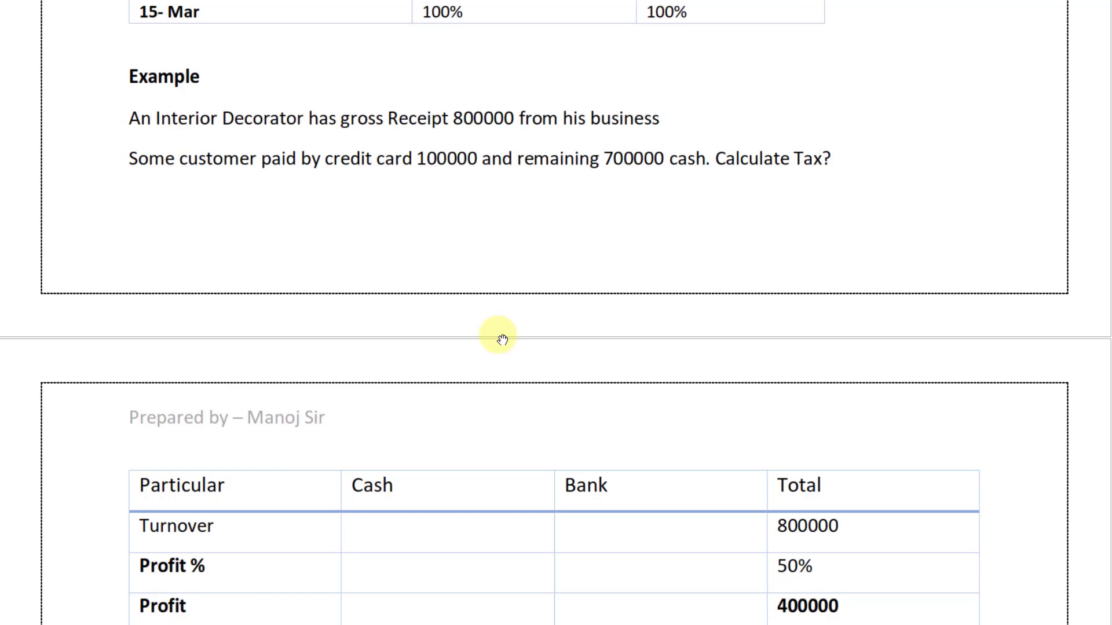
{"action": "scroll", "coordinate": [502, 340], "scroll_direction": "down", "scroll_amount": 3}
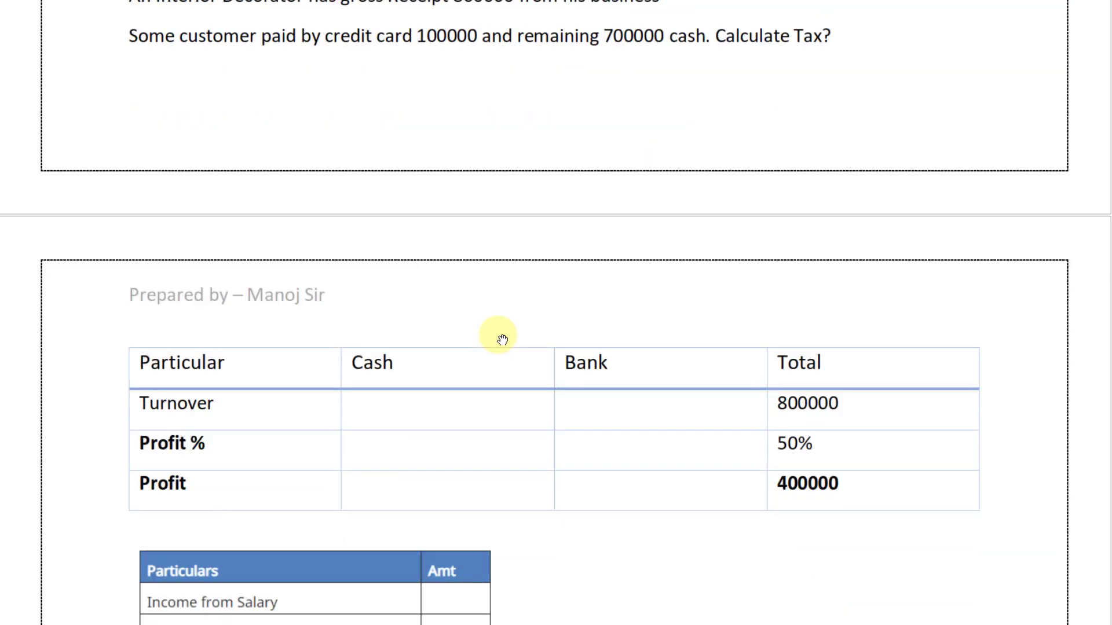
{"action": "scroll", "coordinate": [502, 340], "scroll_direction": "down", "scroll_amount": 3}
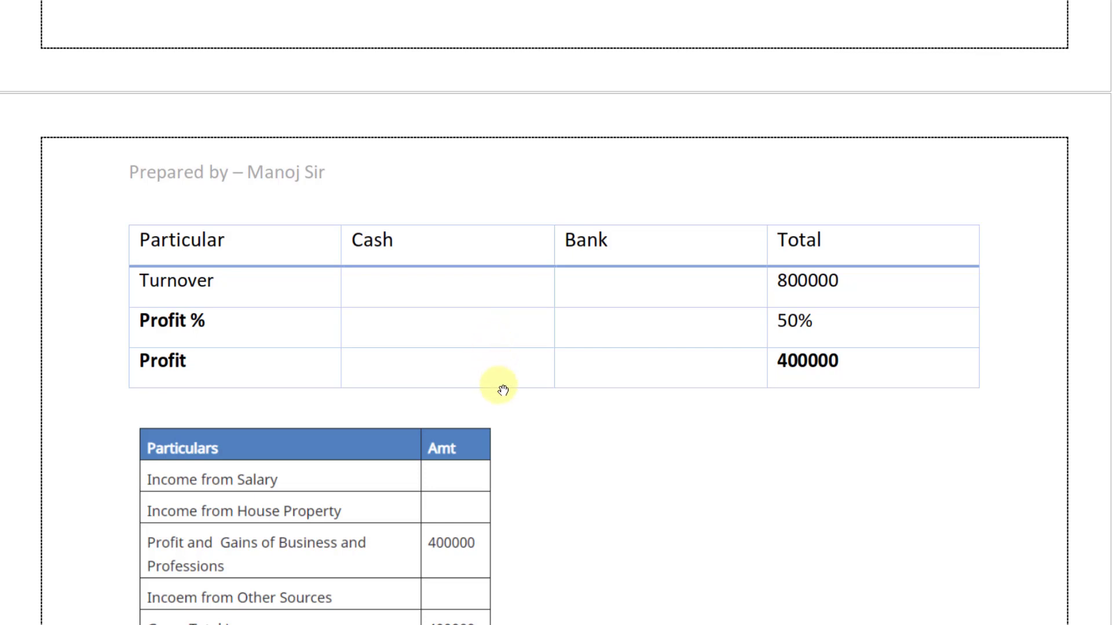
{"action": "scroll", "coordinate": [502, 390], "scroll_direction": "down", "scroll_amount": 3}
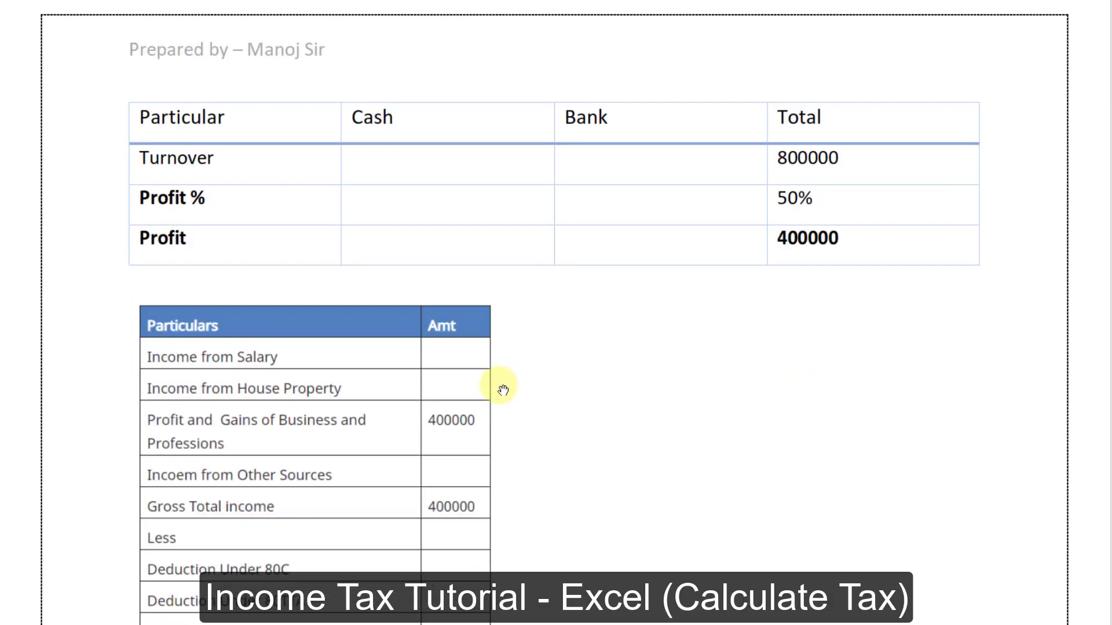
{"action": "scroll", "coordinate": [502, 390], "scroll_direction": "down", "scroll_amount": 3}
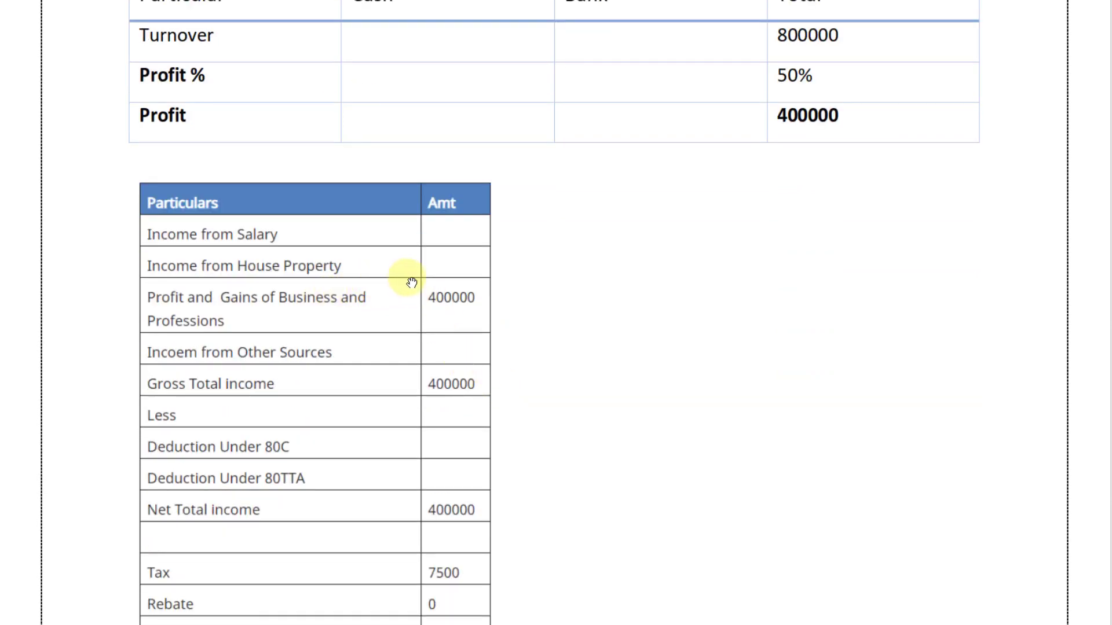
{"action": "scroll", "coordinate": [409, 283], "scroll_direction": "down", "scroll_amount": 2}
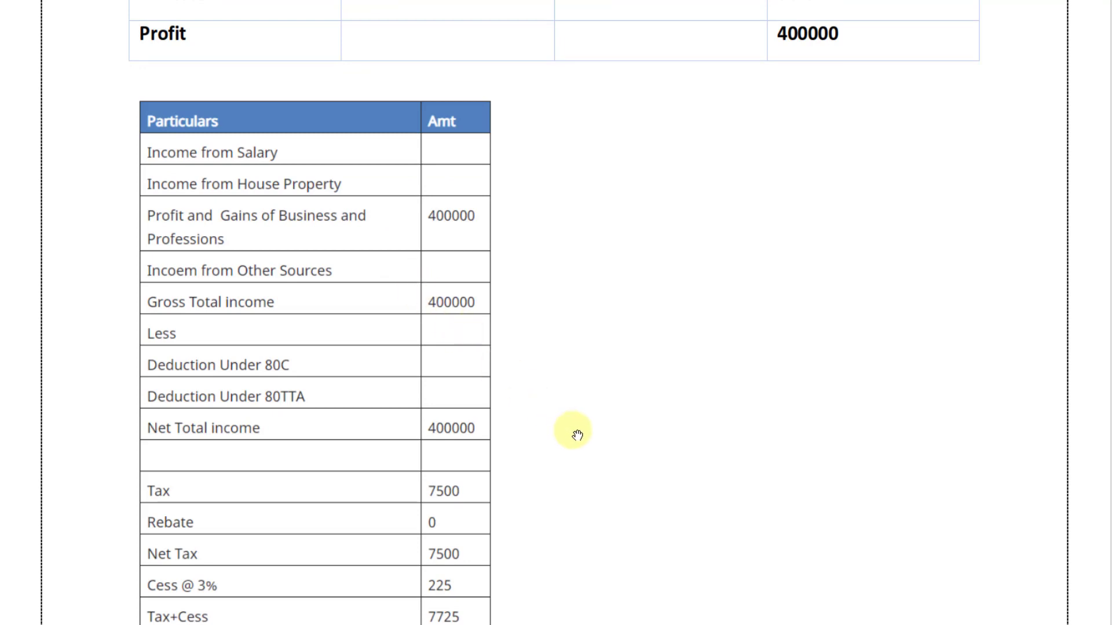
{"action": "scroll", "coordinate": [559, 413], "scroll_direction": "down", "scroll_amount": 2}
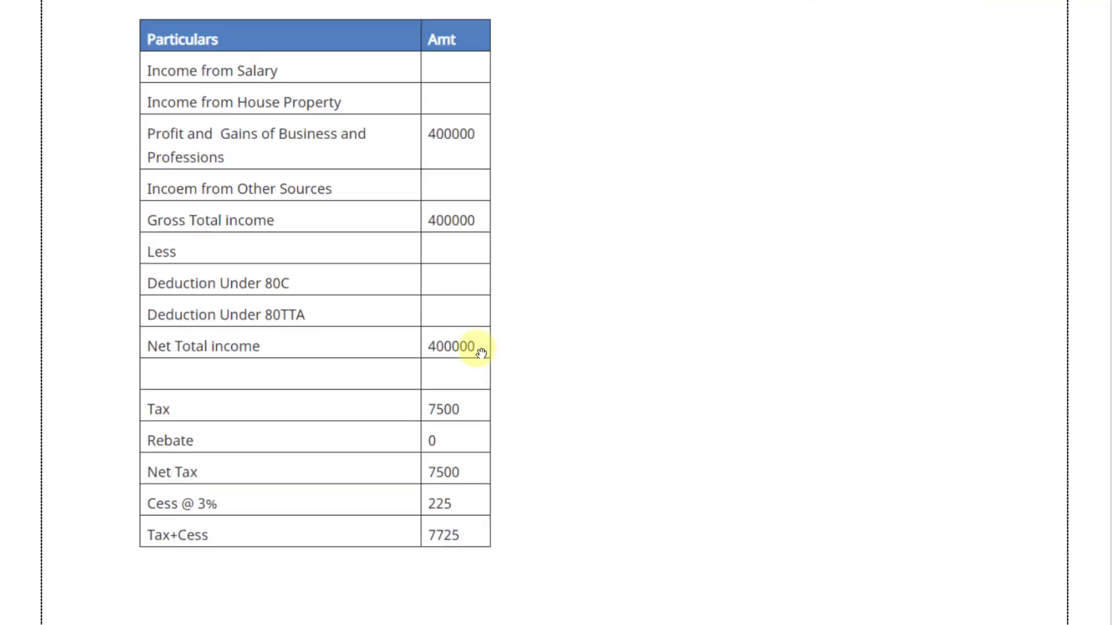
{"action": "scroll", "coordinate": [481, 353], "scroll_direction": "down", "scroll_amount": 2}
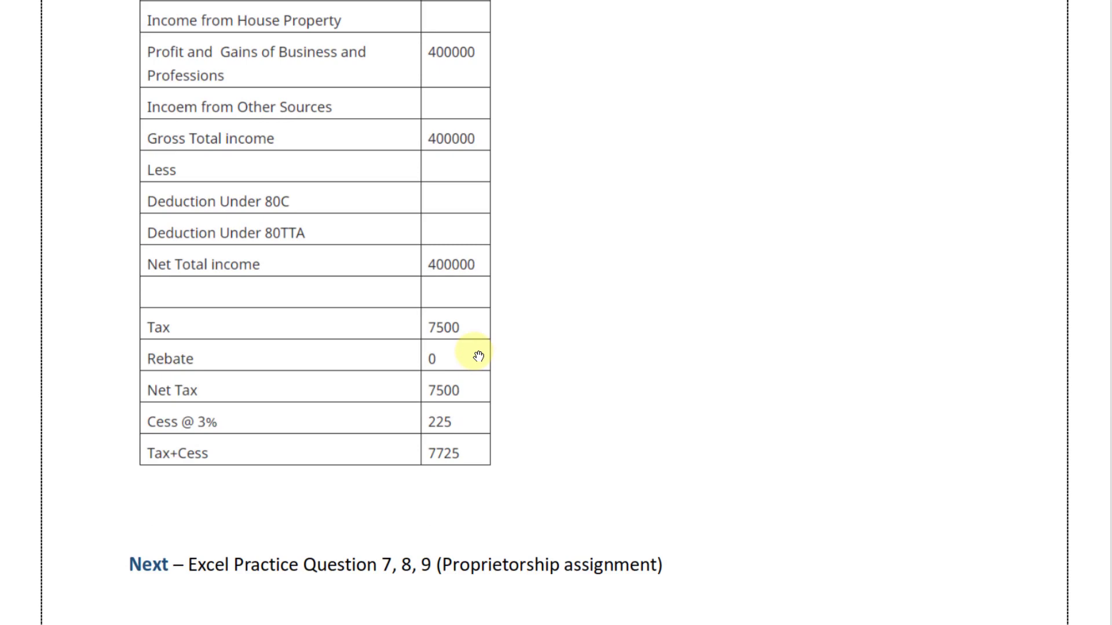
{"action": "scroll", "coordinate": [516, 400], "scroll_direction": "up", "scroll_amount": 8}
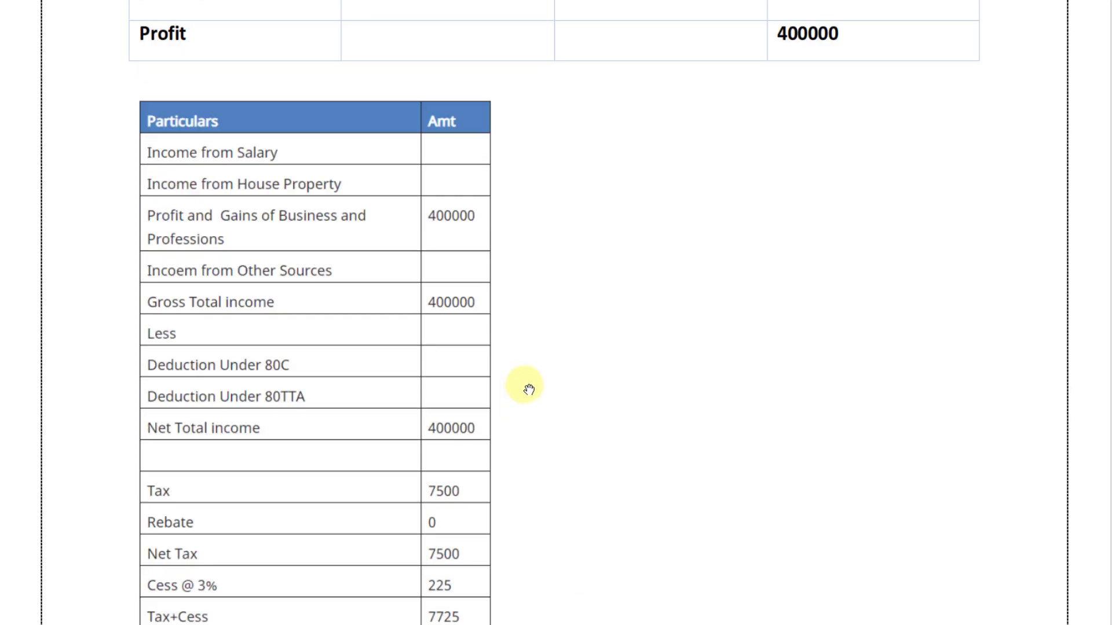
{"action": "scroll", "coordinate": [529, 390], "scroll_direction": "up", "scroll_amount": 1}
{"action": "scroll", "coordinate": [529, 389], "scroll_direction": "up", "scroll_amount": 2}
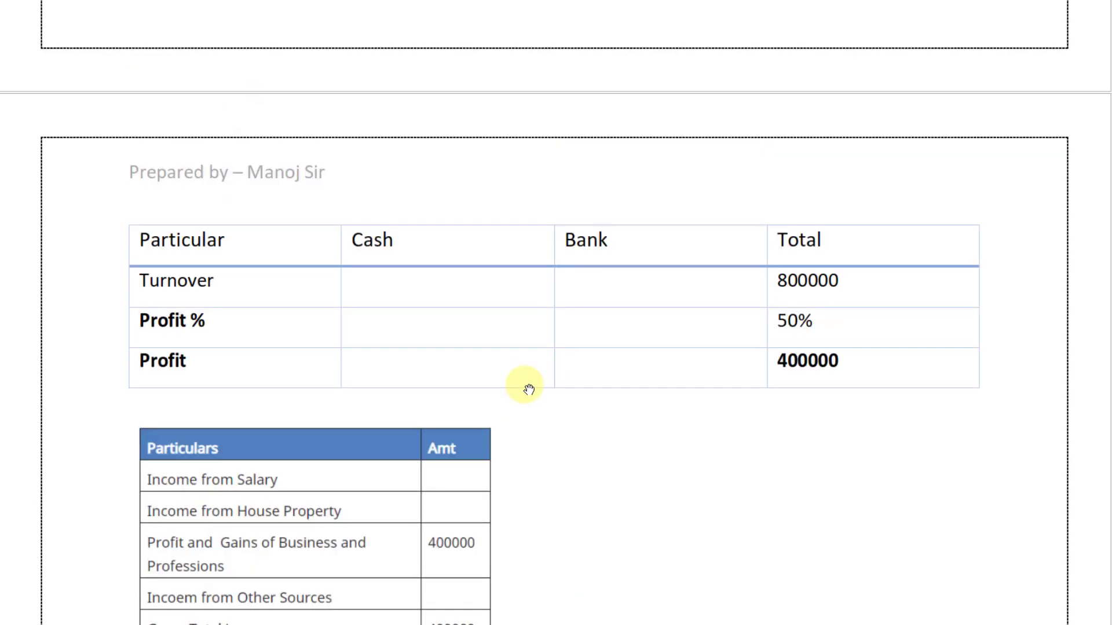
{"action": "scroll", "coordinate": [529, 390], "scroll_direction": "down", "scroll_amount": 6}
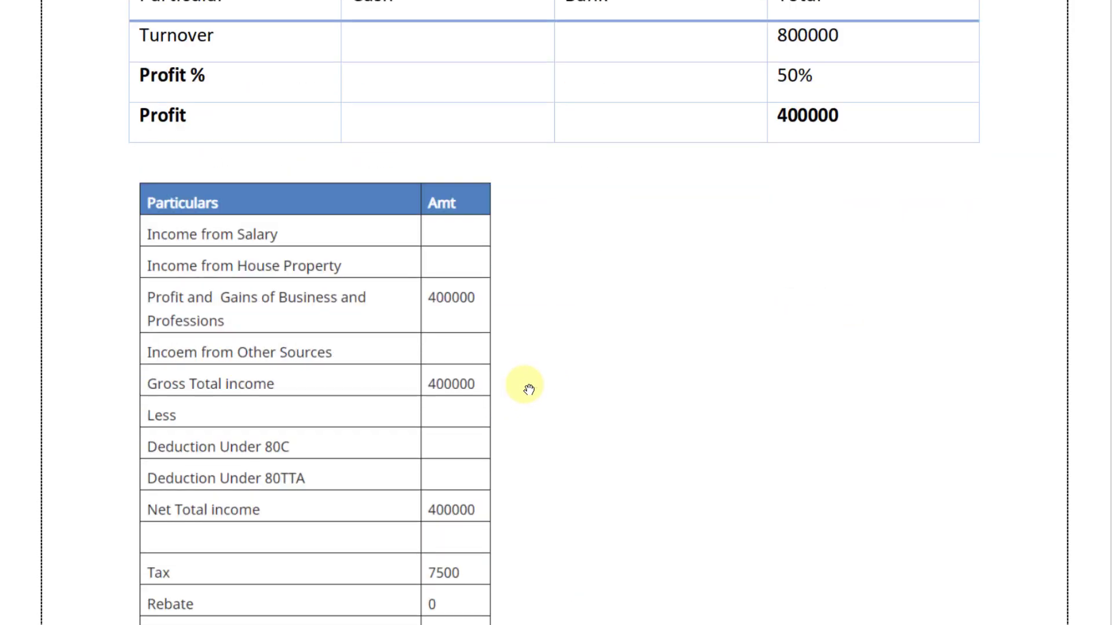
{"action": "scroll", "coordinate": [529, 389], "scroll_direction": "down", "scroll_amount": 8}
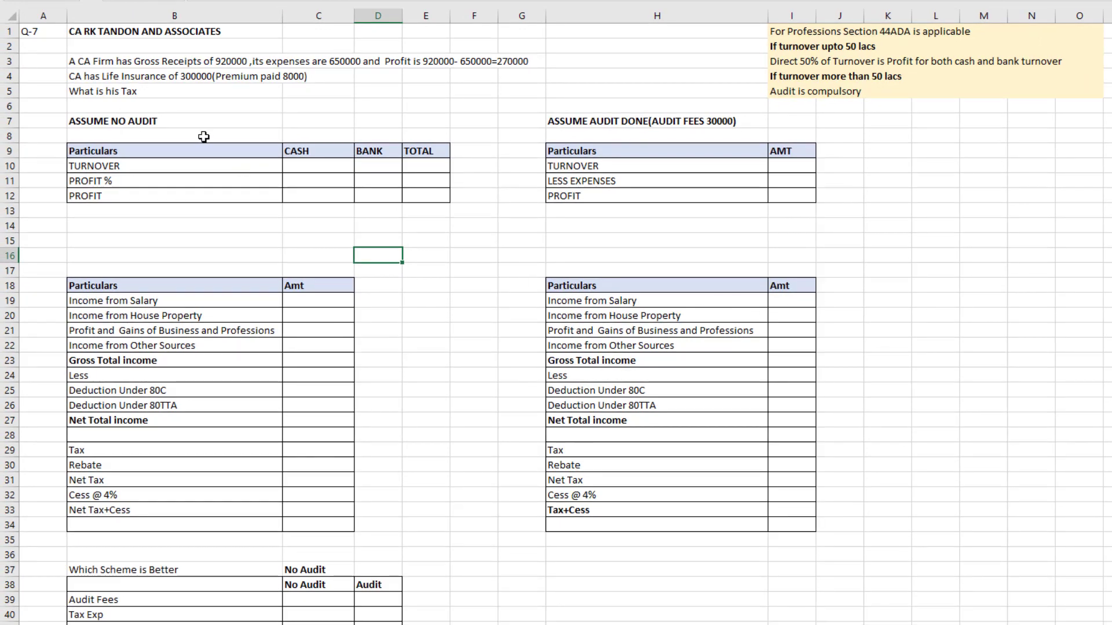
Step: In the Q-7 Excel sheet, enter turnover 920000 and profit percentage 50% as totals in the no-audit table
{"action": "left_click", "coordinate": [203, 136]}
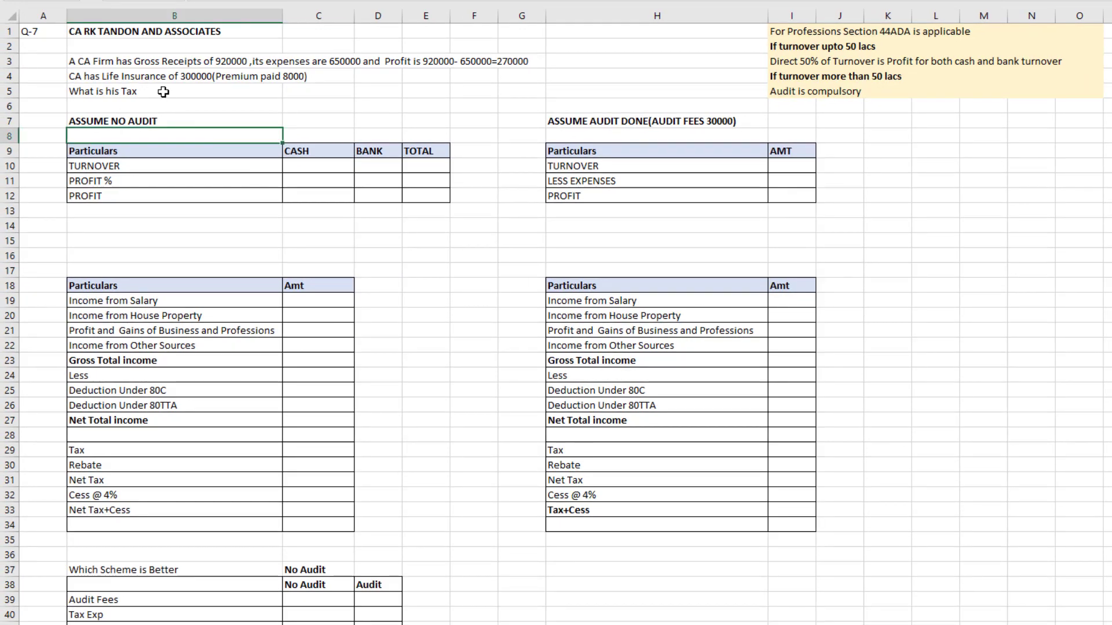
{"action": "left_click", "coordinate": [212, 62]}
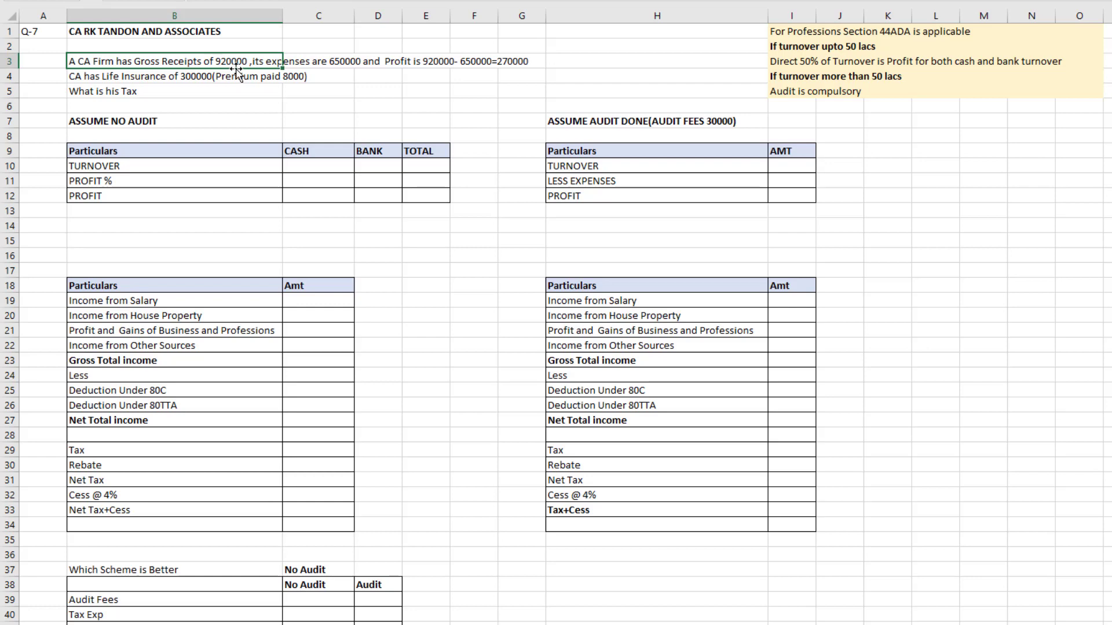
{"action": "left_click", "coordinate": [191, 77]}
{"action": "left_click", "coordinate": [186, 114]}
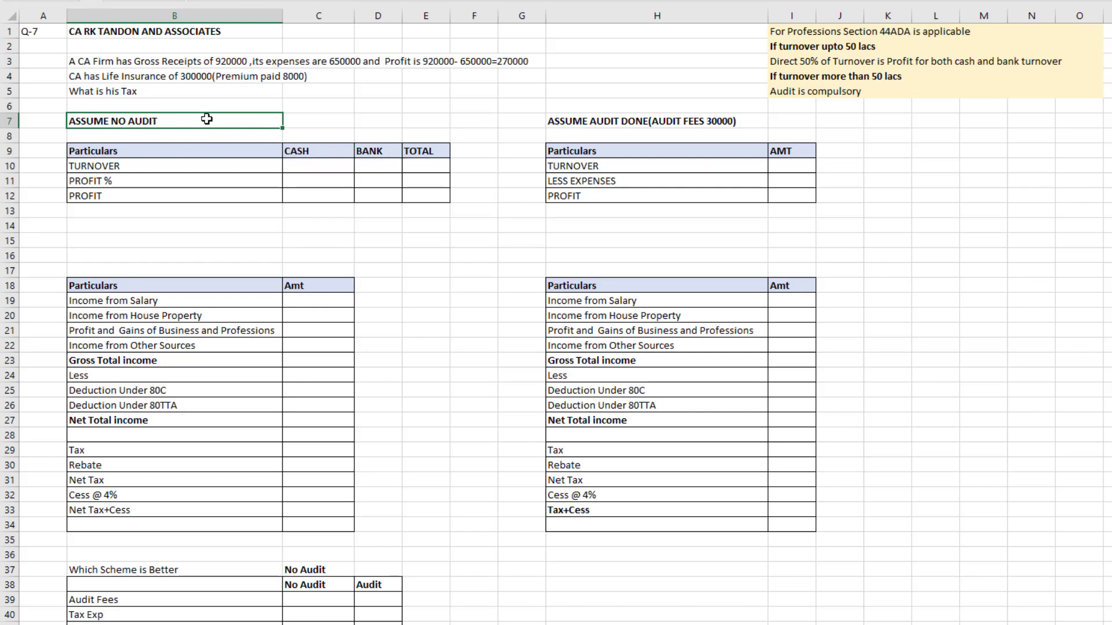
{"action": "left_click", "coordinate": [413, 168]}
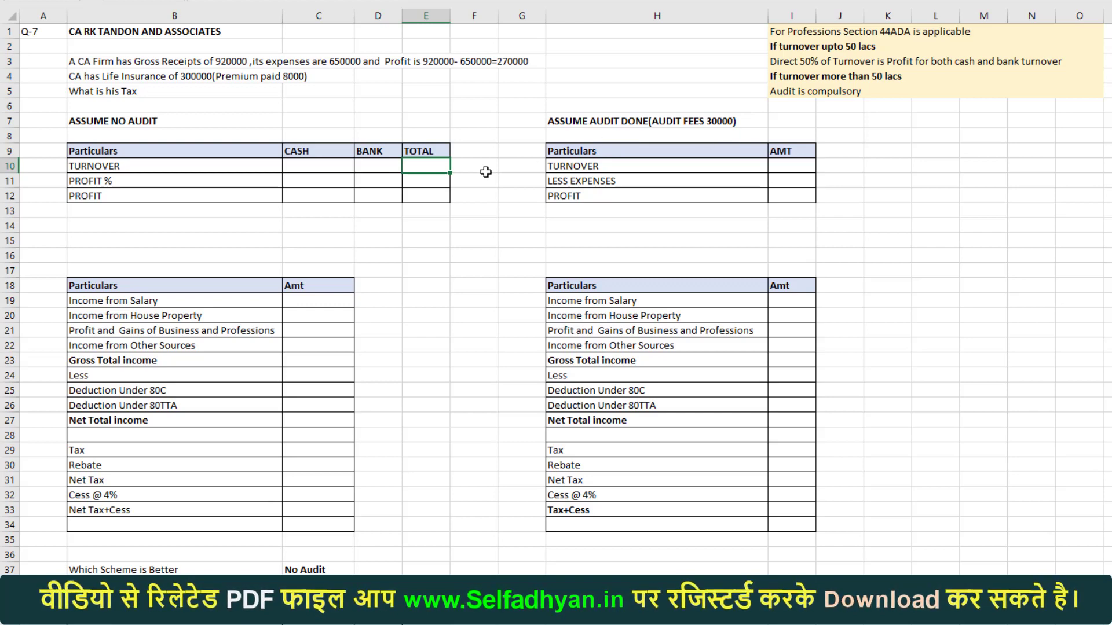
{"action": "type", "text": "920000"}
{"action": "key", "text": "Return"}
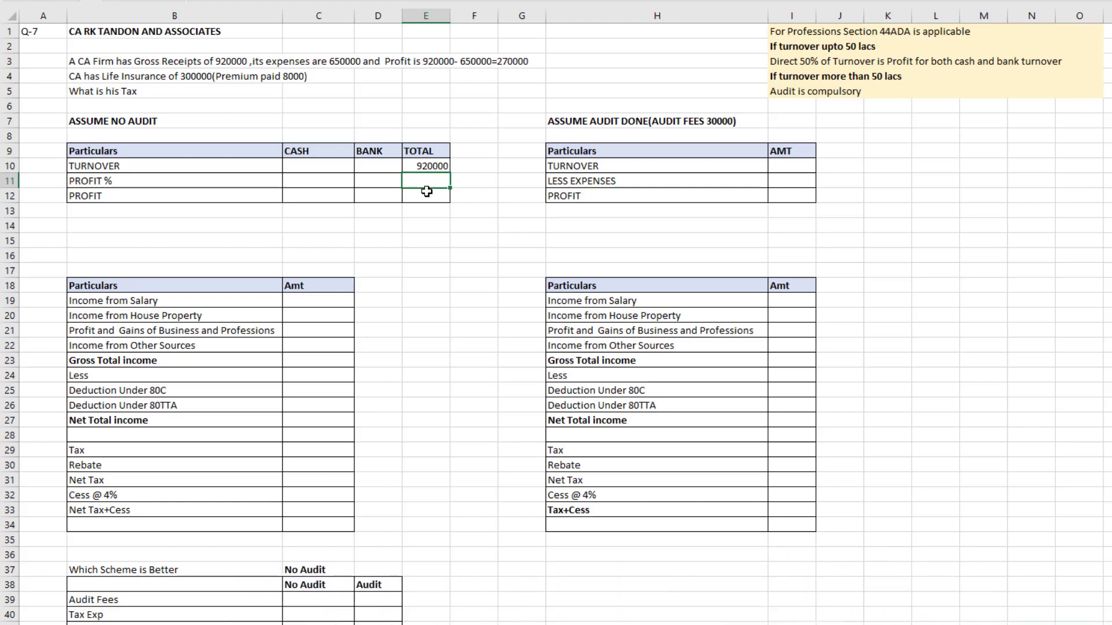
{"action": "type", "text": "50"}
{"action": "key", "text": "Return"}
Step: Calculate the no-audit total profit in E12 by multiplying turnover by the profit percentage, =E10*E11
{"action": "type", "text": "="}
{"action": "key", "text": "Up"}
{"action": "key", "text": "Up"}
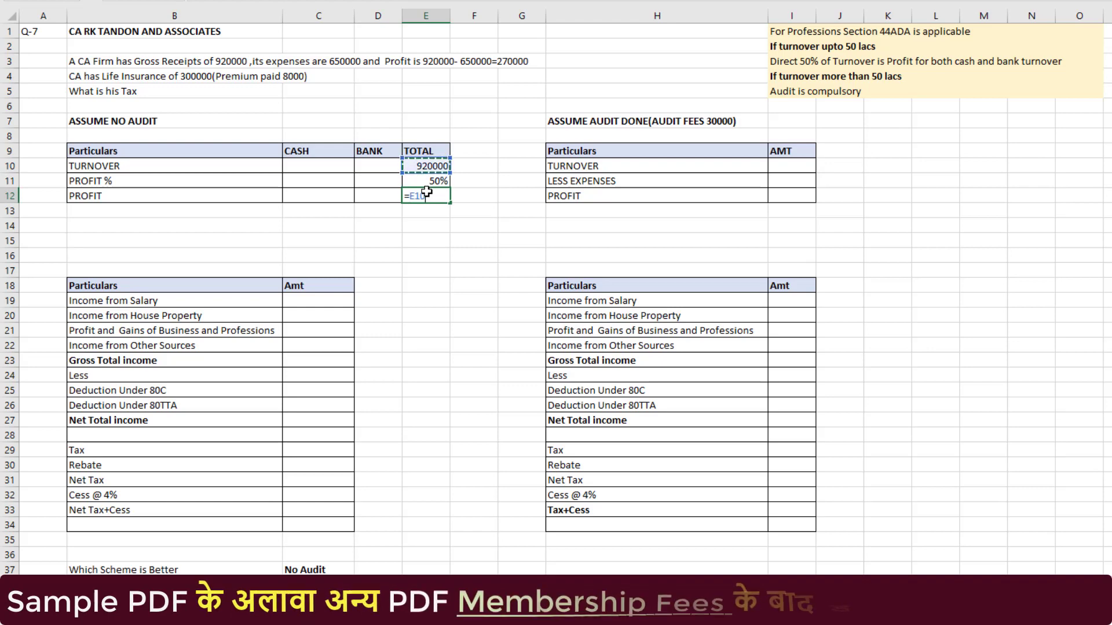
{"action": "type", "text": "*"}
{"action": "key", "text": "Up"}
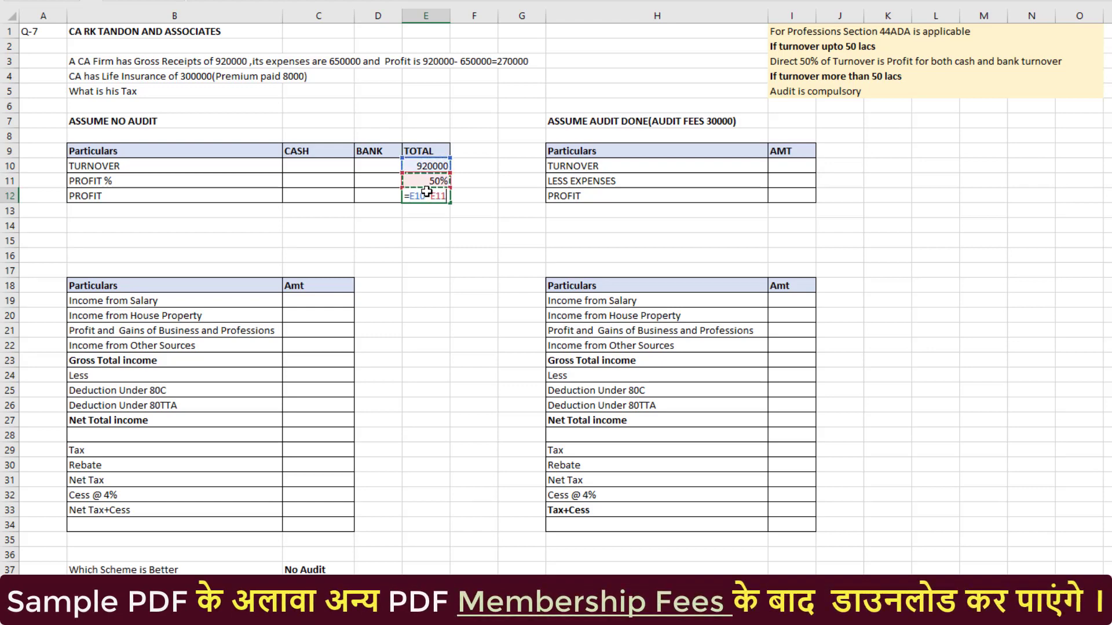
{"action": "key", "text": "Return"}
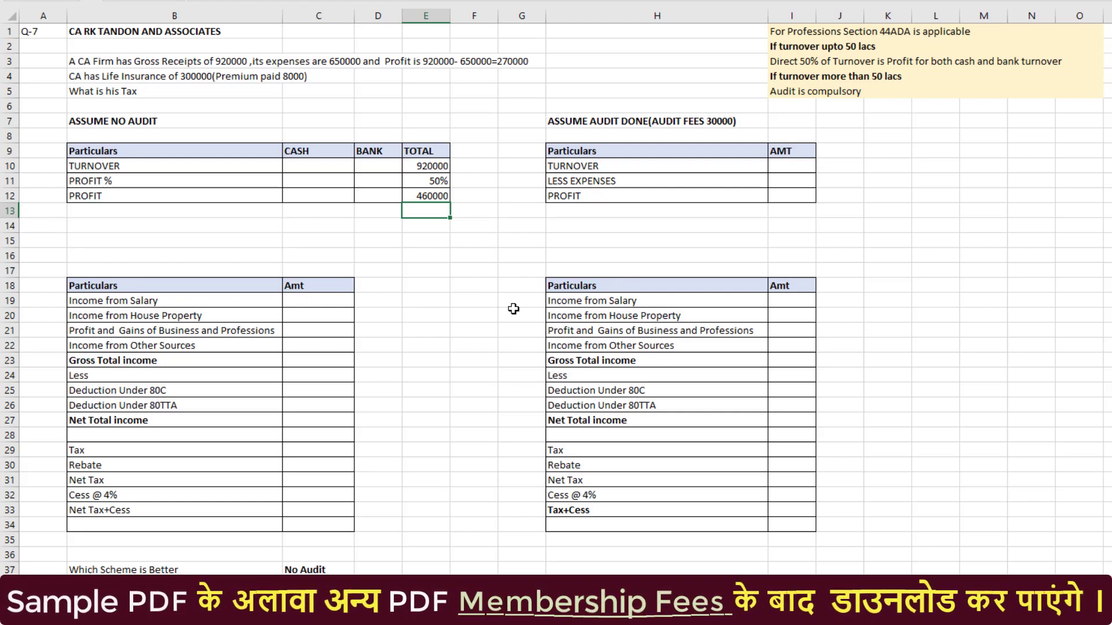
Step: Link Profit and Gains of Business and Professions in C21 to the no-audit profit with =E12
{"action": "left_click", "coordinate": [336, 301]}
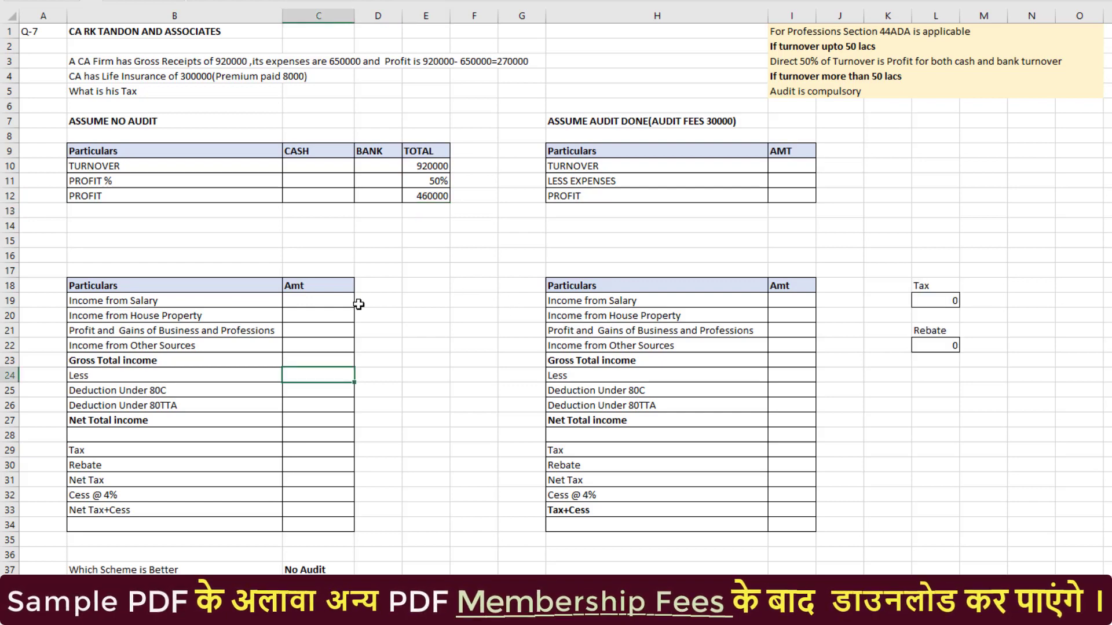
{"action": "left_click", "coordinate": [328, 327]}
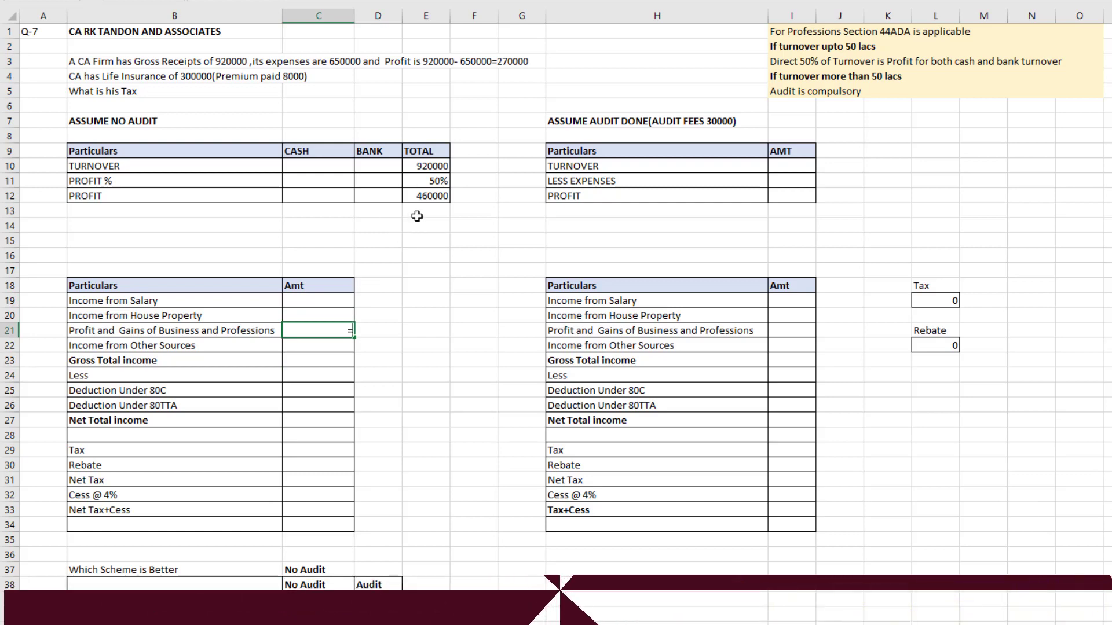
{"action": "type", "text": "="}
{"action": "left_click", "coordinate": [446, 197]}
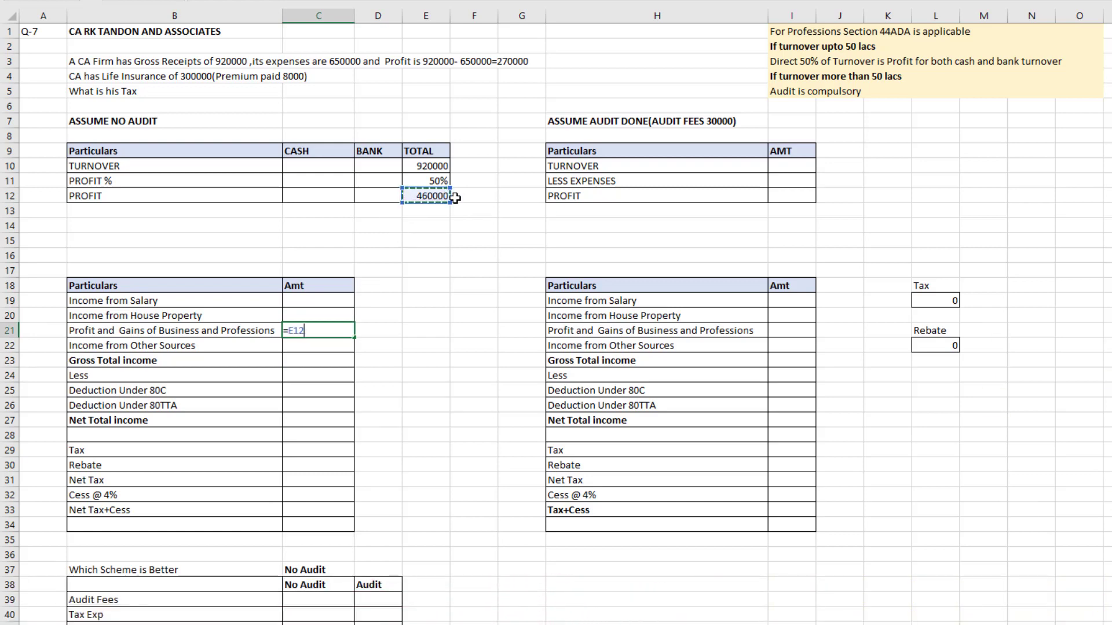
{"action": "key", "text": "Return"}
Step: Calculate the no-audit Gross Total income in C23 as the sum of the income heads C19:C22
{"action": "key", "text": "Return"}
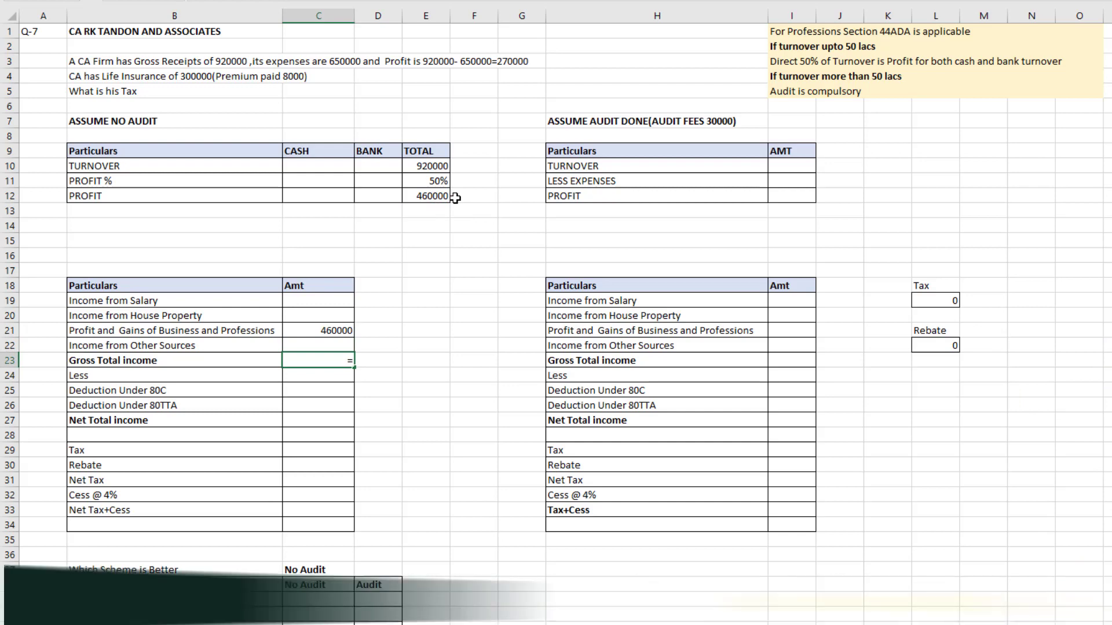
{"action": "type", "text": "=sum("}
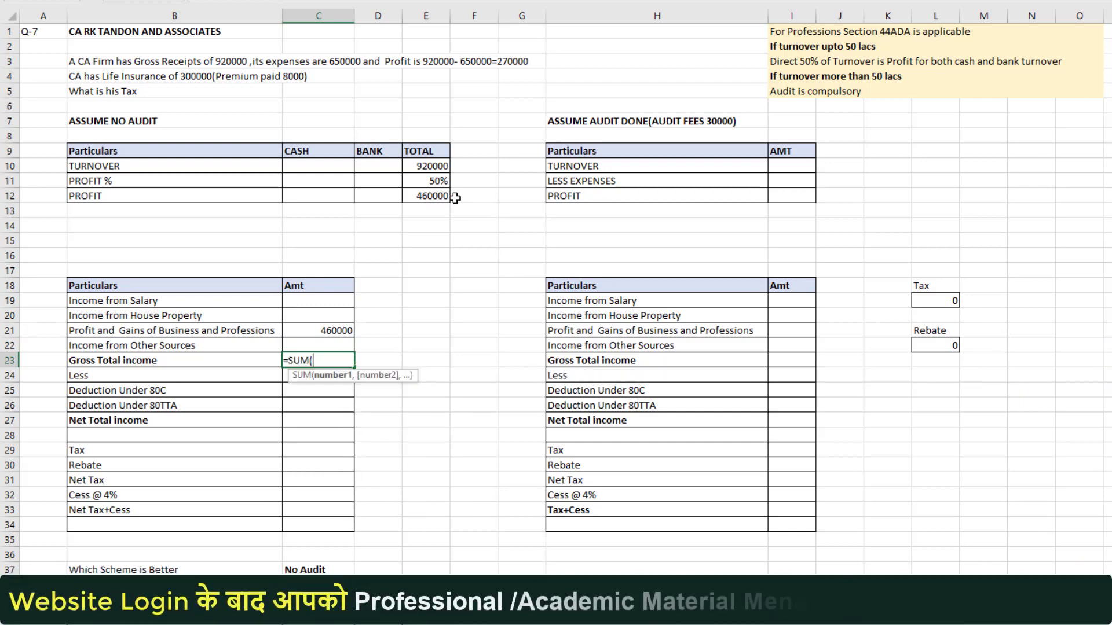
{"action": "key", "text": "Up"}
{"action": "key", "text": "shift+Up"}
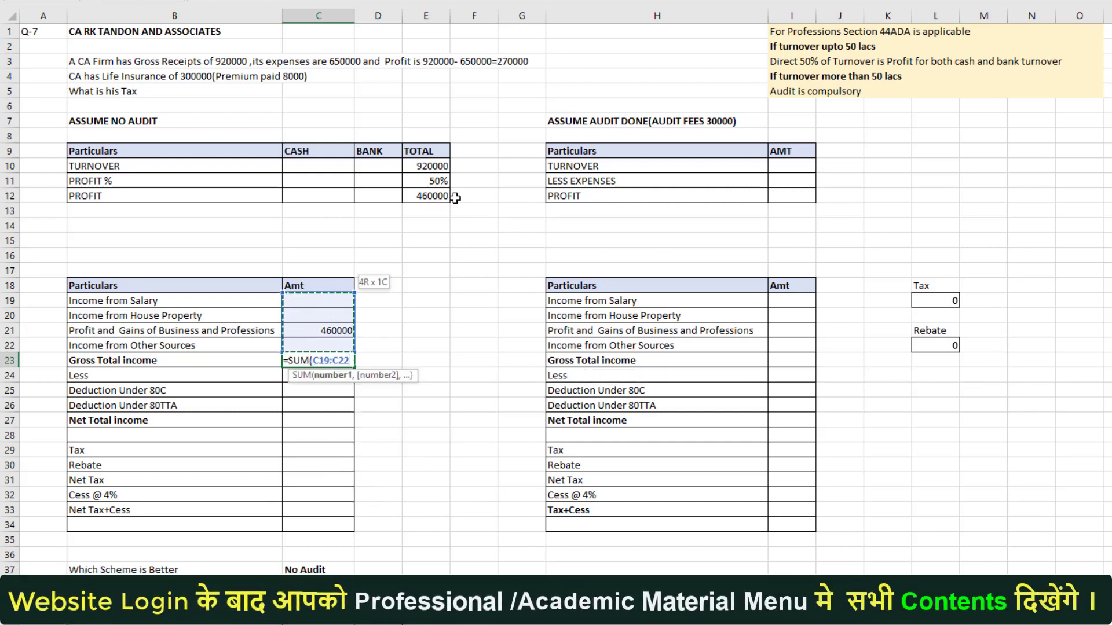
{"action": "key", "text": "Return"}
Step: Enter 8000 as the no-audit Deduction Under 80C in C25
{"action": "key", "text": "Down"}
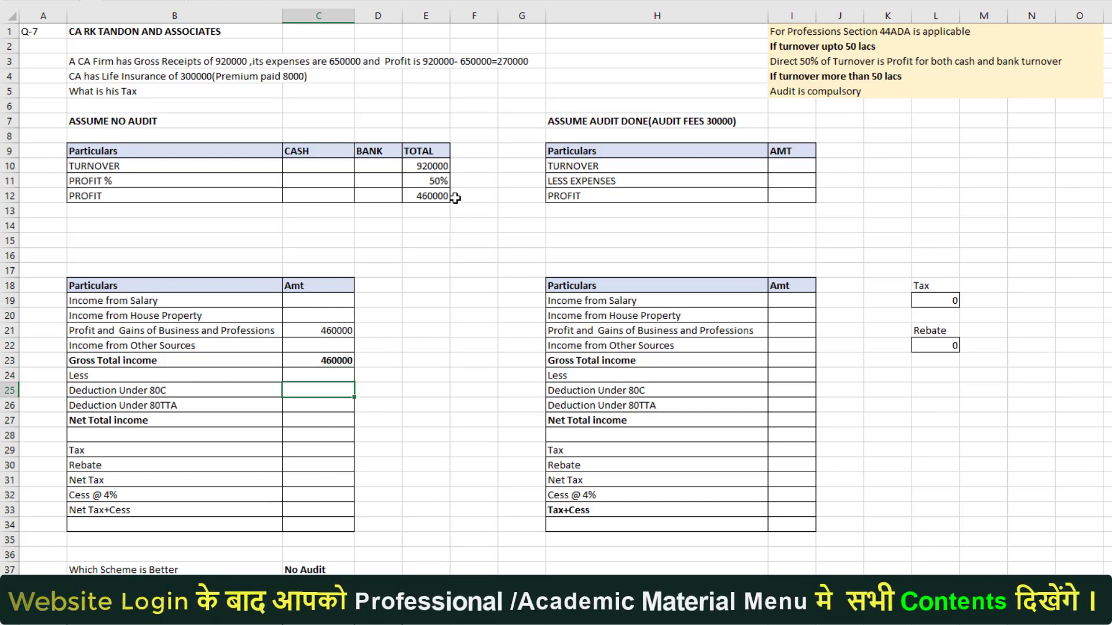
{"action": "type", "text": "8000"}
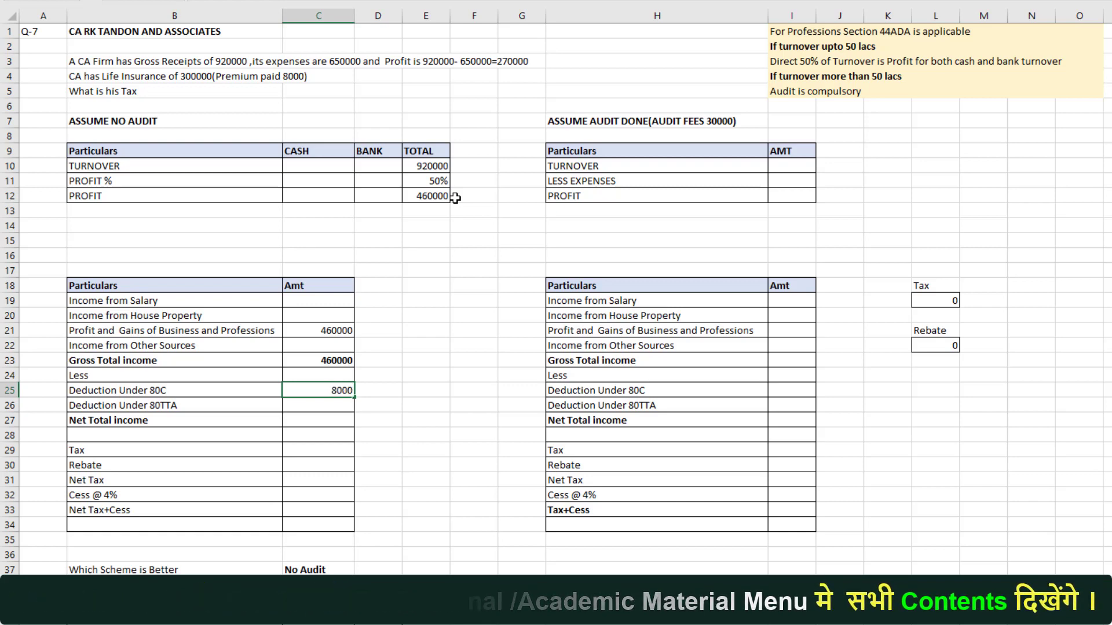
{"action": "key", "text": "Return"}
{"action": "key", "text": "Return"}
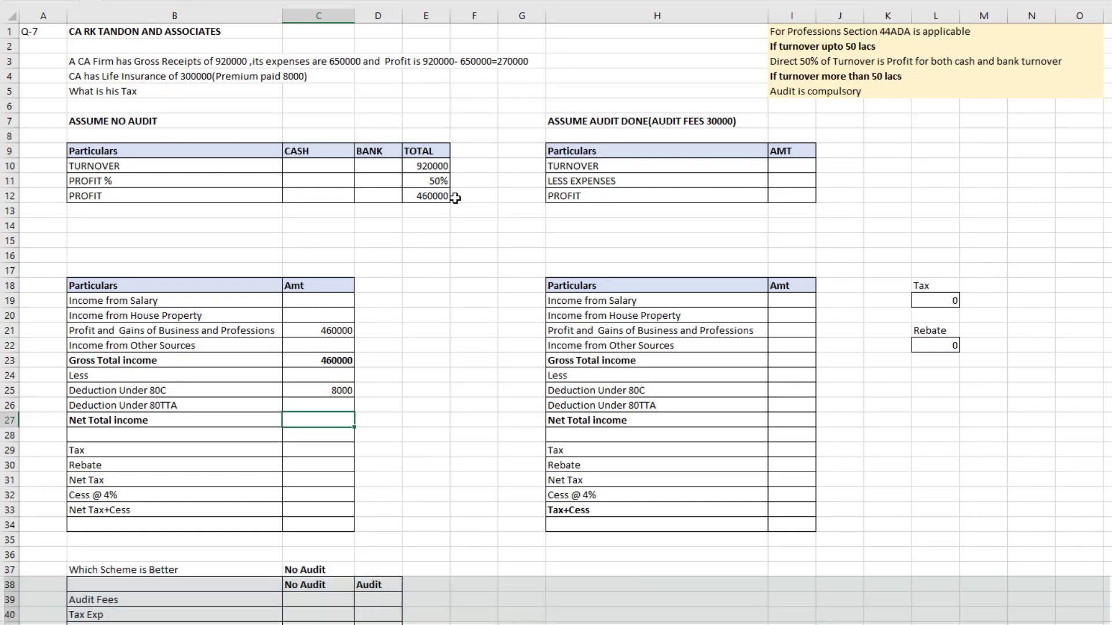
Step: Calculate the no-audit Net Total income in C27 by subtracting the 80C deduction from Gross Total income, =C23-C25
{"action": "type", "text": "="}
{"action": "key", "text": "Up"}
{"action": "key", "text": "Up"}
{"action": "key", "text": "Up"}
{"action": "key", "text": "Up"}
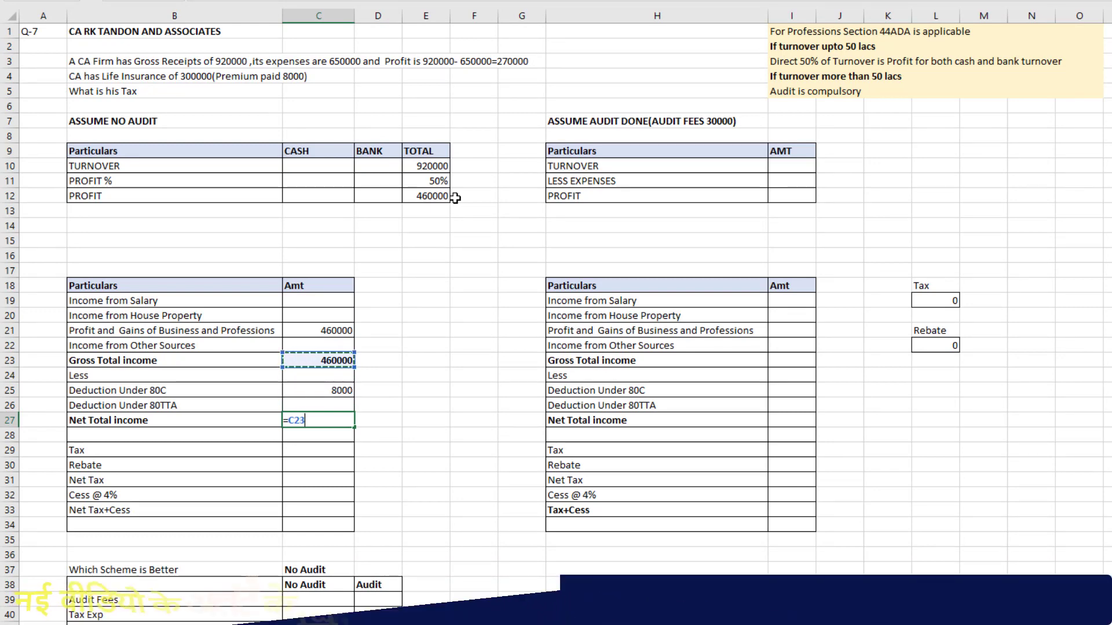
{"action": "type", "text": "-"}
{"action": "key", "text": "Up"}
{"action": "key", "text": "Up"}
{"action": "key", "text": "Return"}
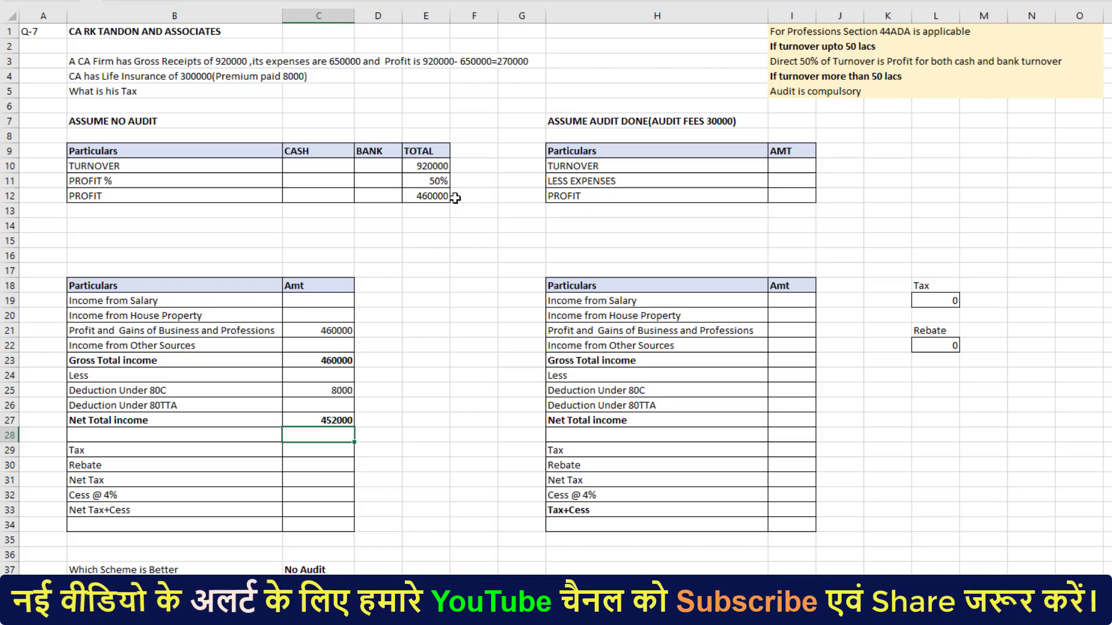
{"action": "key", "text": "Down"}
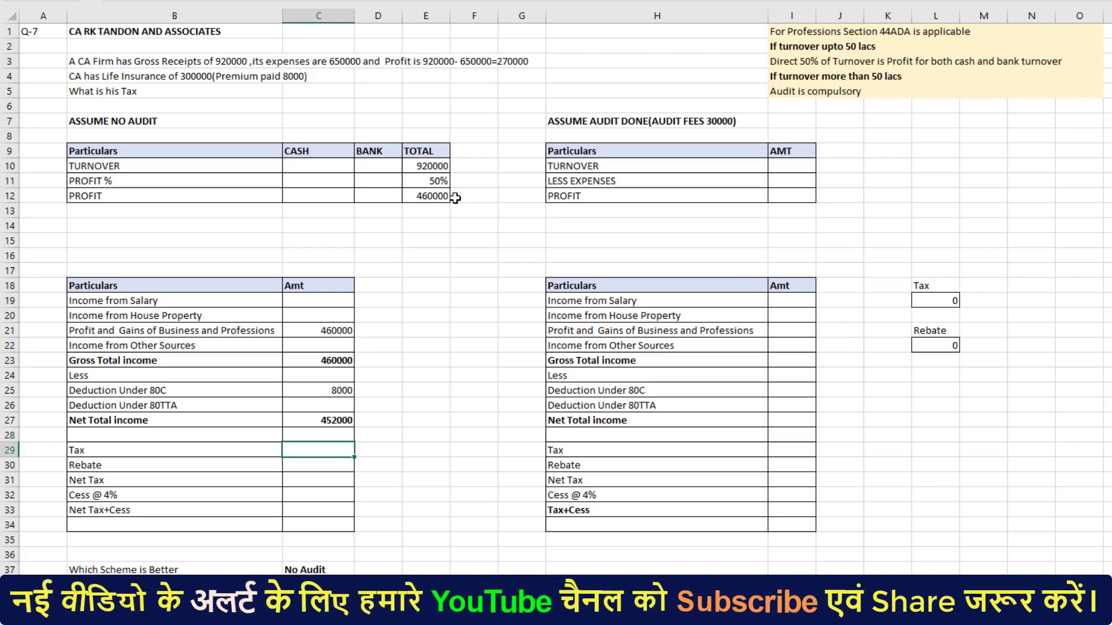
{"action": "left_click", "coordinate": [951, 300]}
{"action": "key", "text": "Delete"}
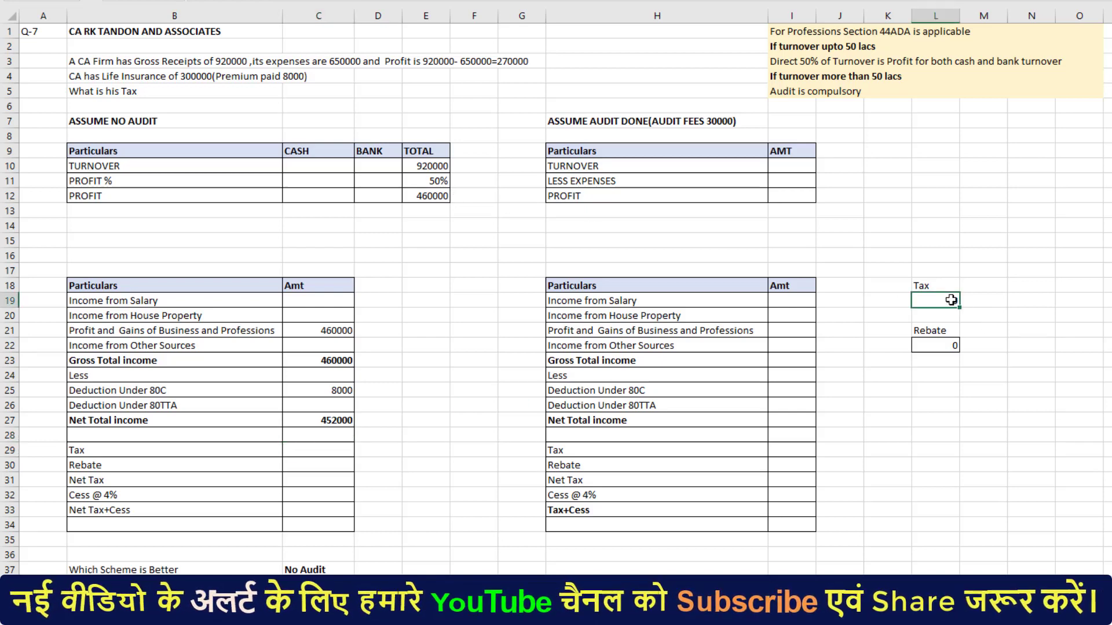
{"action": "key", "text": "ctrl+z"}
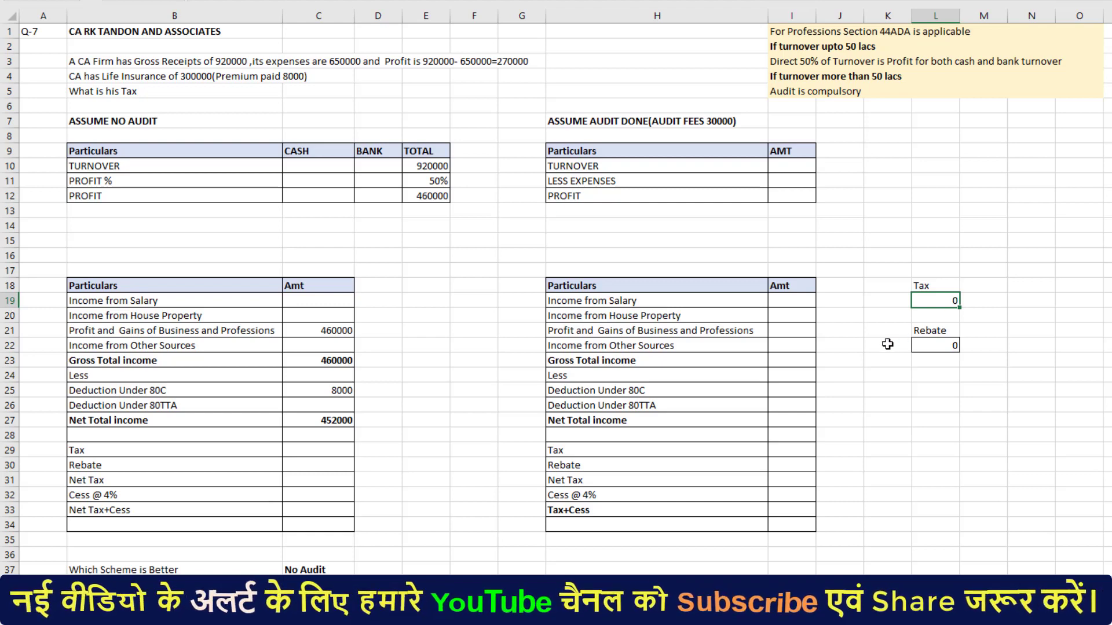
{"action": "key", "text": "ctrl+c"}
{"action": "left_click", "coordinate": [328, 452]}
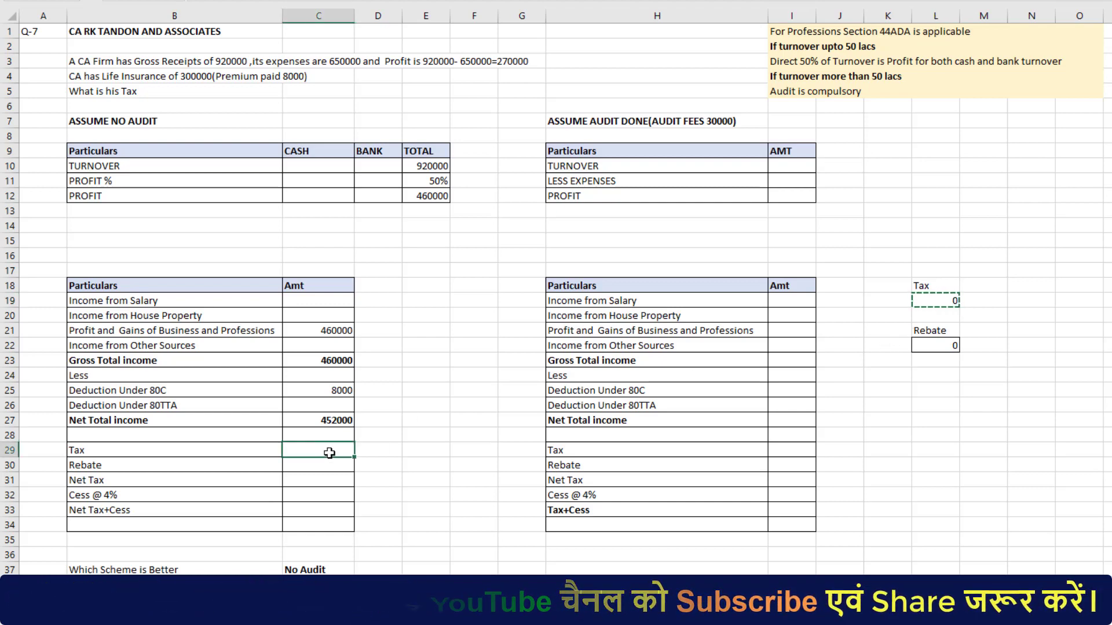
{"action": "key", "text": "Escape"}
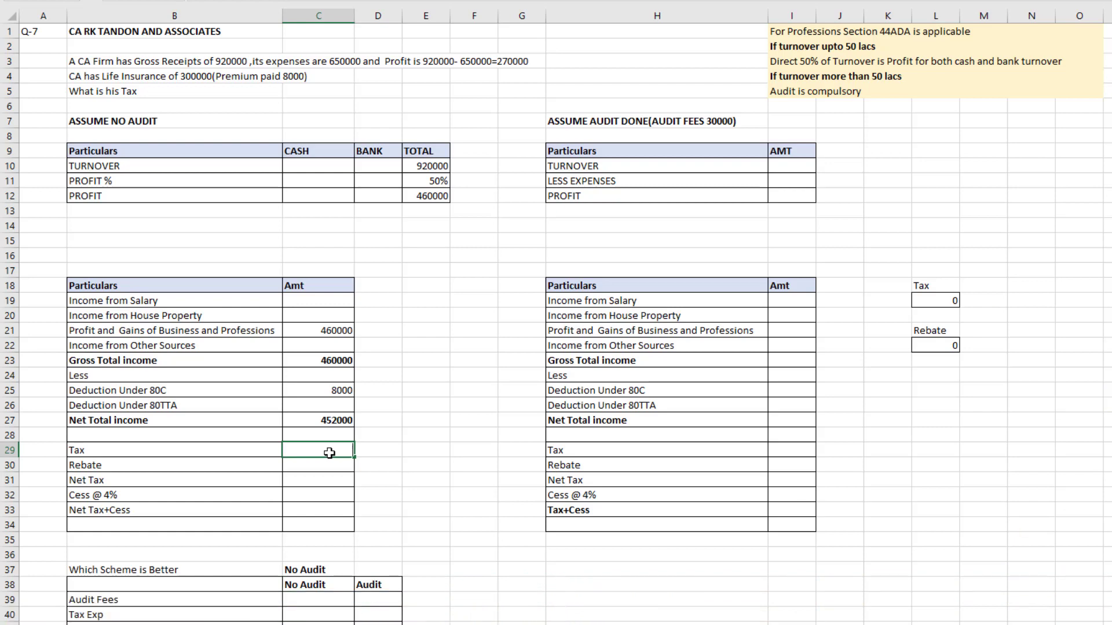
Step: Copy the ready-made Tax formula from L19 into the no-audit Tax cell C29
{"action": "left_click", "coordinate": [916, 302]}
{"action": "key", "text": "ctrl+c"}
{"action": "left_click", "coordinate": [327, 450]}
{"action": "key", "text": "ctrl+v"}
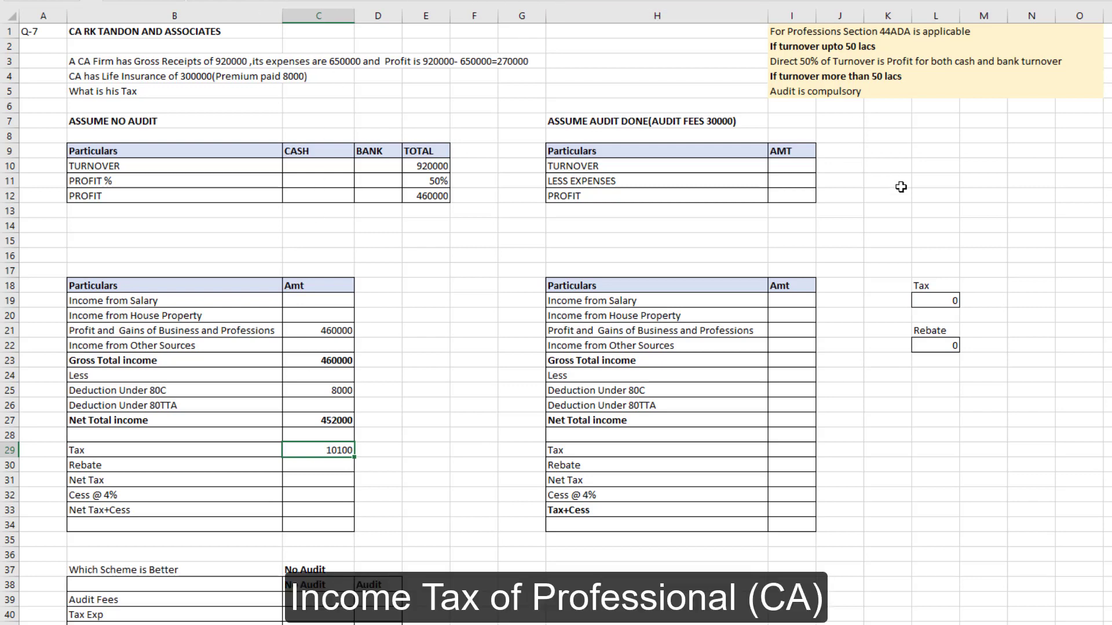
Step: Copy the ready-made Rebate formula from L22 into the no-audit Rebate cell C30
{"action": "left_click", "coordinate": [944, 345]}
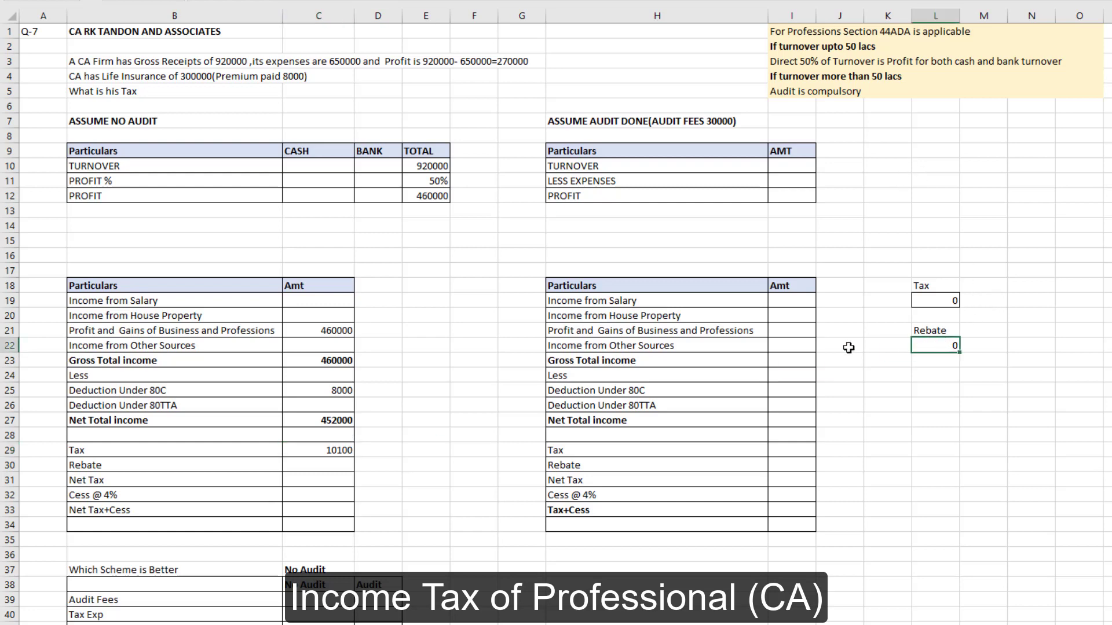
{"action": "key", "text": "ctrl+c"}
{"action": "left_click", "coordinate": [343, 464]}
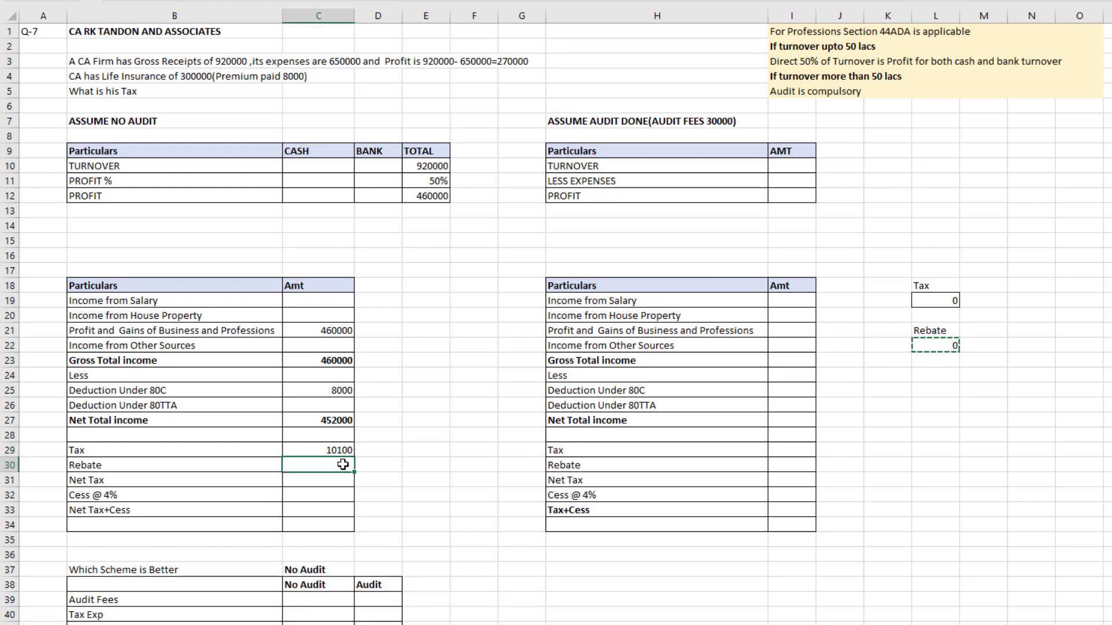
{"action": "key", "text": "ctrl+v"}
{"action": "key", "text": "Return"}
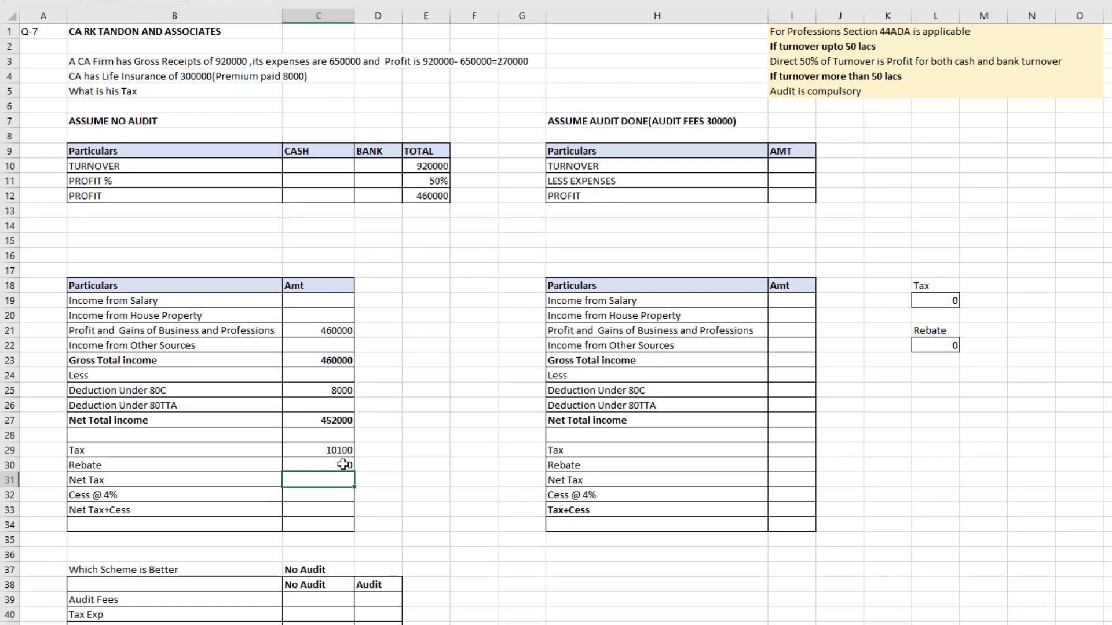
Step: Calculate the no-audit Net Tax in C31 as Tax minus Rebate, =C29-C30
{"action": "type", "text": "="}
{"action": "key", "text": "Up"}
{"action": "key", "text": "Up"}
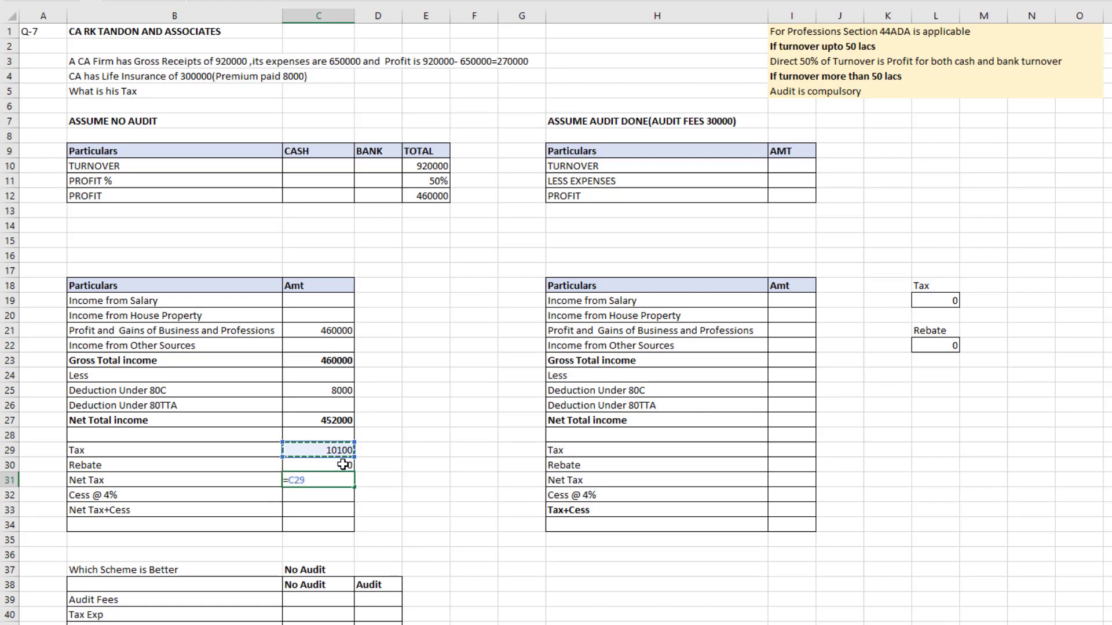
{"action": "type", "text": "-"}
{"action": "key", "text": "Up"}
{"action": "key", "text": "Return"}
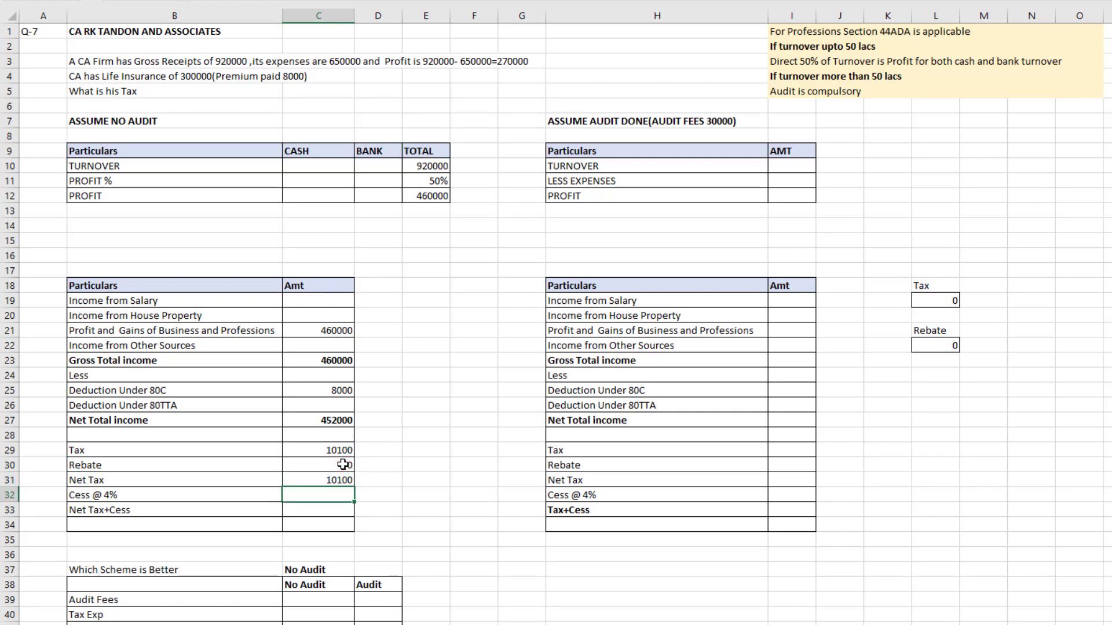
Step: Calculate the no-audit cess in C32 as 4% of the Net Tax in C31
{"action": "type", "text": "="}
{"action": "key", "text": "Up"}
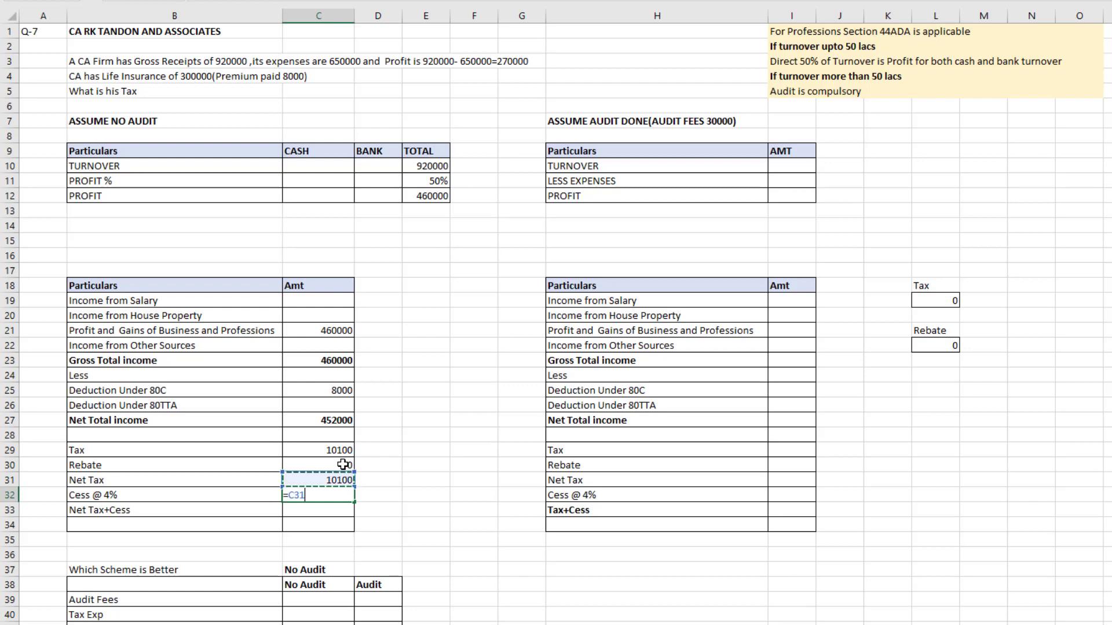
{"action": "type", "text": "*"}
{"action": "key", "text": "Return"}
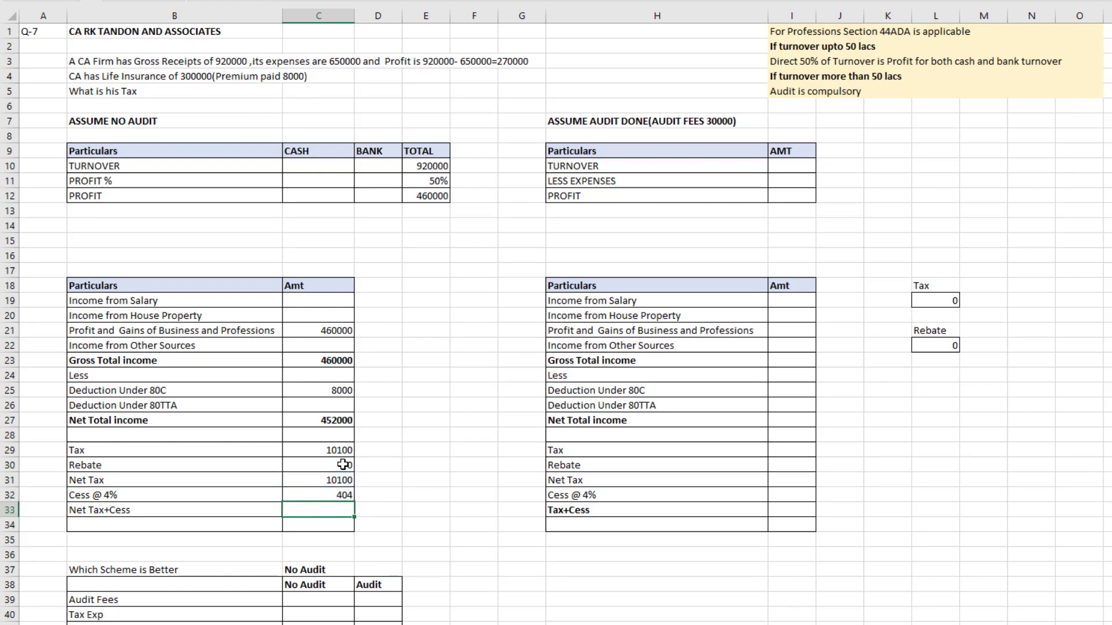
Step: Calculate the no-audit Net Tax+Cess in C33 by summing Net Tax and cess, C31:C32
{"action": "key", "text": "alt+equal"}
{"action": "key", "text": "Up"}
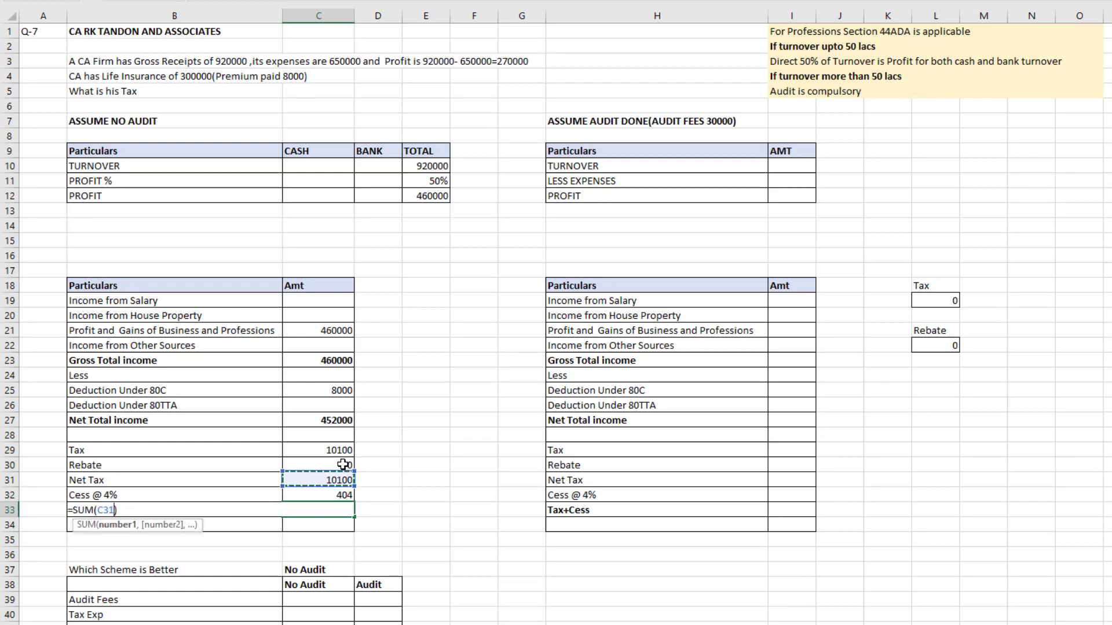
{"action": "key", "text": "shift+Up"}
{"action": "key", "text": "Return"}
{"action": "key", "text": "Up"}
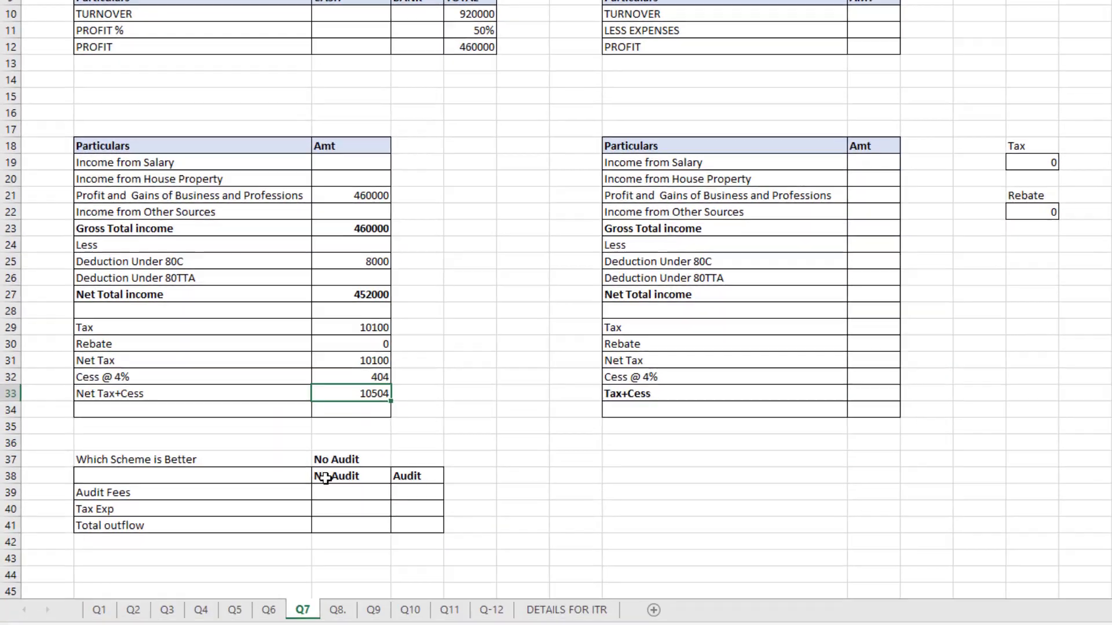
Step: Enter 0 as the Audit Fees for No Audit in C39 of the scheme comparison table
{"action": "left_click", "coordinate": [313, 600]}
{"action": "type", "text": "0"}
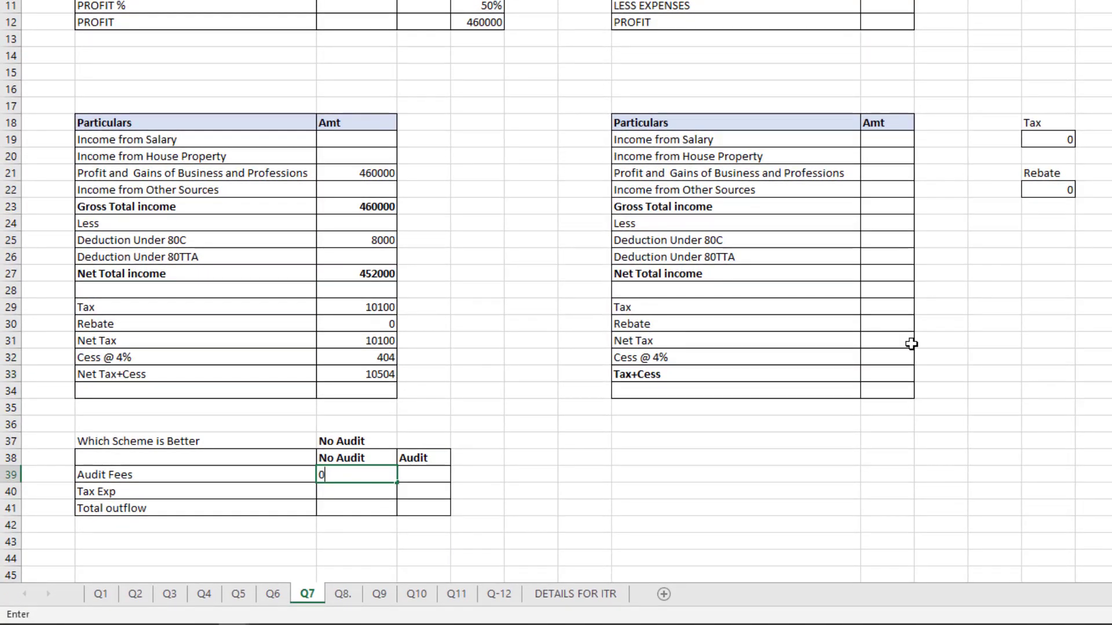
{"action": "key", "text": "Return"}
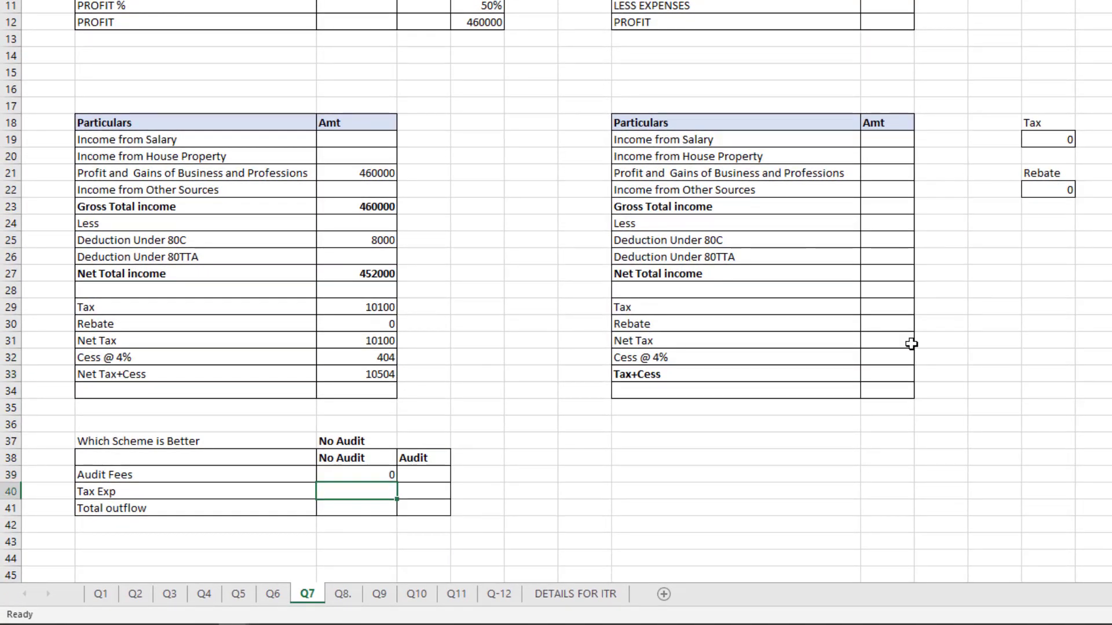
Step: Link the No Audit Tax Exp in C40 to the Net Tax+Cess with =C33
{"action": "type", "text": "="}
{"action": "key", "text": "Up"}
{"action": "key", "text": "Up"}
{"action": "key", "text": "Up"}
{"action": "key", "text": "Up"}
{"action": "key", "text": "Up"}
{"action": "key", "text": "Up"}
{"action": "key", "text": "Up"}
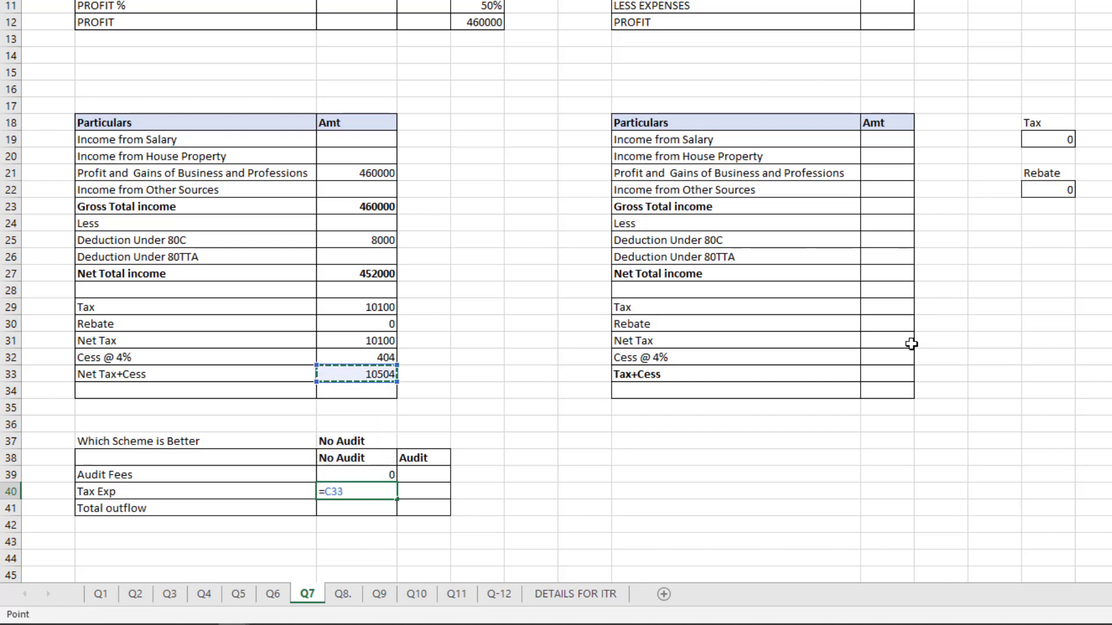
{"action": "key", "text": "Return"}
Step: Calculate the No Audit Total outflow in C41 as the sum of audit fees and tax expense, =SUM(C39:C40)
{"action": "key", "text": "alt+equal"}
{"action": "key", "text": "Return"}
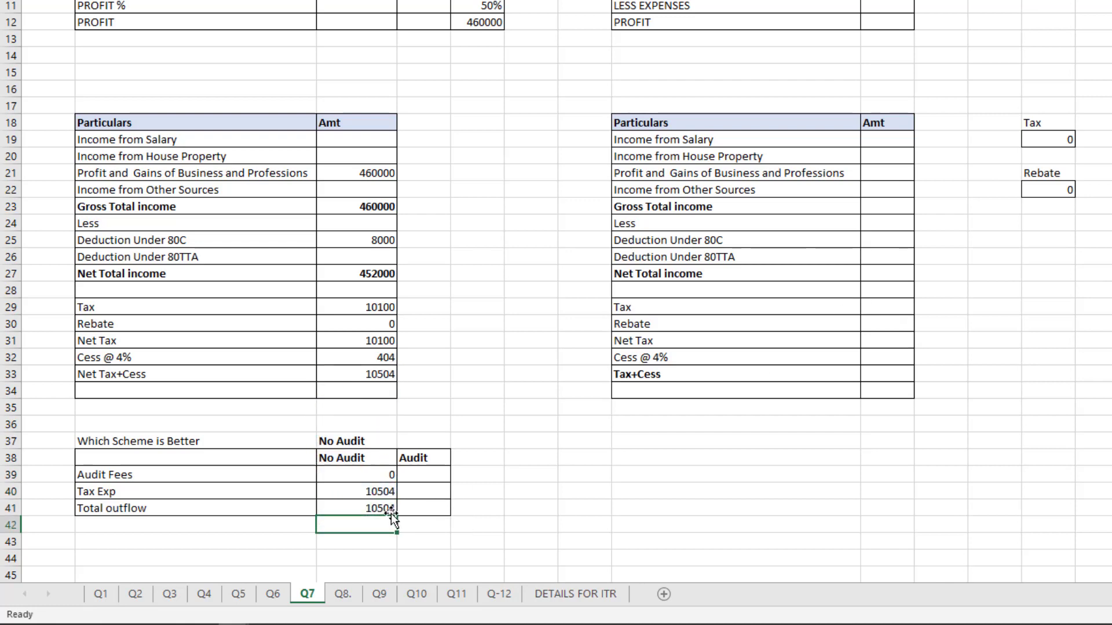
{"action": "left_click", "coordinate": [371, 508]}
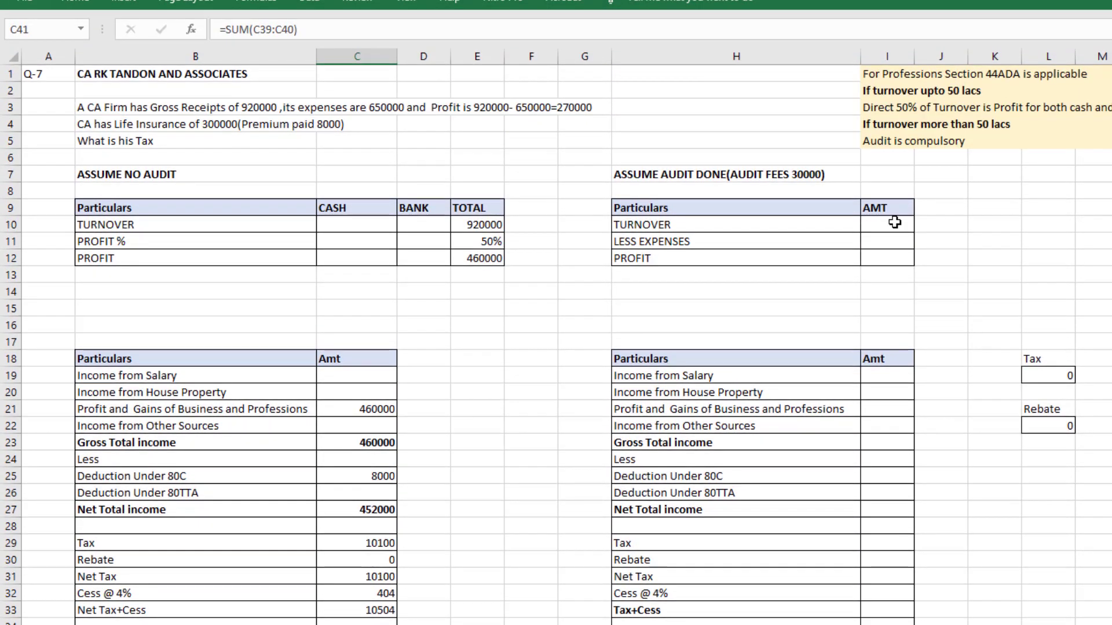
Step: In the audit-done table, link turnover in I10 to the no-audit turnover with =E10 and enter expenses of 650000 in I11
{"action": "left_click", "coordinate": [894, 222]}
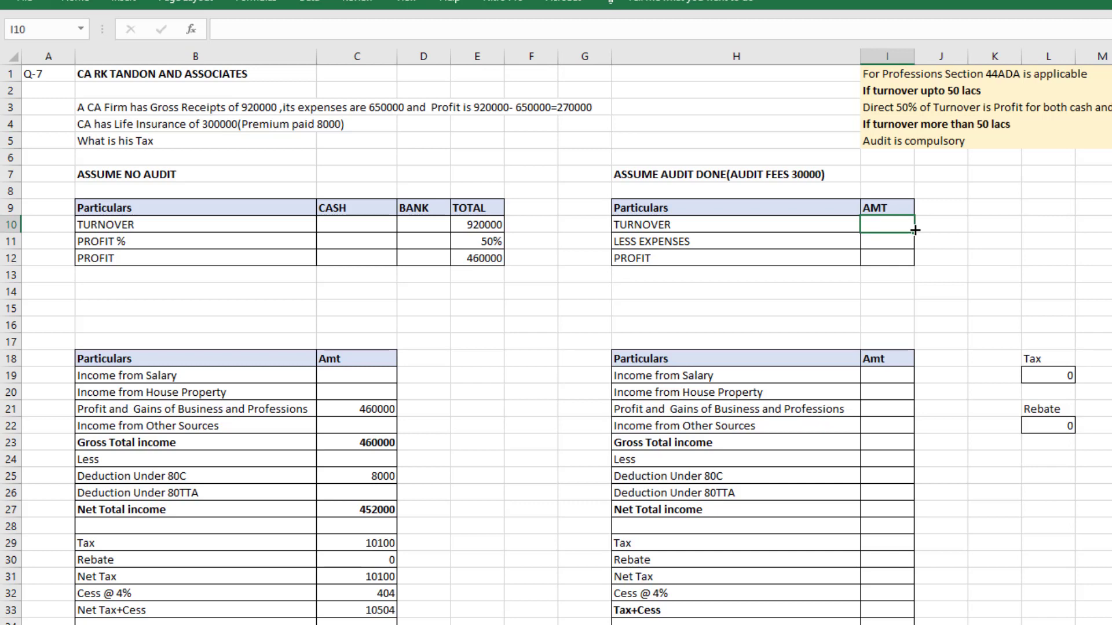
{"action": "type", "text": "="}
{"action": "left_click", "coordinate": [496, 225]}
{"action": "key", "text": "Return"}
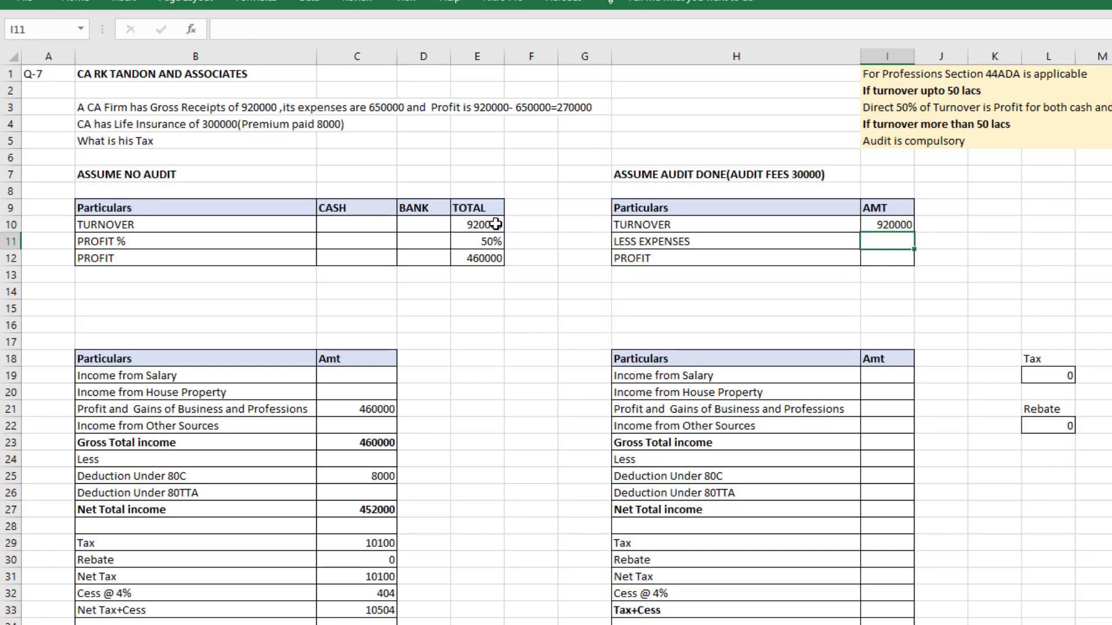
{"action": "type", "text": "7"}
{"action": "type", "text": "650000"}
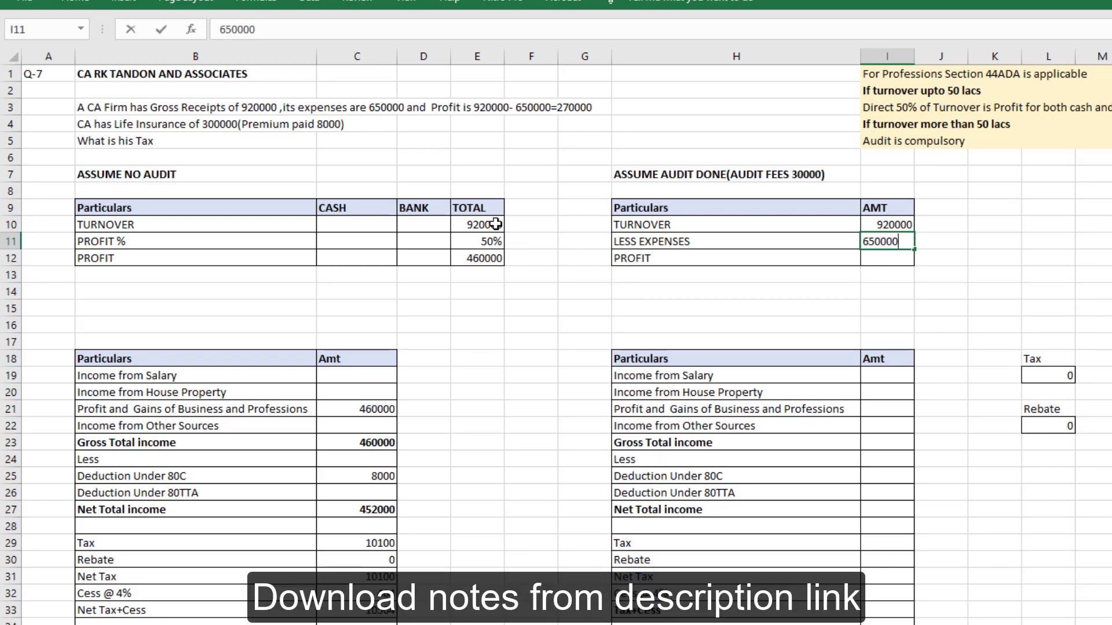
{"action": "key", "text": "Return"}
Step: Calculate the audit-done profit in I12 by subtracting expenses from turnover, =I10-I11
{"action": "type", "text": "="}
{"action": "key", "text": "Up"}
{"action": "key", "text": "Up"}
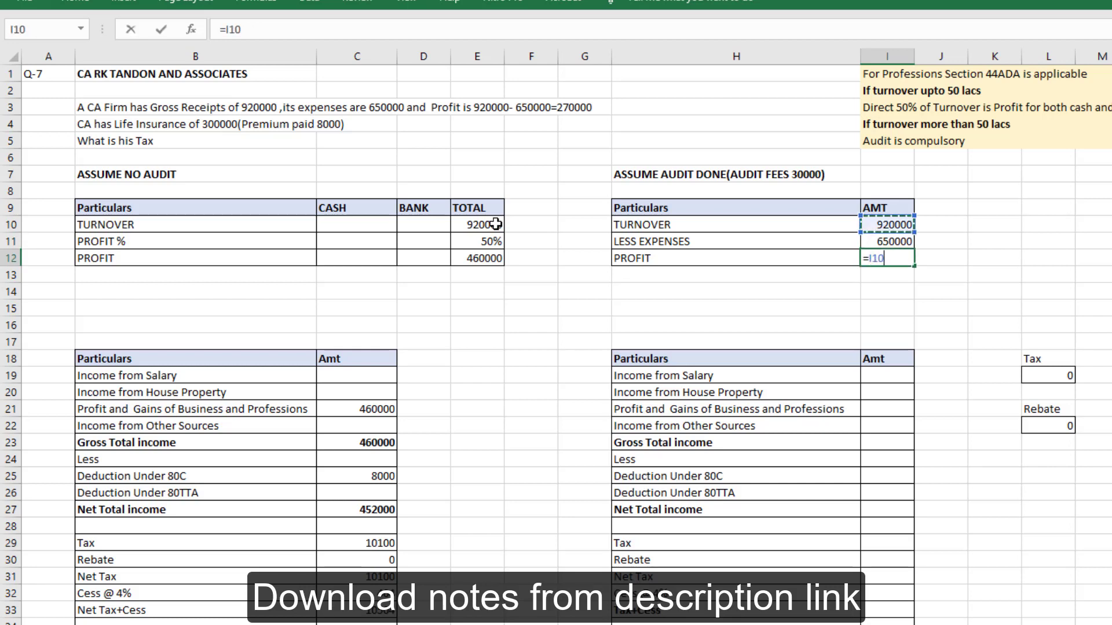
{"action": "type", "text": "-"}
{"action": "key", "text": "Up"}
{"action": "key", "text": "Return"}
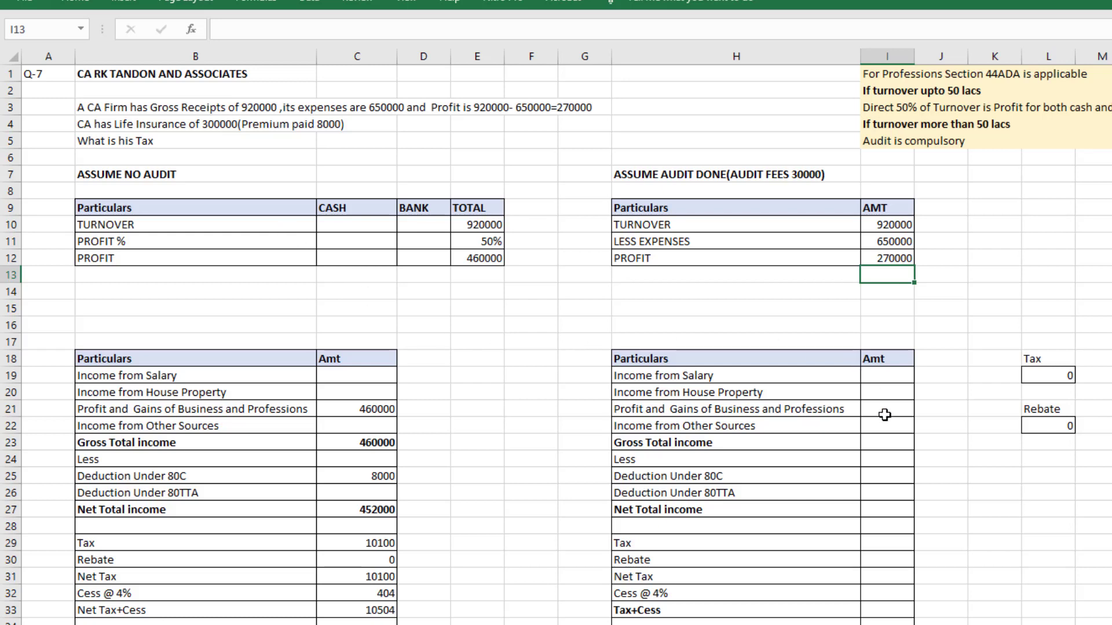
Step: Link the audit-case Profit and Gains of Business and Professions in I21 to the audit-done profit with =I12
{"action": "left_click", "coordinate": [886, 409]}
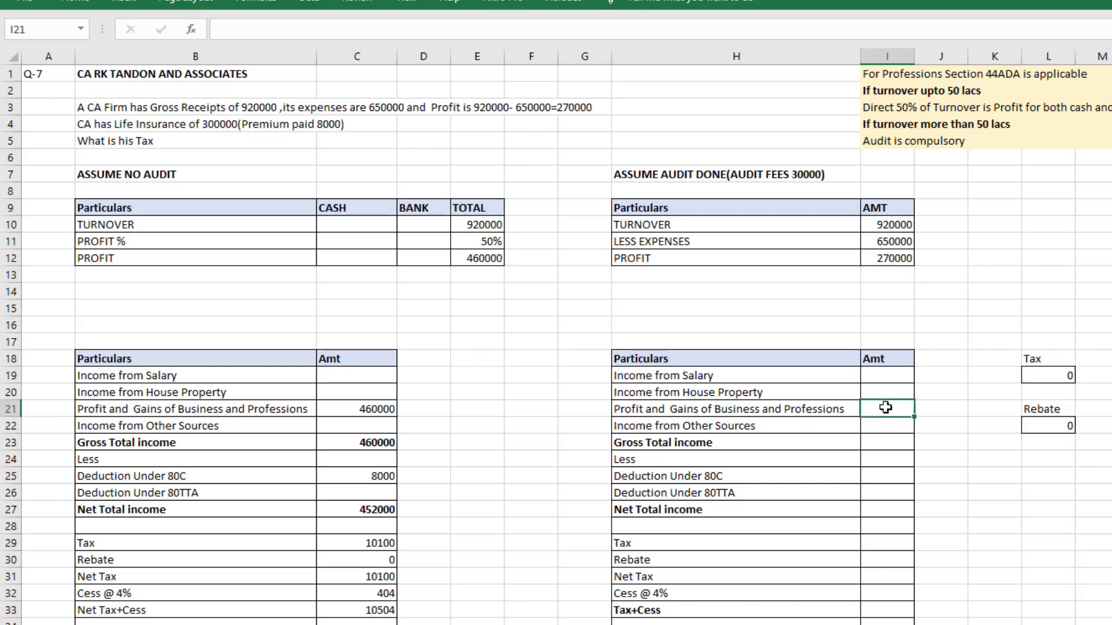
{"action": "type", "text": "="}
{"action": "left_click", "coordinate": [883, 261]}
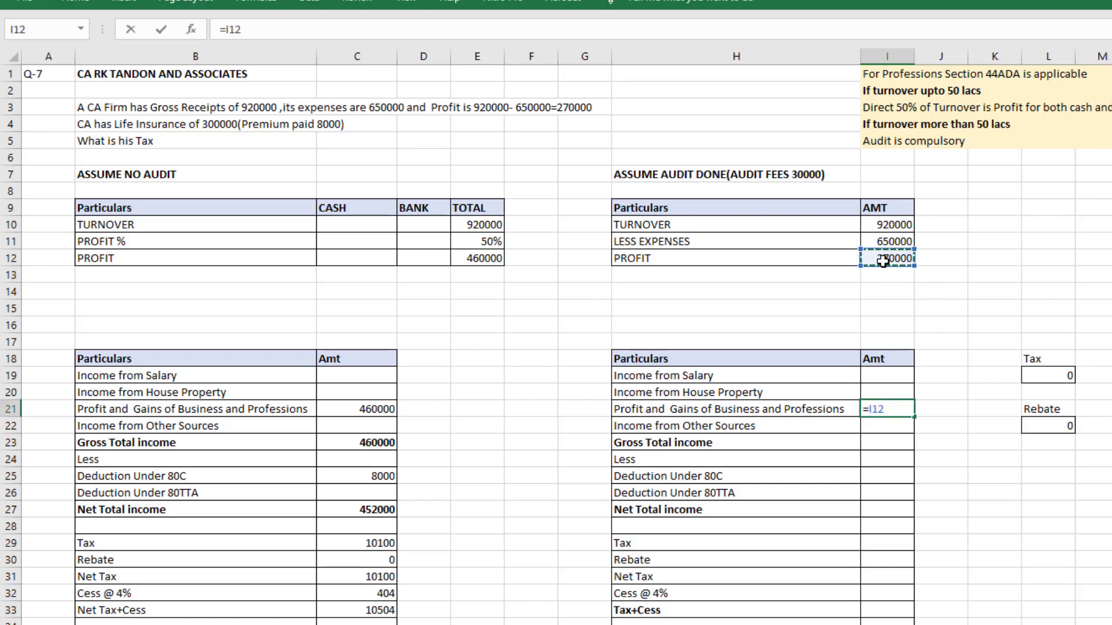
{"action": "key", "text": "Return"}
Step: Calculate the audit-case Gross Total income in I23 as the sum of the income heads above it
{"action": "left_click", "coordinate": [881, 440]}
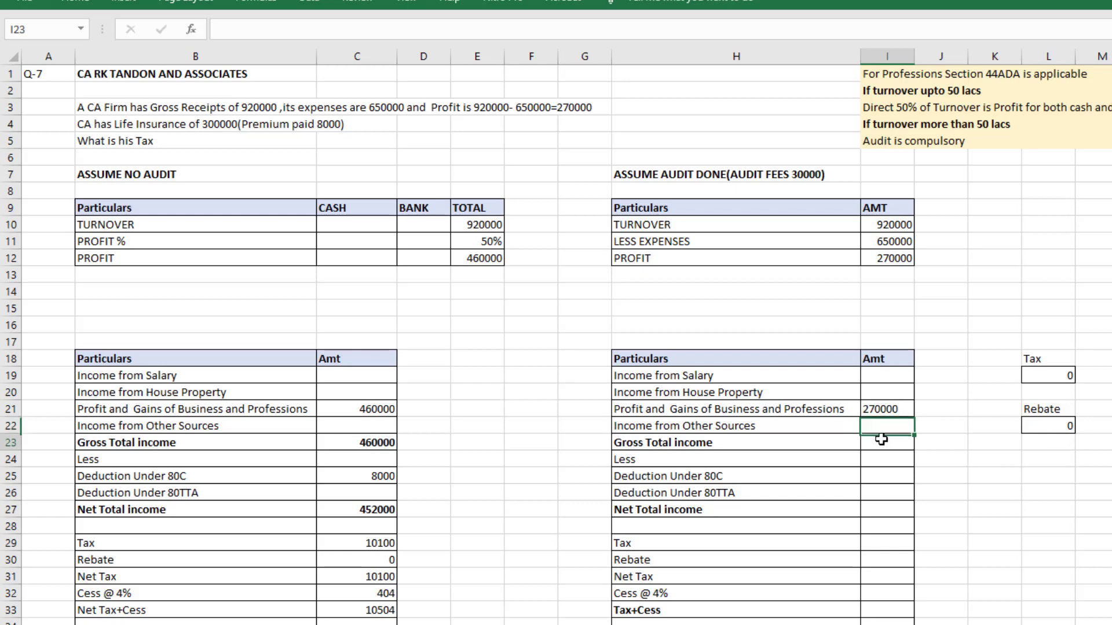
{"action": "key", "text": "alt+equal"}
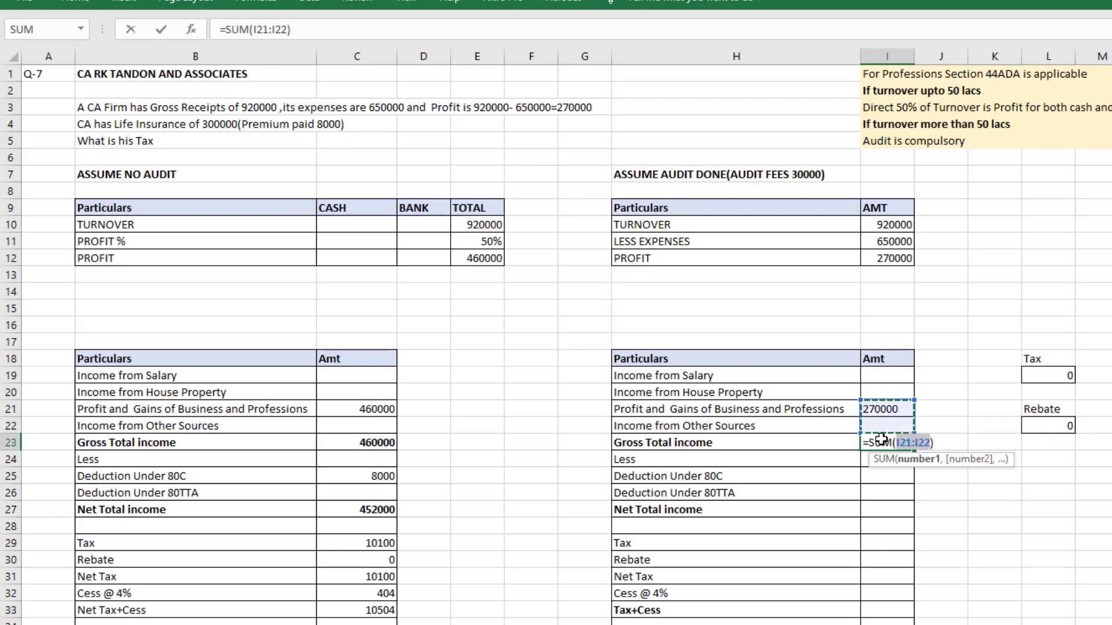
{"action": "key", "text": "Up"}
{"action": "key", "text": "Up"}
{"action": "key", "text": "shift+Down"}
{"action": "key", "text": "shift+Down"}
{"action": "key", "text": "shift+Down"}
{"action": "key", "text": "Return"}
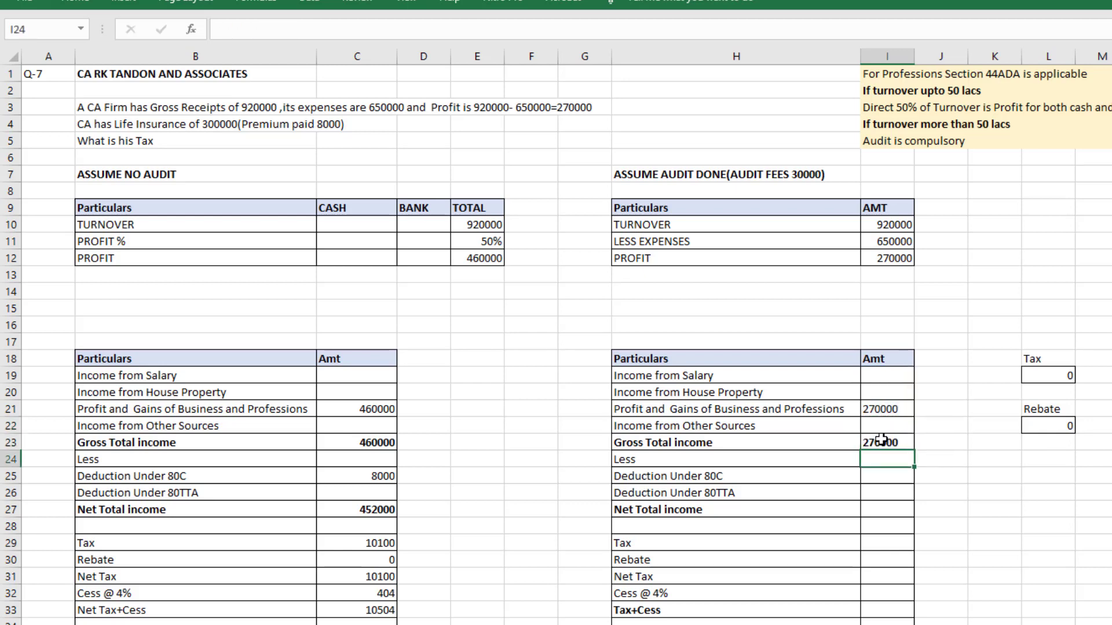
Step: Enter 8000 as the audit-case Deduction Under 80C in I25
{"action": "key", "text": "Down"}
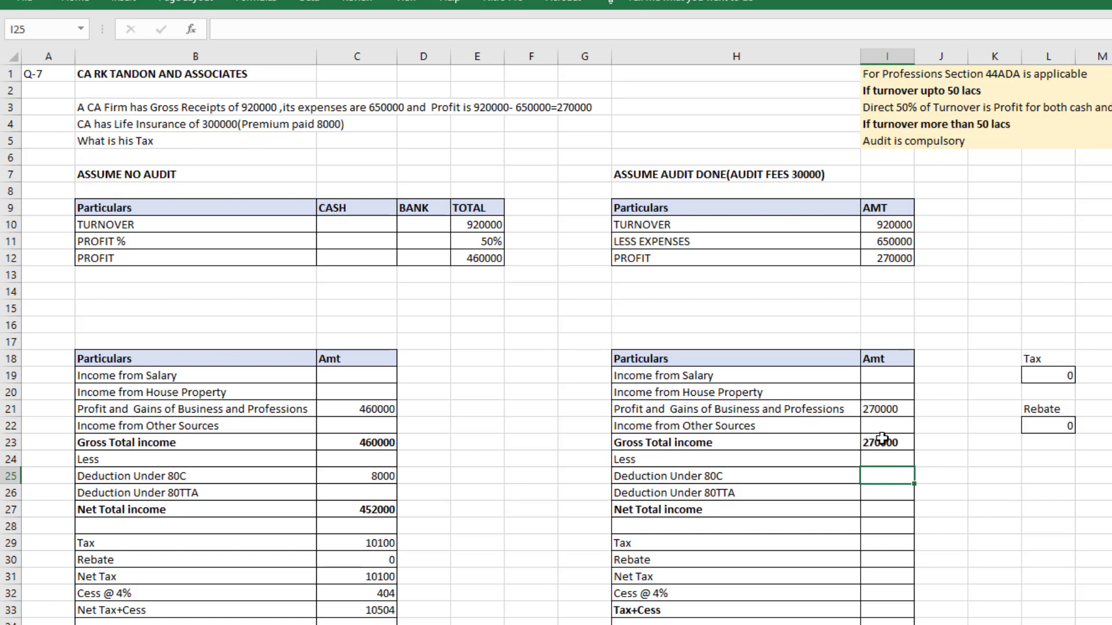
{"action": "type", "text": "8000"}
{"action": "key", "text": "Return"}
{"action": "key", "text": "Down"}
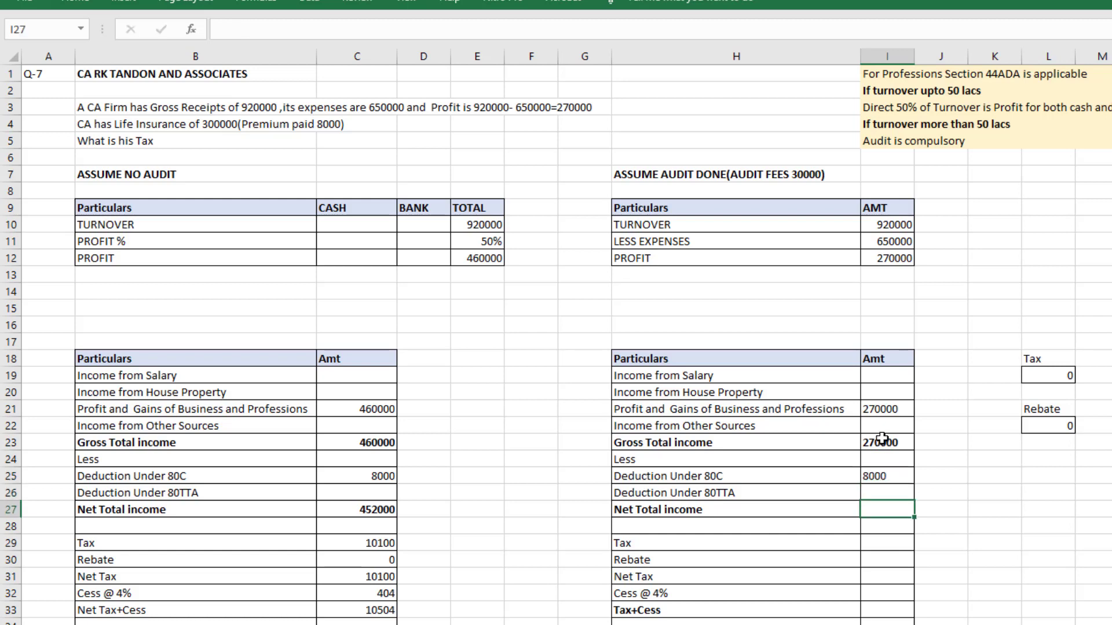
Step: Calculate the audit-case Net Total income in I27 by subtracting the 80C deduction from Gross Total income, =I23-I25
{"action": "type", "text": "="}
{"action": "key", "text": "Up"}
{"action": "key", "text": "Up"}
{"action": "key", "text": "Up"}
{"action": "key", "text": "Up"}
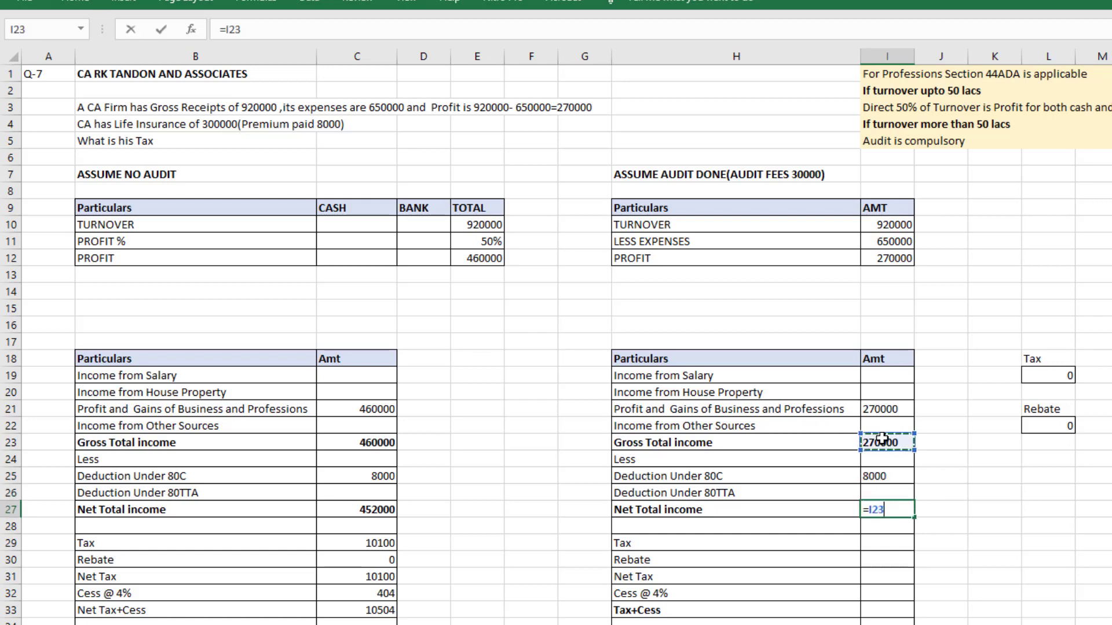
{"action": "type", "text": "-"}
{"action": "key", "text": "Up"}
{"action": "key", "text": "Up"}
{"action": "key", "text": "Return"}
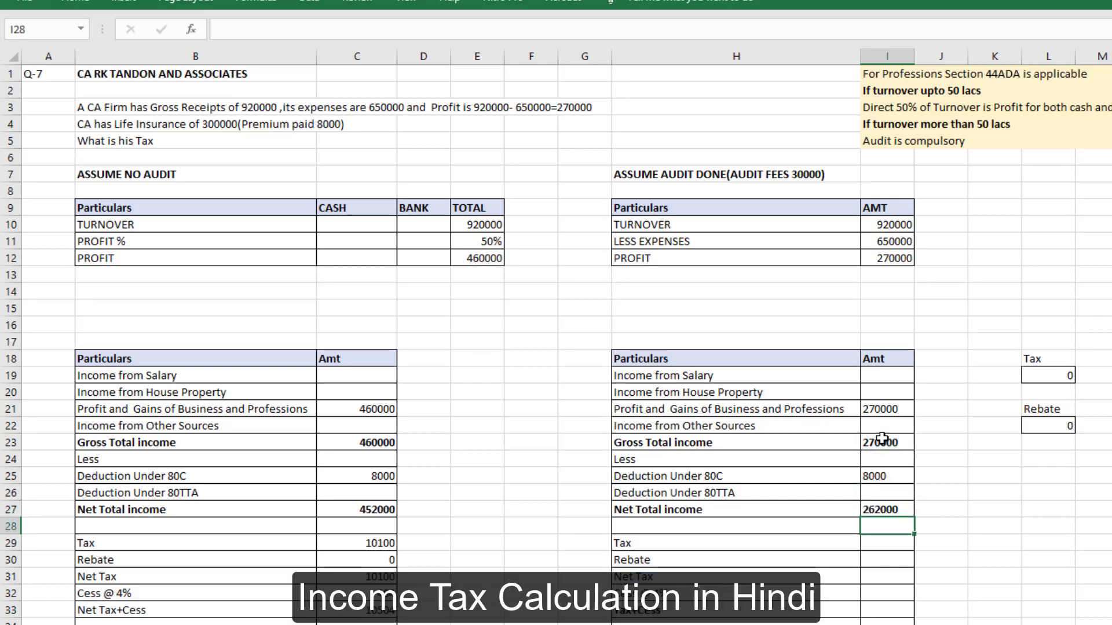
Step: Copy the tax slab formula from L19 into the audit-case Tax cell I29
{"action": "left_click", "coordinate": [1048, 381]}
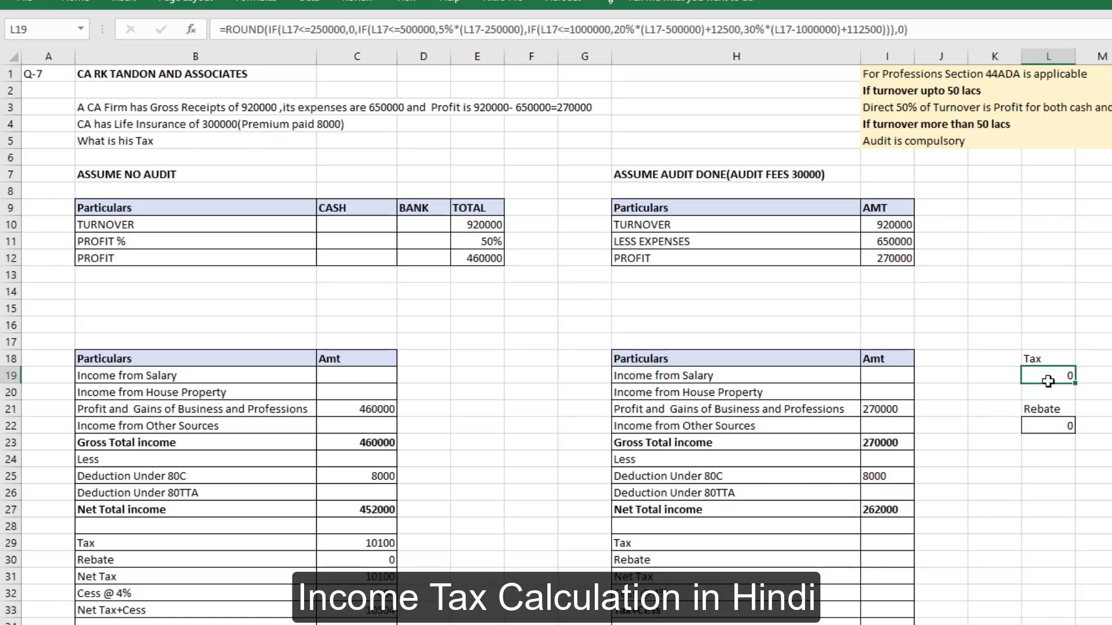
{"action": "key", "text": "ctrl+c"}
{"action": "left_click", "coordinate": [899, 544]}
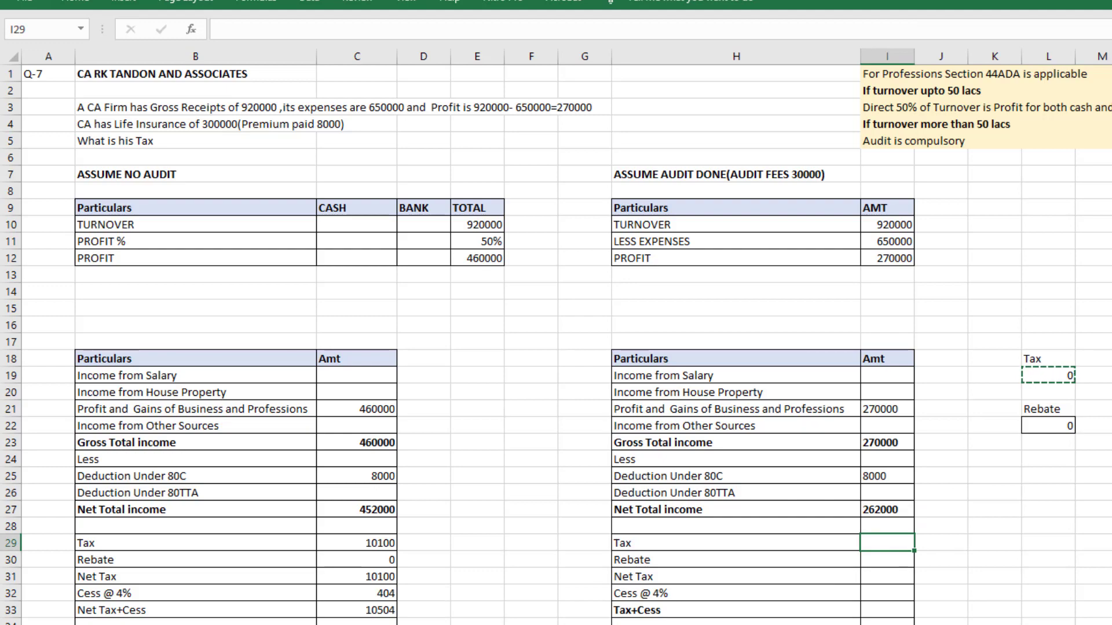
{"action": "key", "text": "Return"}
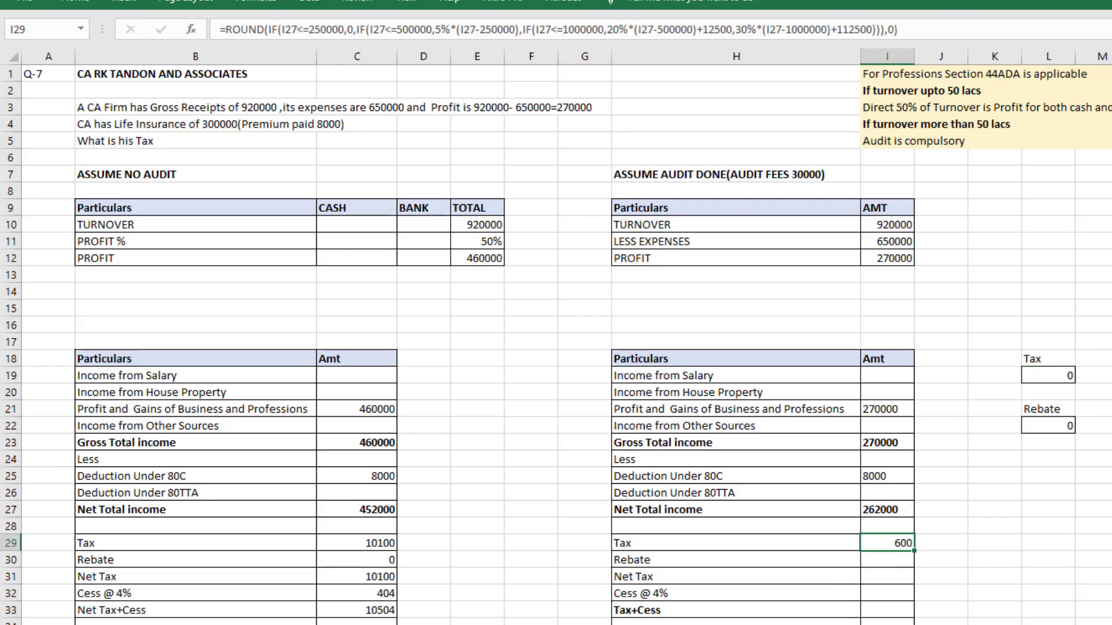
Step: Copy the rebate formula from L22 into the audit-case Rebate cell I30
{"action": "key", "text": "Down"}
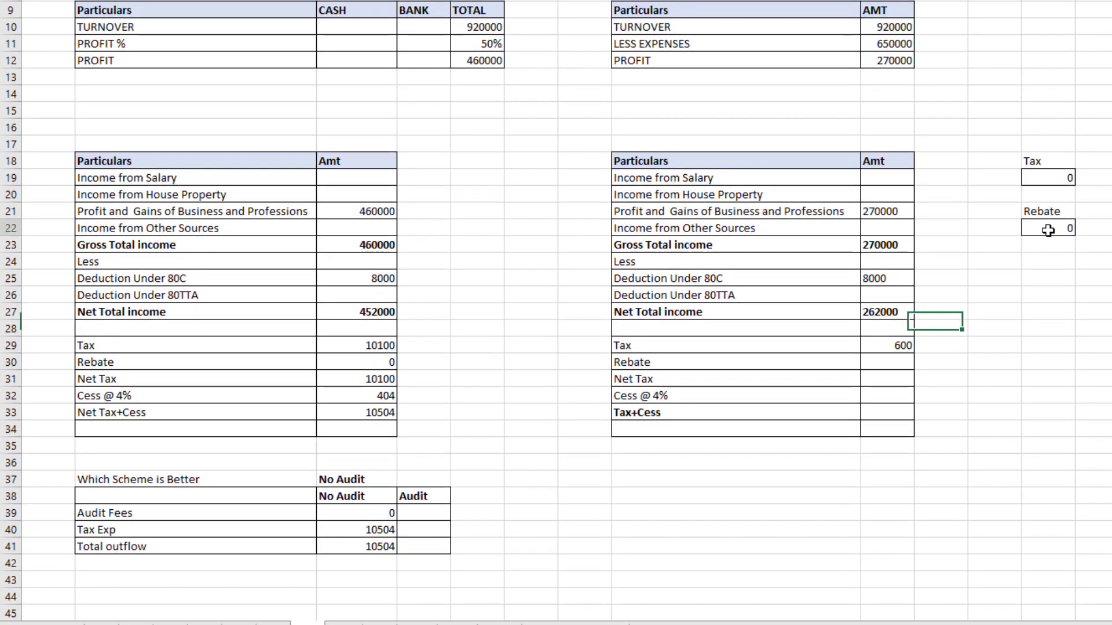
{"action": "left_click", "coordinate": [1048, 427]}
{"action": "key", "text": "ctrl+c"}
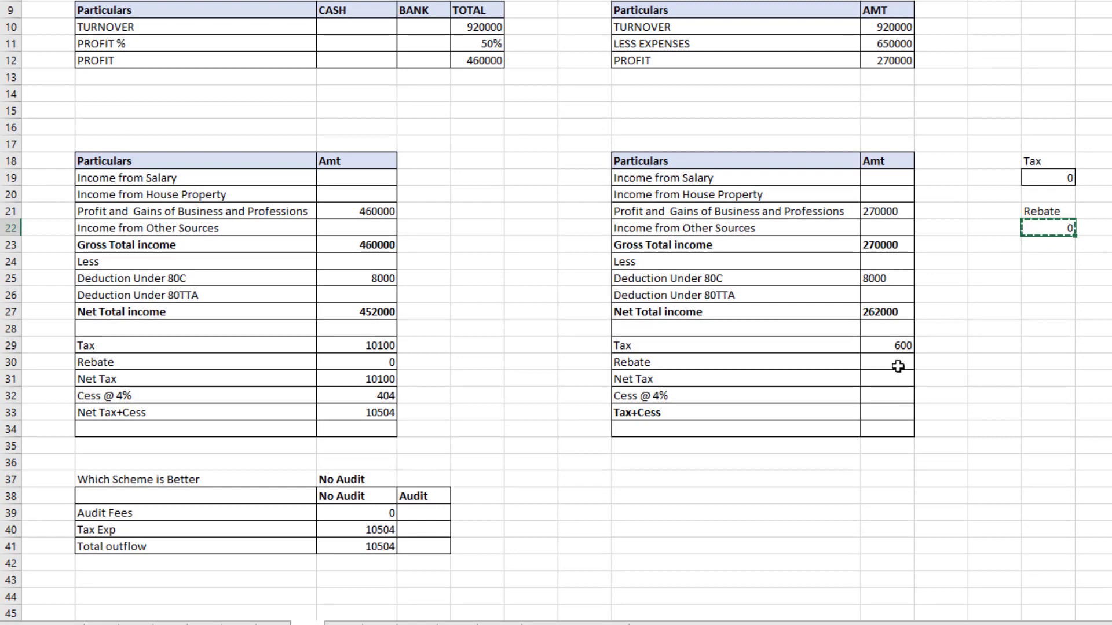
{"action": "left_click", "coordinate": [898, 363]}
{"action": "key", "text": "Return"}
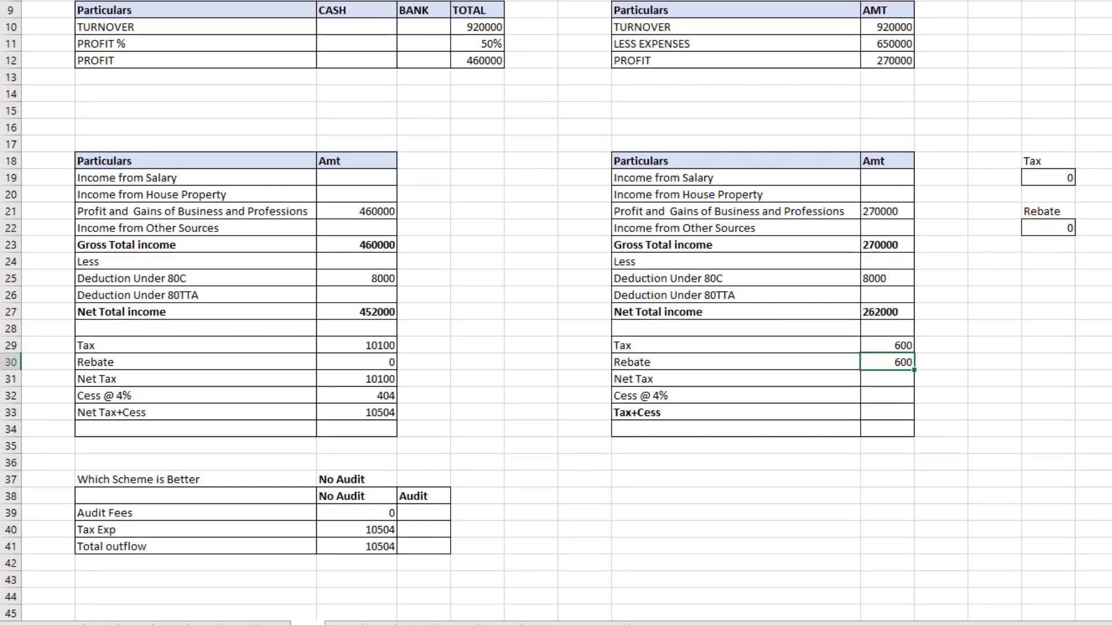
Step: Calculate the audit-case Net Tax in I31 by subtracting the rebate from the tax, =I29-I30
{"action": "key", "text": "Down"}
{"action": "type", "text": "="}
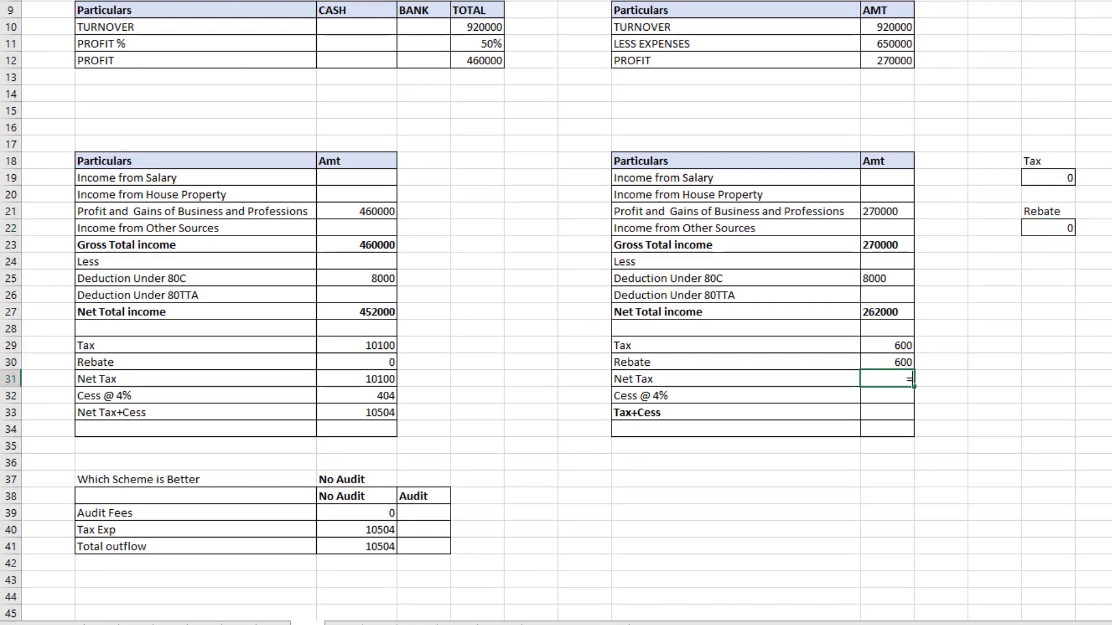
{"action": "key", "text": "Up"}
{"action": "key", "text": "Up"}
{"action": "type", "text": "-"}
{"action": "key", "text": "Up"}
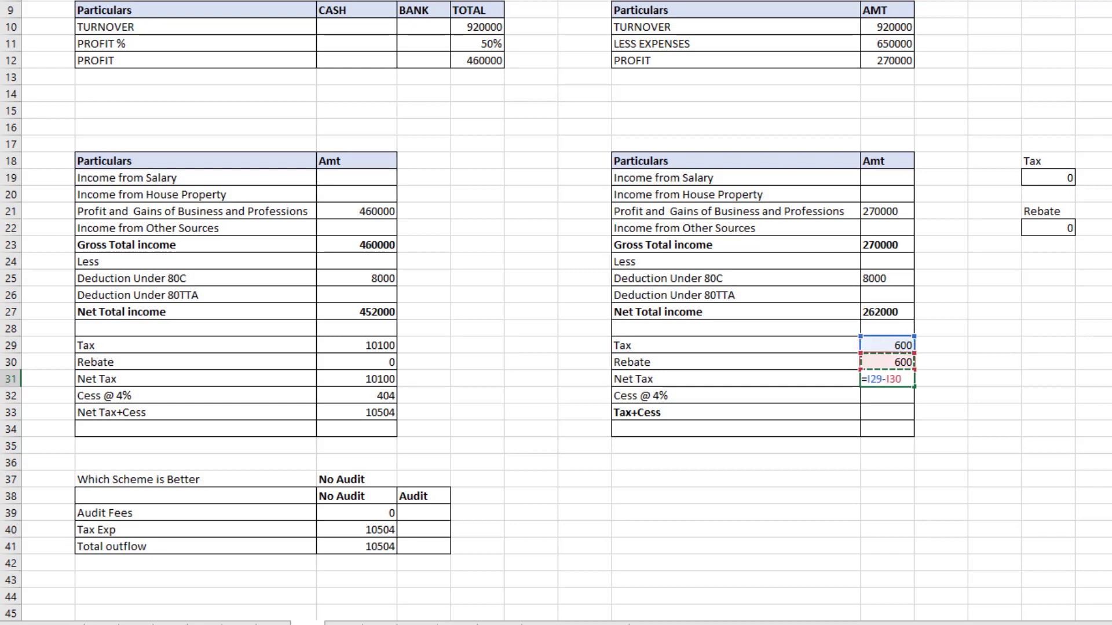
{"action": "key", "text": "Return"}
Step: Calculate the audit-case Cess in I32 as 4% of Net Tax, =I31*4%
{"action": "type", "text": "="}
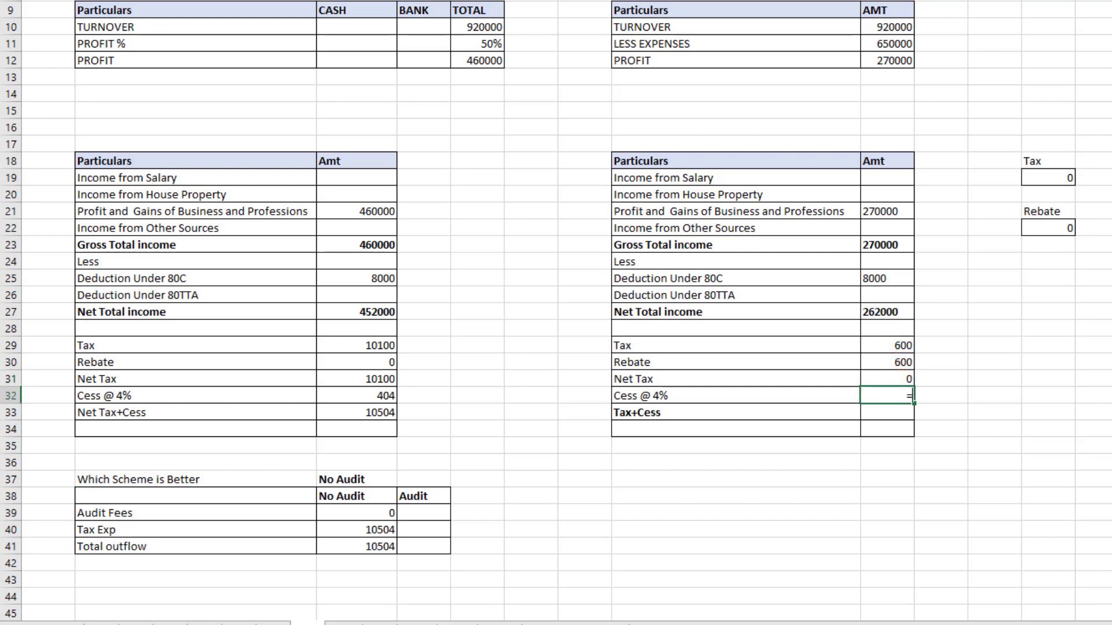
{"action": "key", "text": "Up"}
{"action": "type", "text": "*4"}
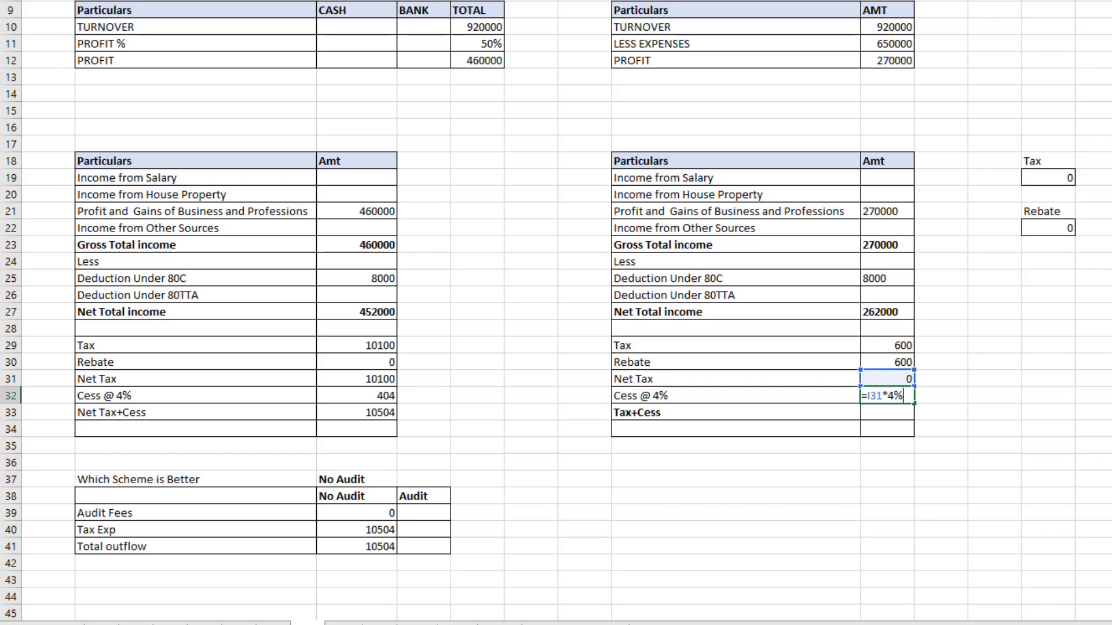
{"action": "key", "text": "Return"}
Step: Calculate the audit-case Tax+Cess in I33 as the sum of Net Tax and Cess
{"action": "key", "text": "alt+equal"}
{"action": "key", "text": "Down"}
{"action": "key", "text": "Down"}
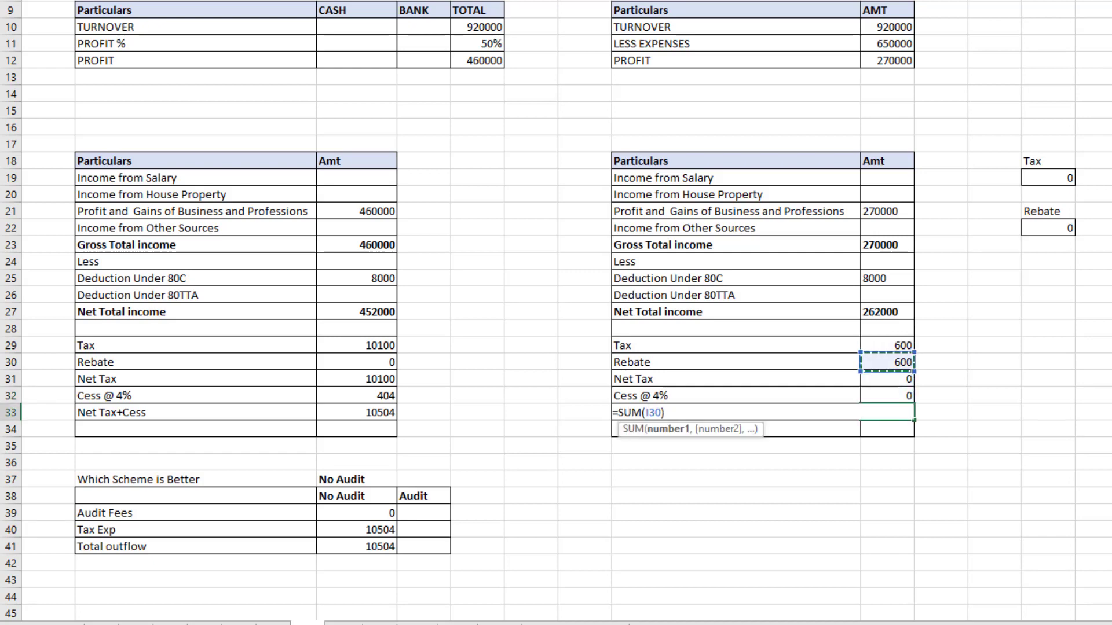
{"action": "key", "text": "shift+Down"}
{"action": "key", "text": "Return"}
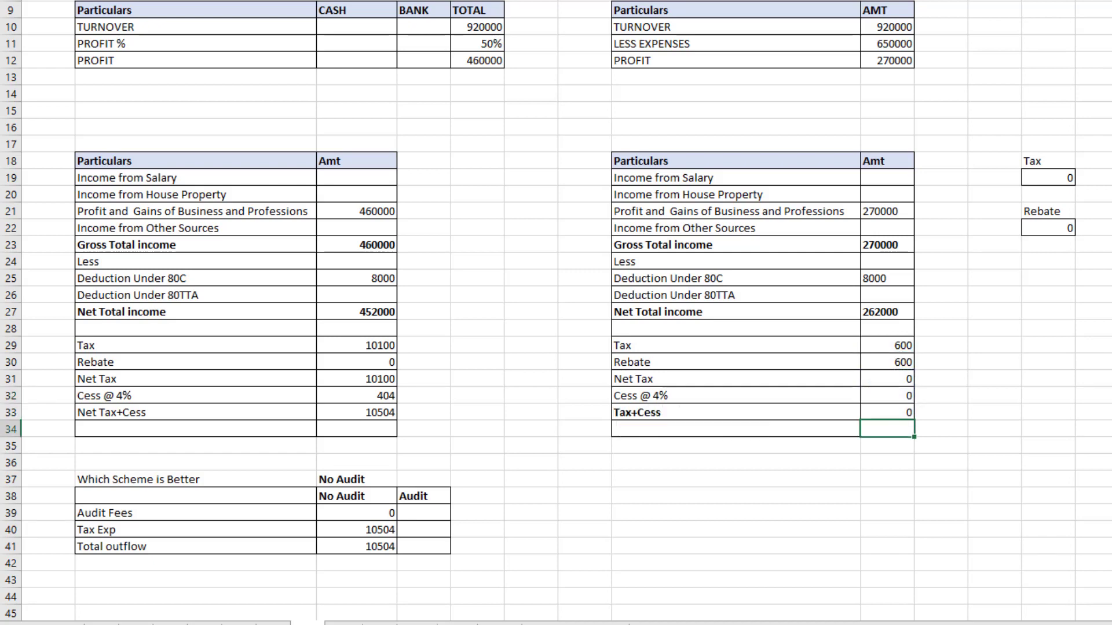
Step: Enter 30000 as the Audit Fees in the Audit column of the scheme comparison table, cell D39
{"action": "left_click", "coordinate": [435, 509]}
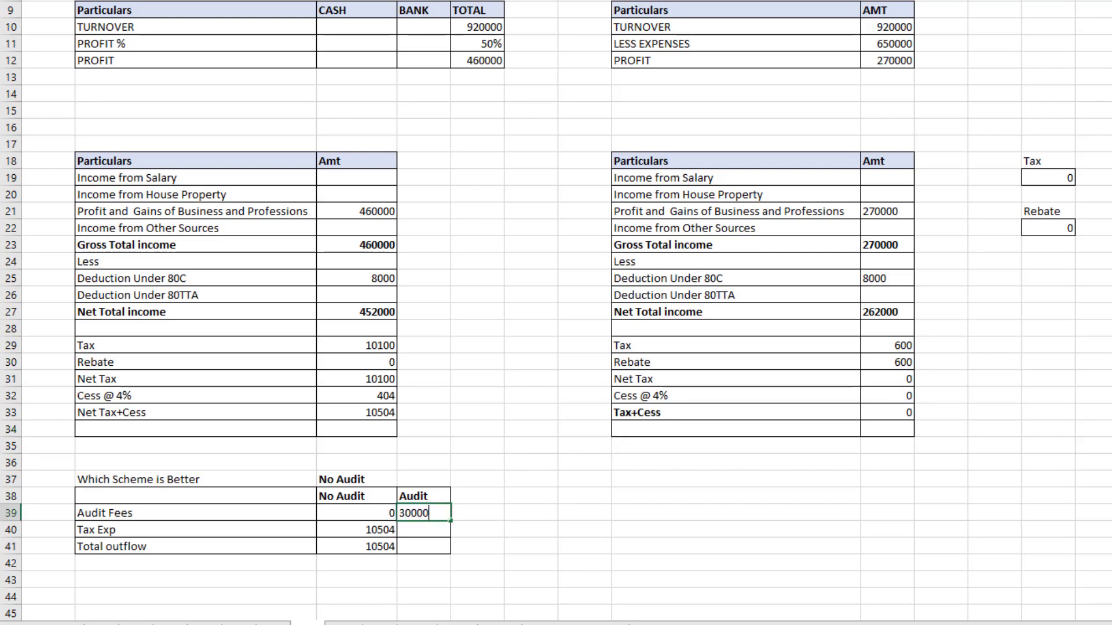
{"action": "type", "text": "300000"}
{"action": "key", "text": "BackSpace"}
{"action": "key", "text": "Return"}
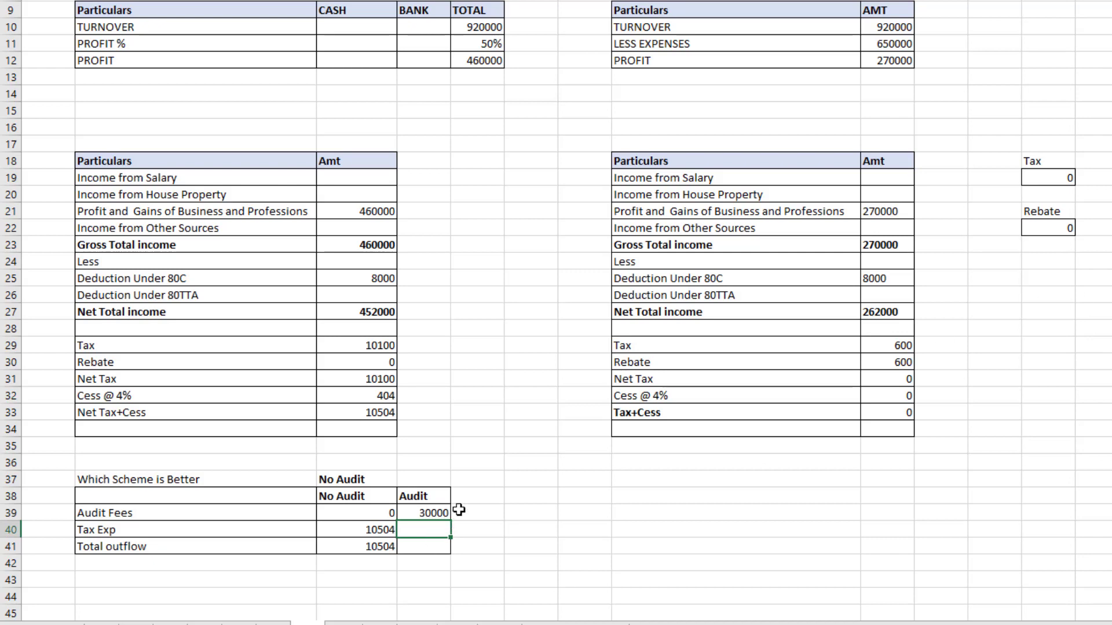
Step: Set the Audit column's Tax Exp in D40 to 0 and calculate its Total outflow in D41 with =SUM(D39:D40)
{"action": "key", "text": "Return"}
{"action": "key", "text": "alt+equal"}
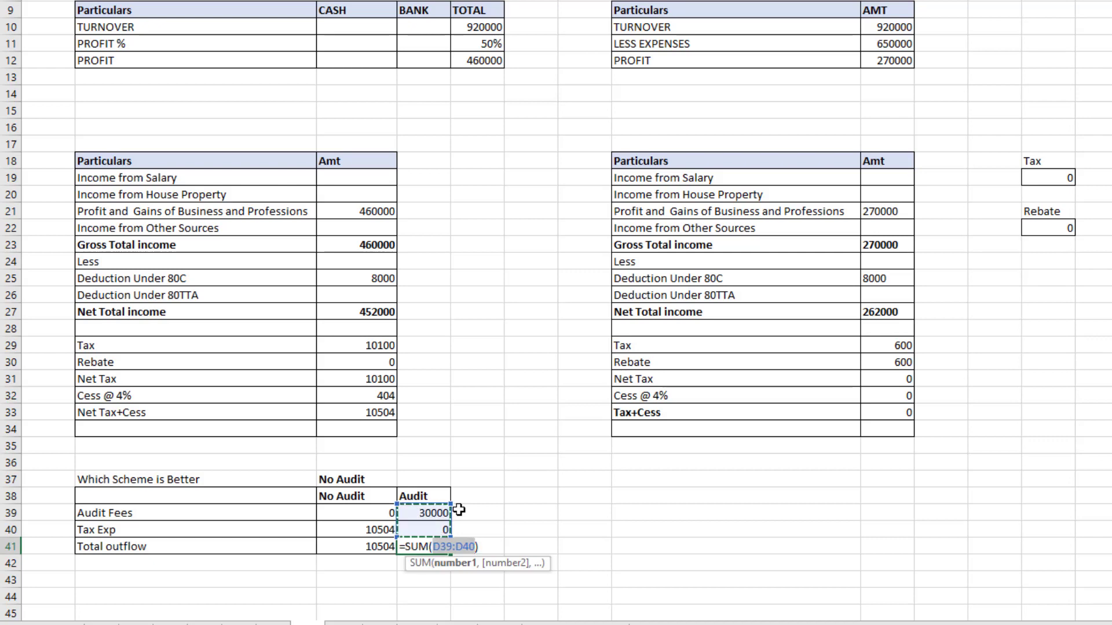
{"action": "key", "text": "Return"}
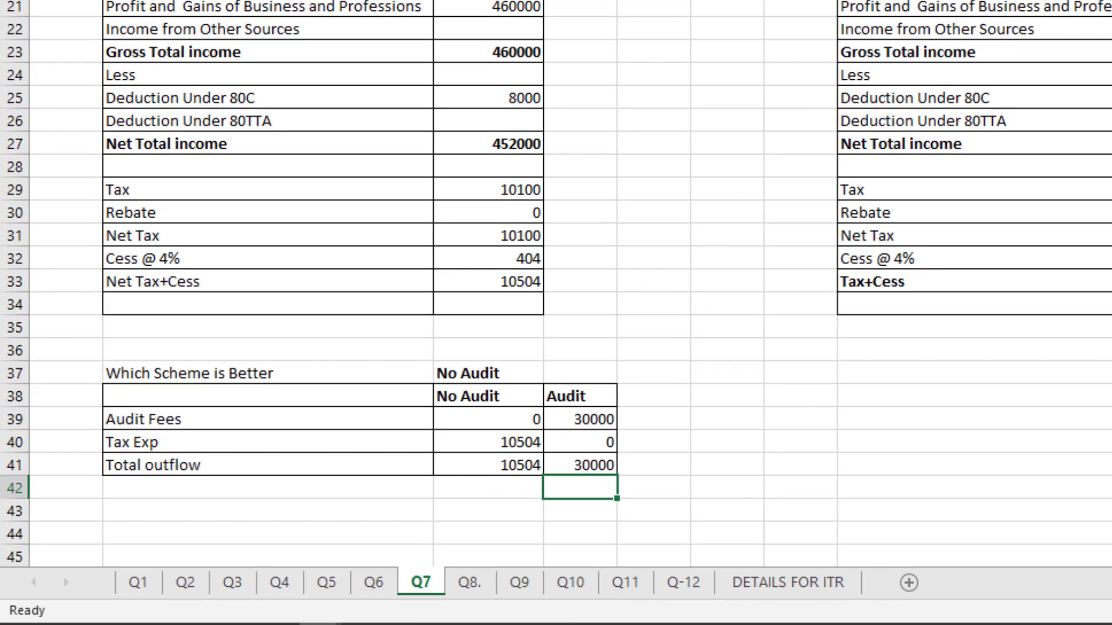
Step: Open the Q8. sheet and examine the doctor's clinic receipts and expenses, hospital salary with its TDS note, and total income
{"action": "left_click", "coordinate": [471, 584]}
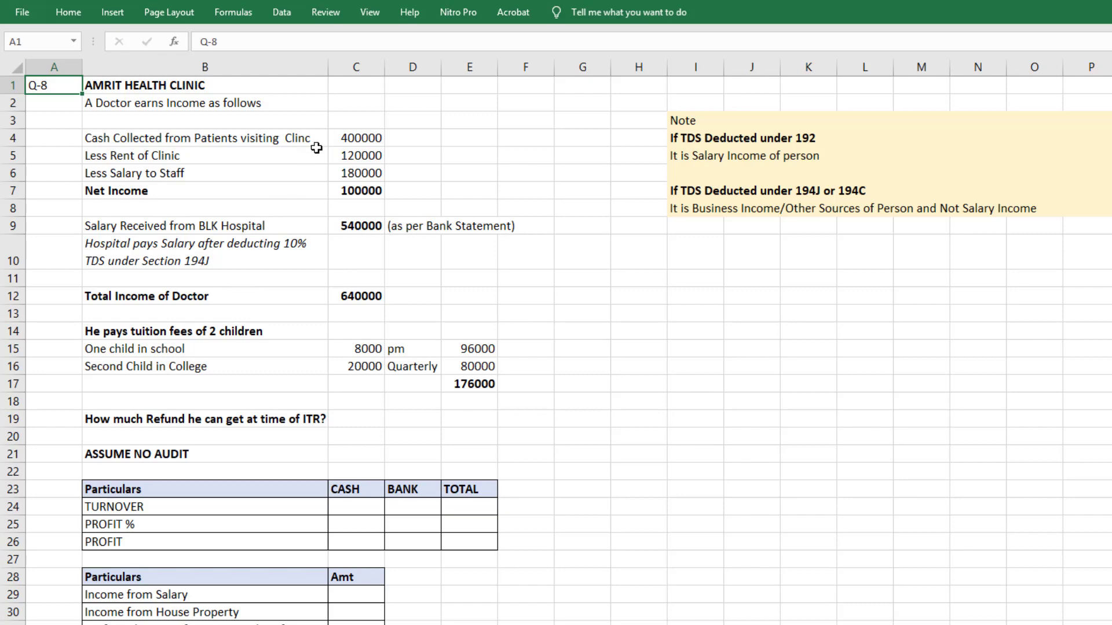
{"action": "left_click", "coordinate": [370, 142]}
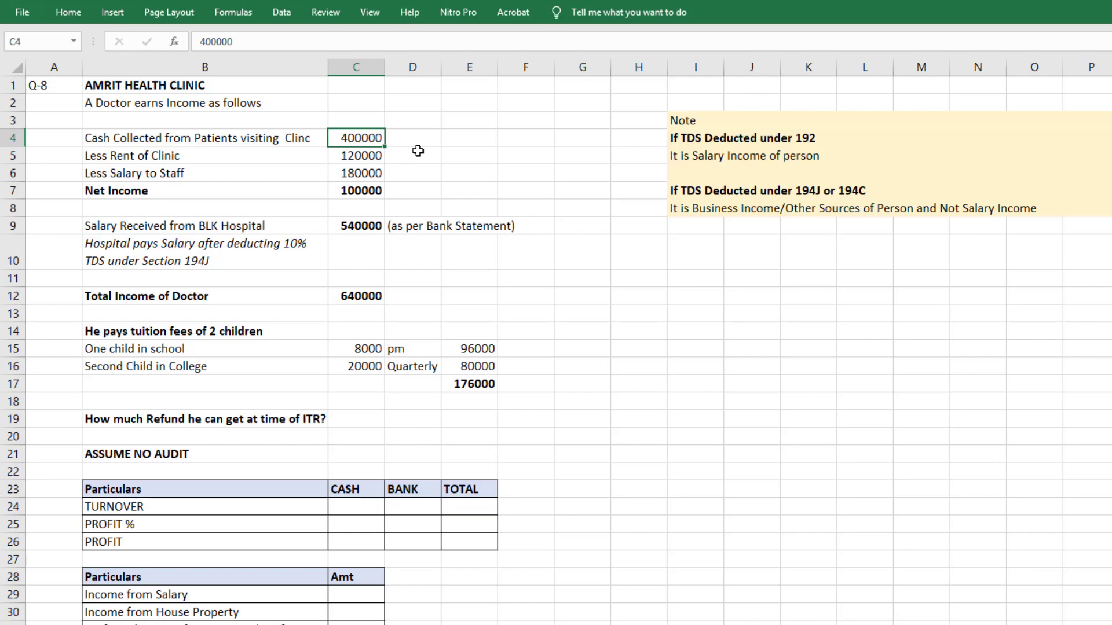
{"action": "left_click", "coordinate": [281, 152]}
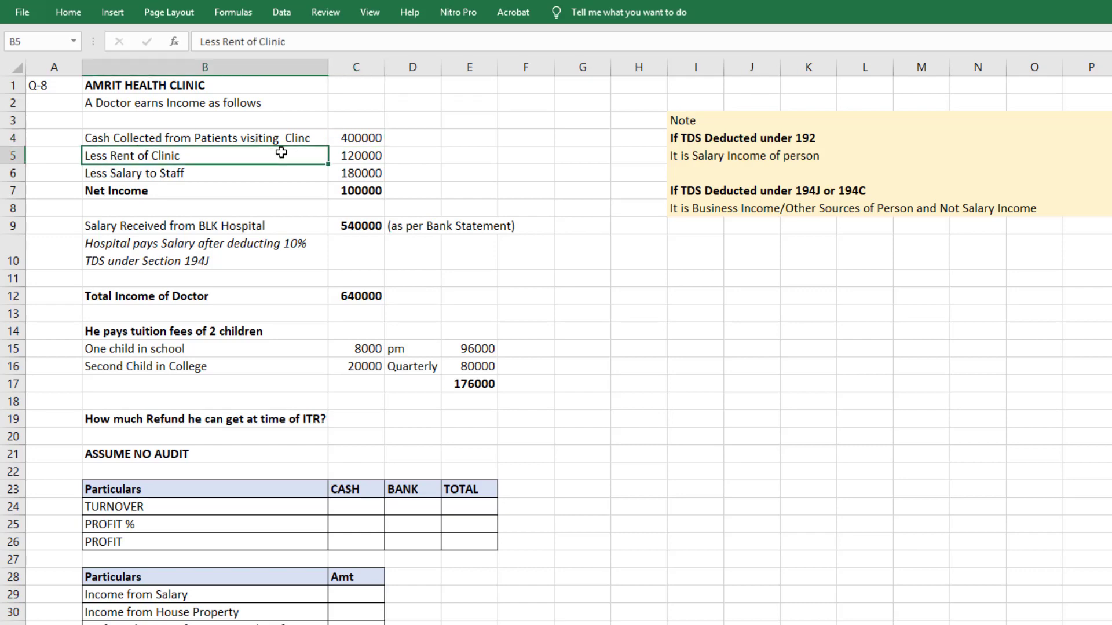
{"action": "left_click", "coordinate": [342, 155]}
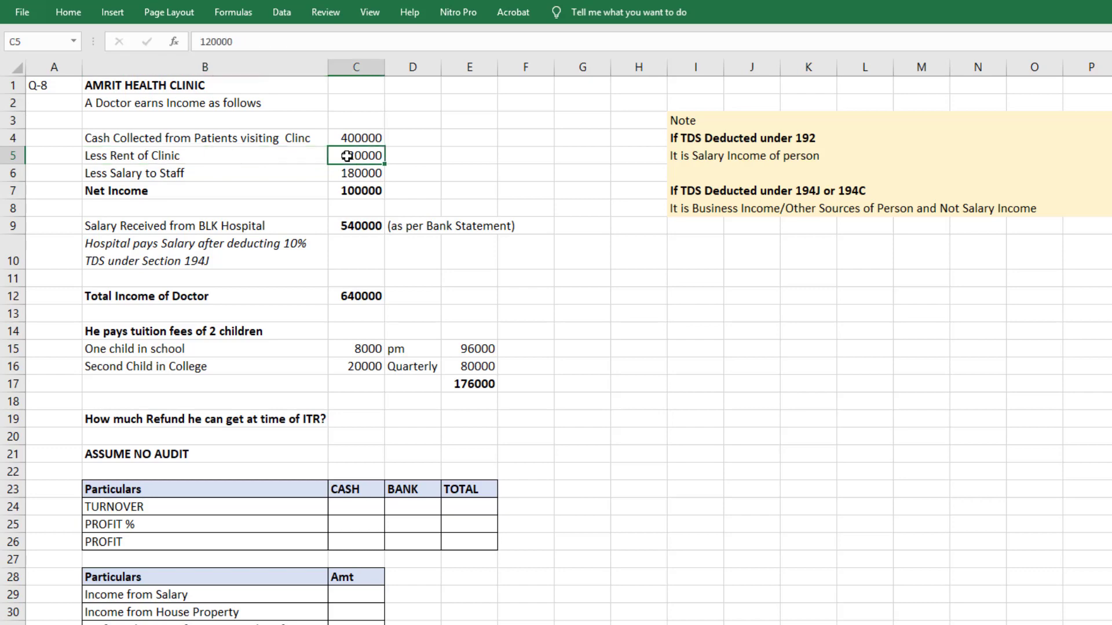
{"action": "left_click", "coordinate": [296, 171]}
{"action": "left_click", "coordinate": [361, 172]}
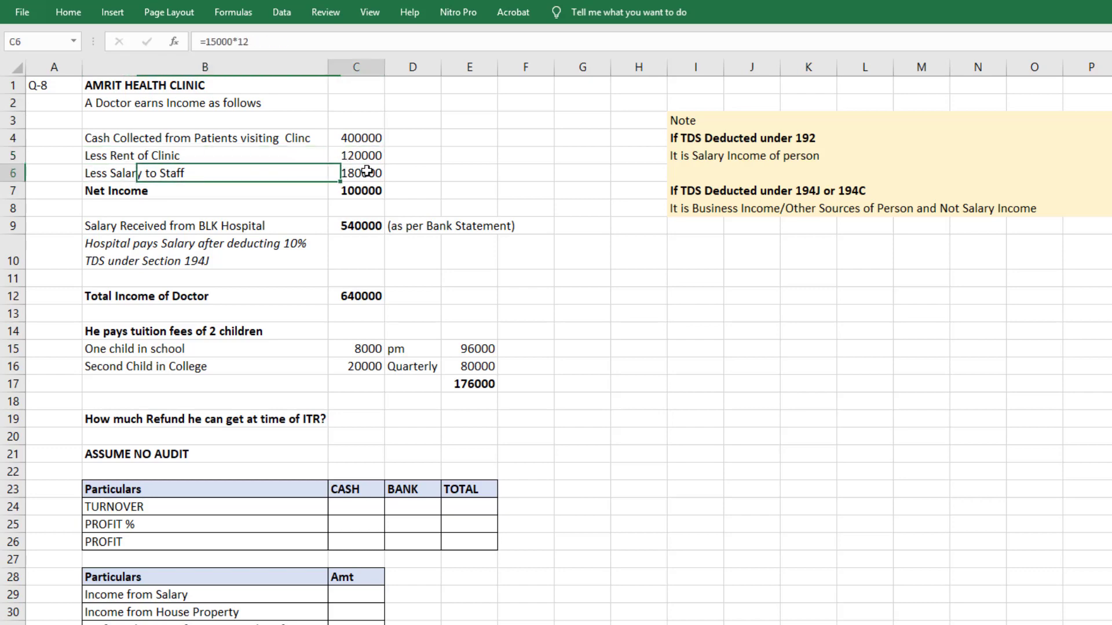
{"action": "left_click", "coordinate": [373, 191]}
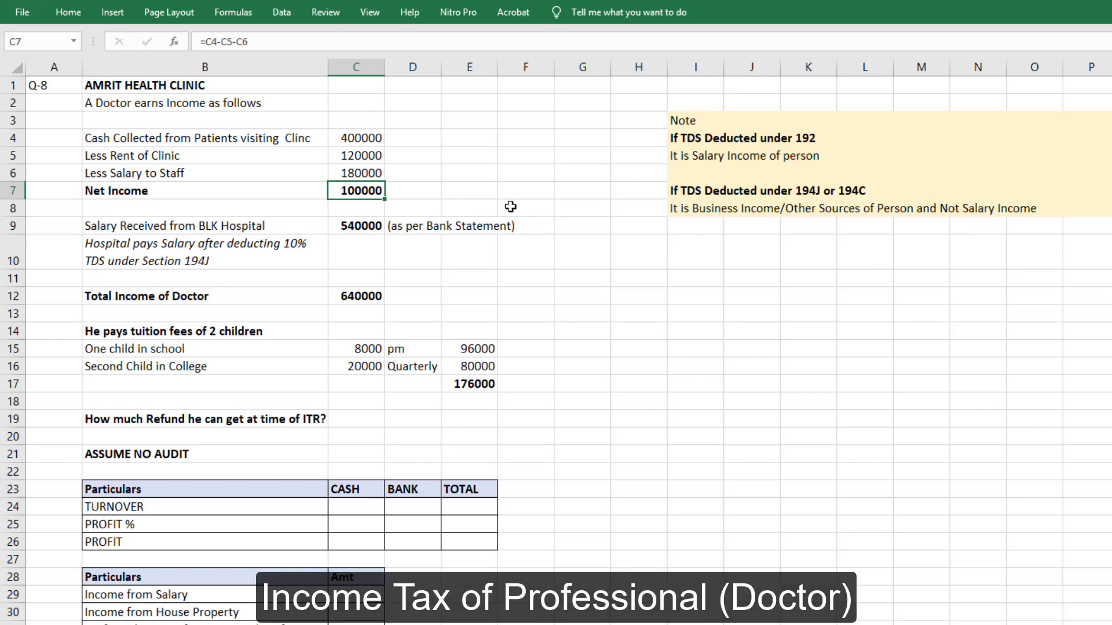
{"action": "left_click", "coordinate": [271, 230]}
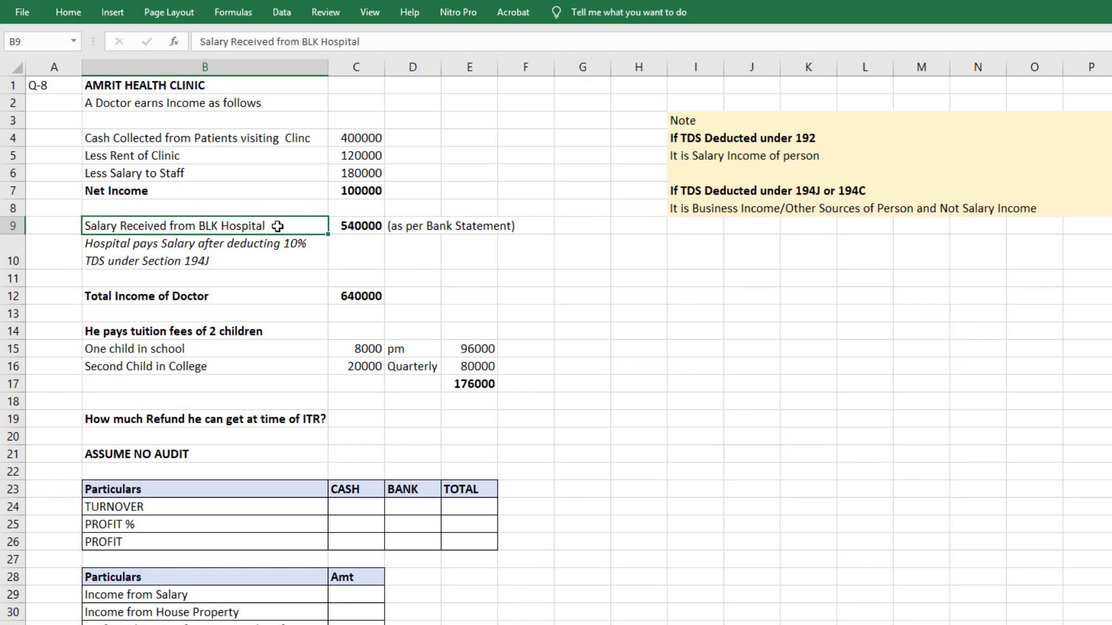
{"action": "left_click", "coordinate": [346, 227]}
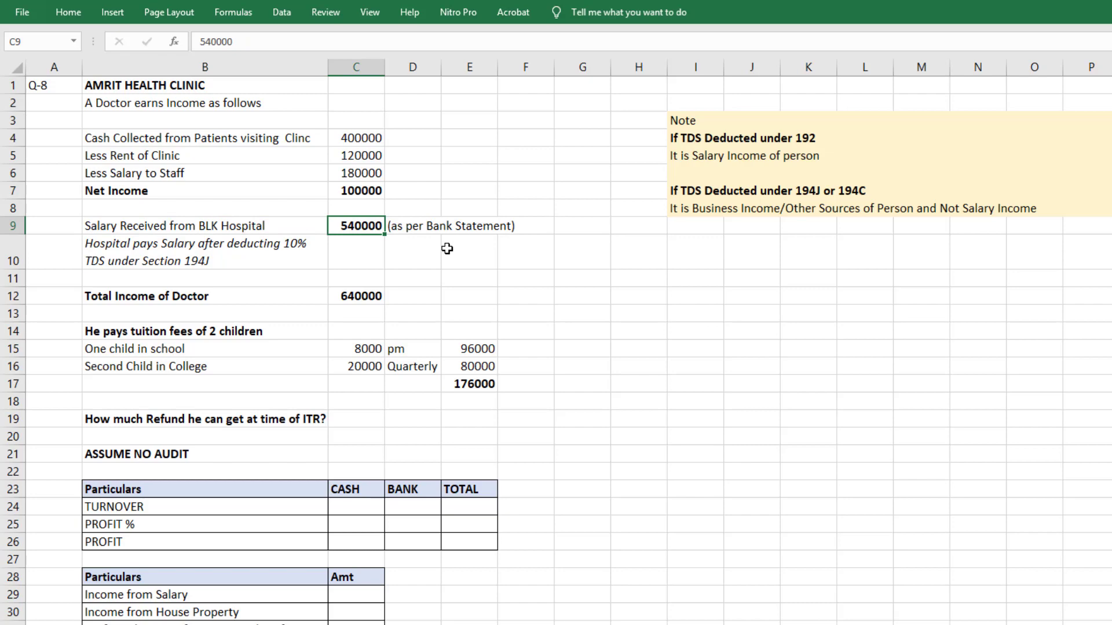
{"action": "left_click", "coordinate": [315, 251]}
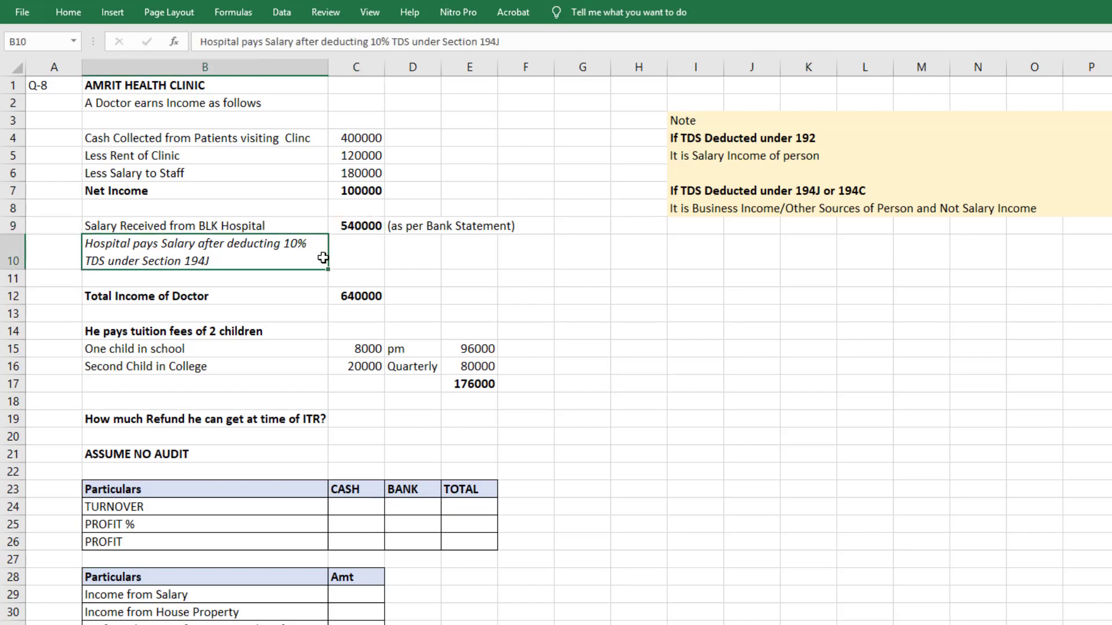
{"action": "left_click", "coordinate": [375, 296]}
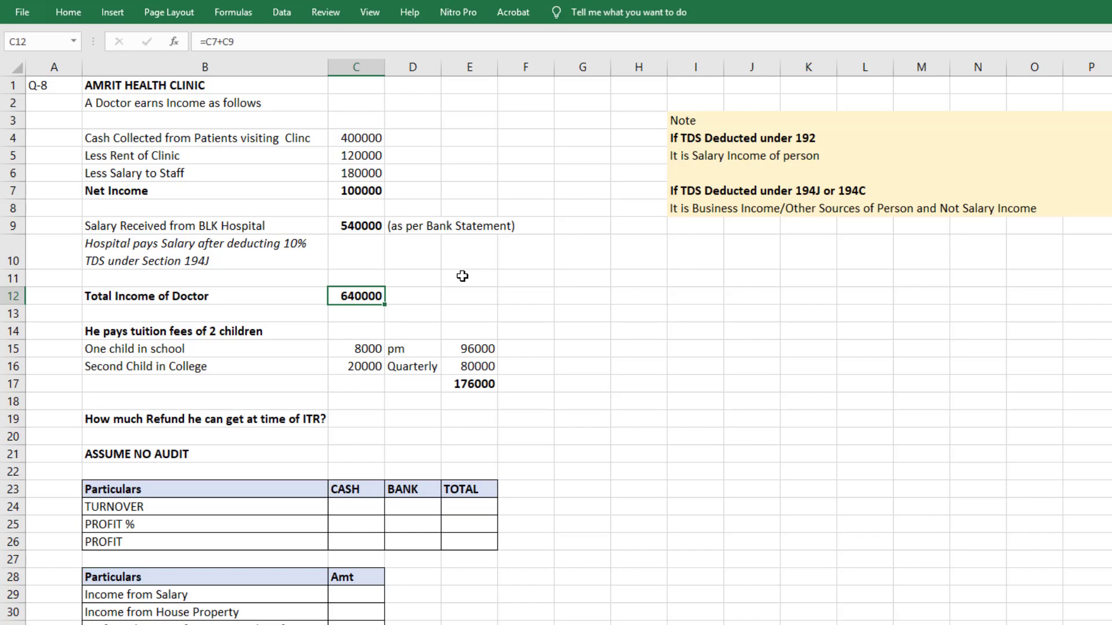
Step: Examine the monthly and quarterly tuition fees for the two children, their yearly amounts and the combined total
{"action": "left_click", "coordinate": [368, 352]}
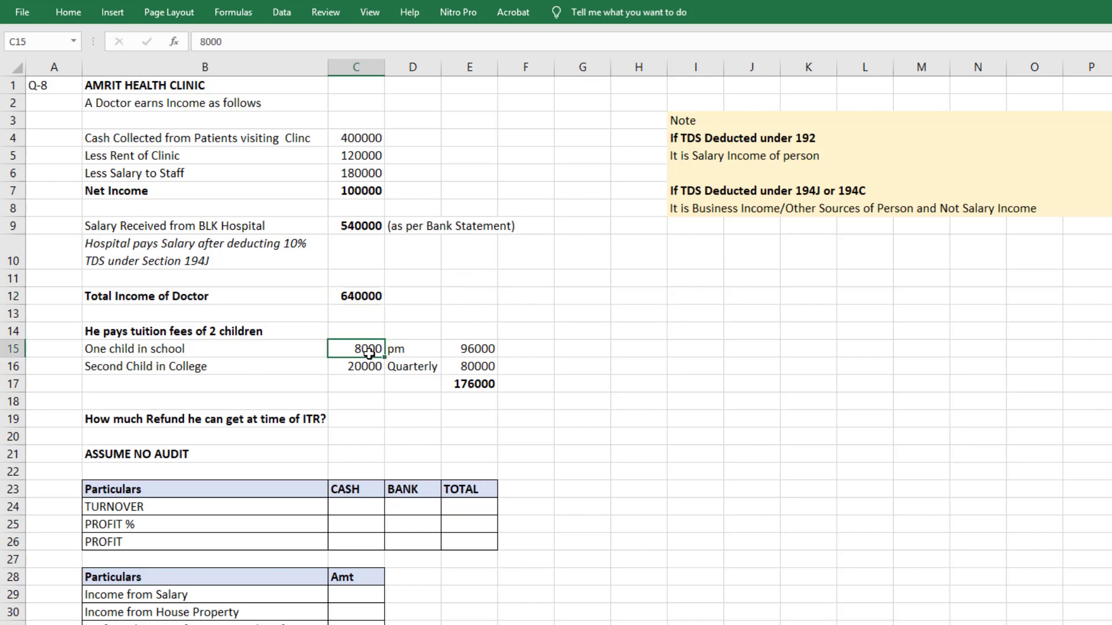
{"action": "left_click", "coordinate": [465, 349]}
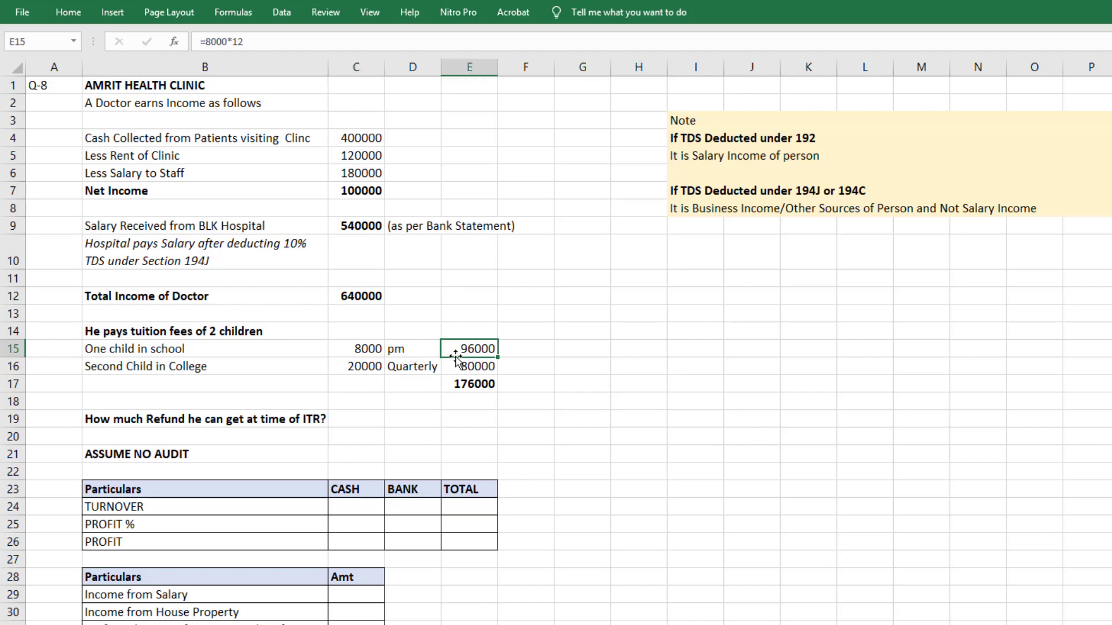
{"action": "left_click", "coordinate": [348, 368]}
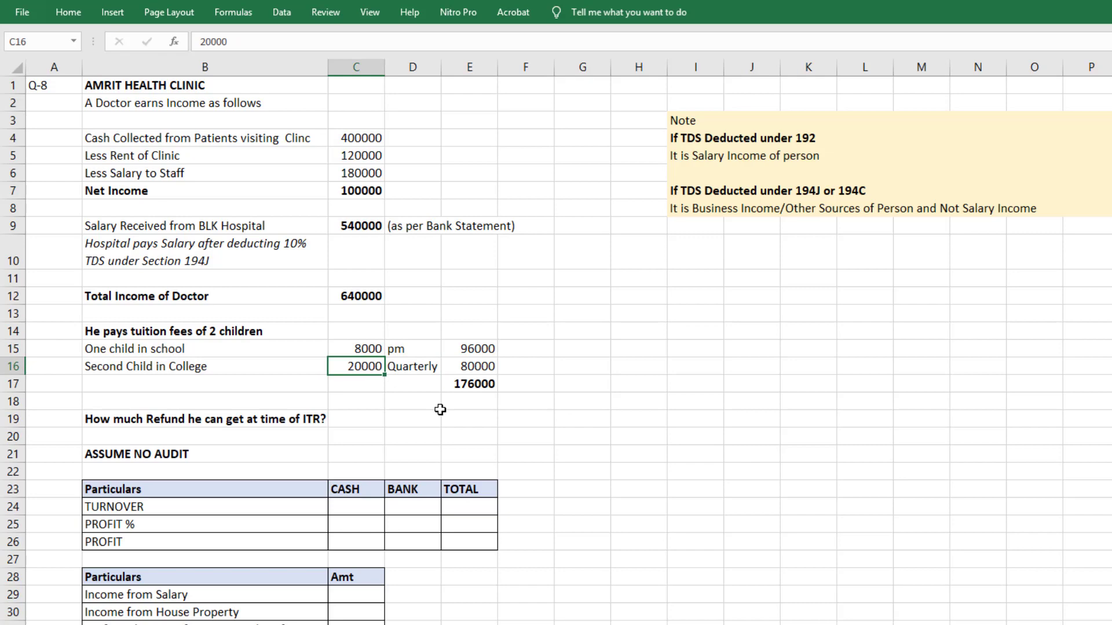
{"action": "left_click", "coordinate": [472, 369]}
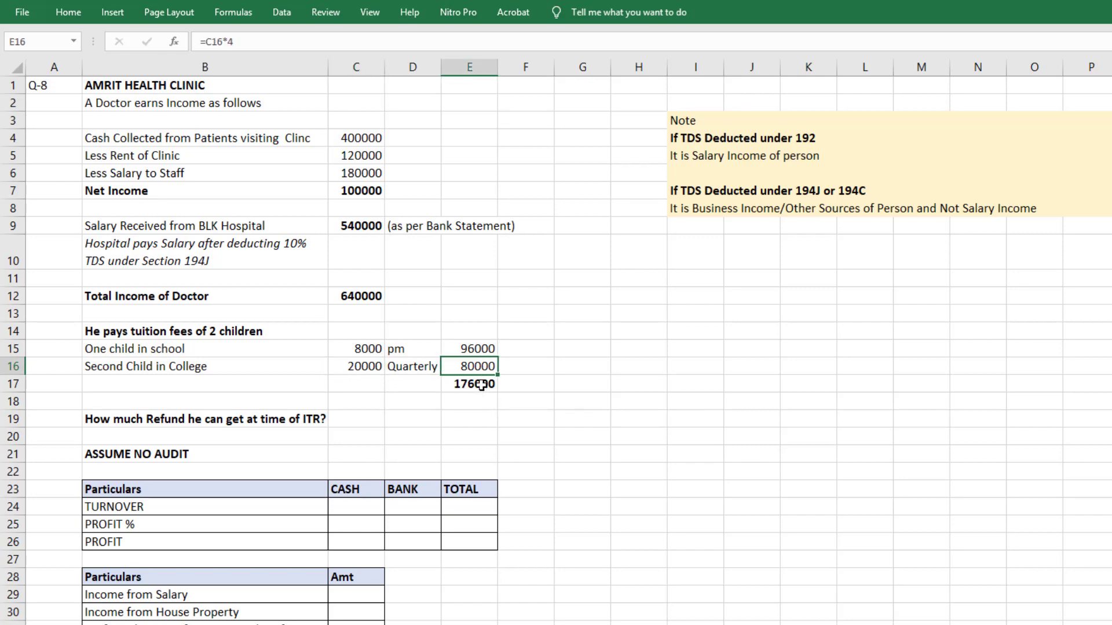
{"action": "left_click", "coordinate": [484, 385]}
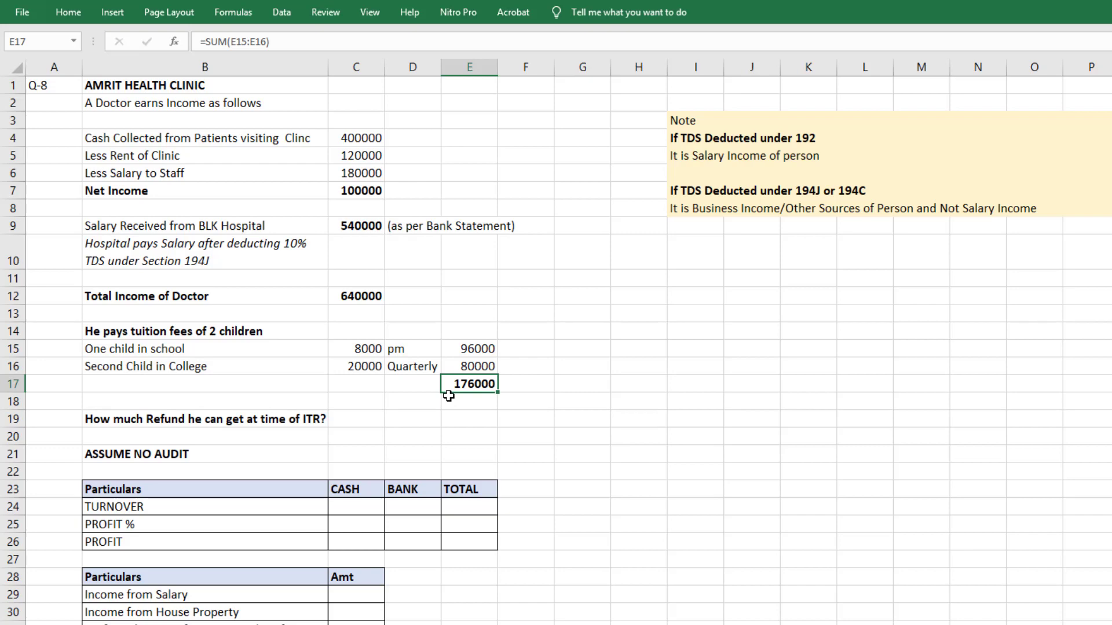
Step: Examine the note on how TDS deducted under section 192 versus 194J or 194C determines the type of income
{"action": "left_click", "coordinate": [718, 142]}
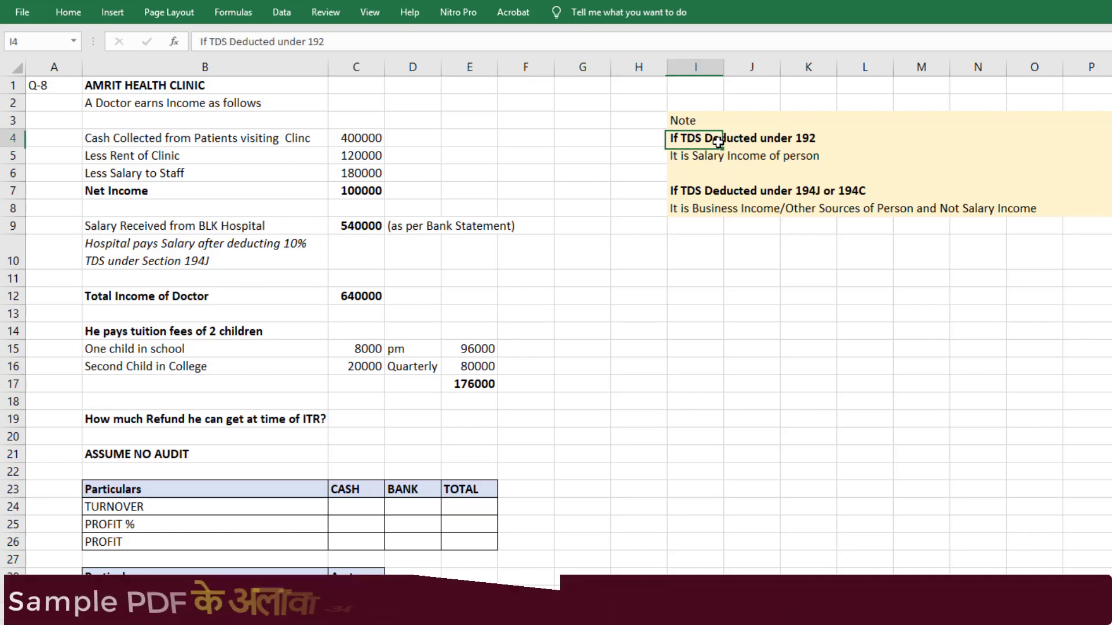
{"action": "left_click", "coordinate": [670, 230]}
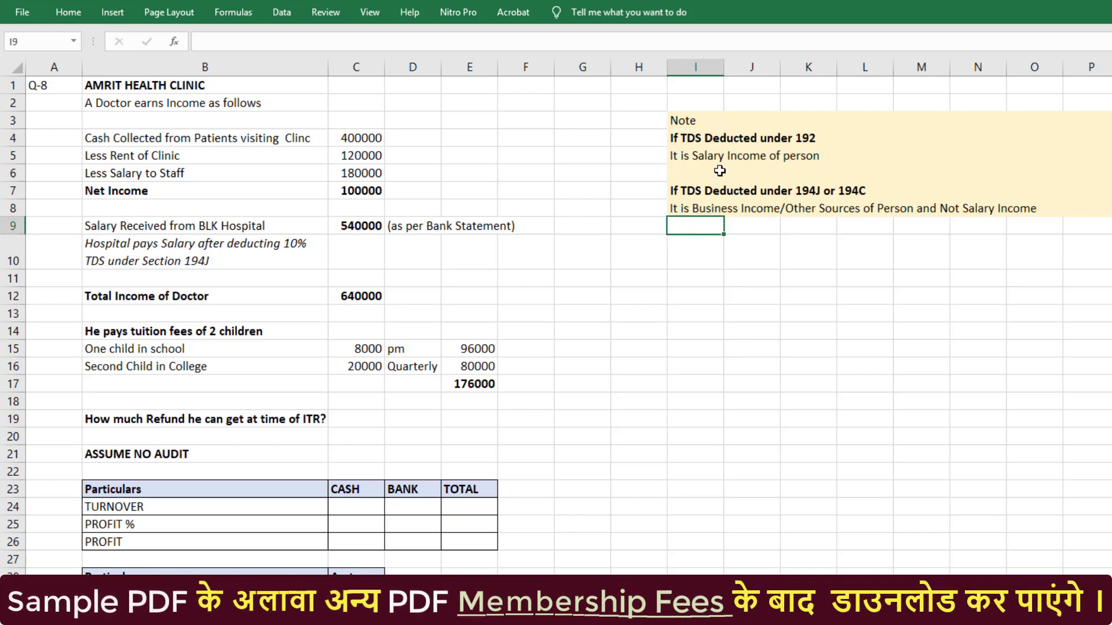
{"action": "left_click", "coordinate": [699, 210]}
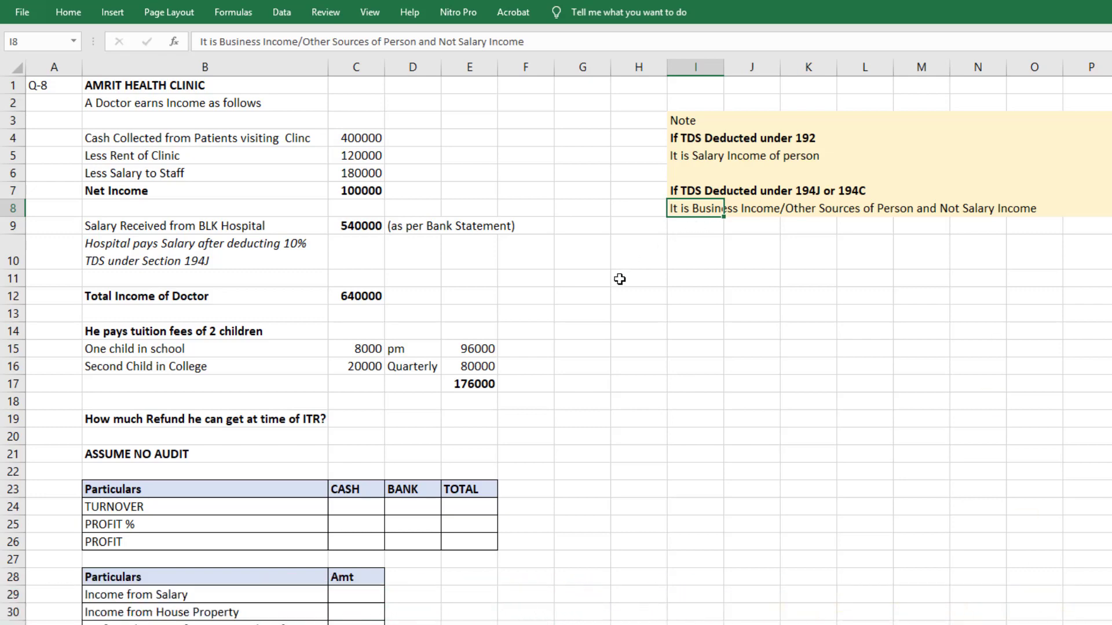
Step: Enter a turnover of 400000 in E24 and a profit percentage of 50% in E25 of the Total column
{"action": "left_click", "coordinate": [466, 507]}
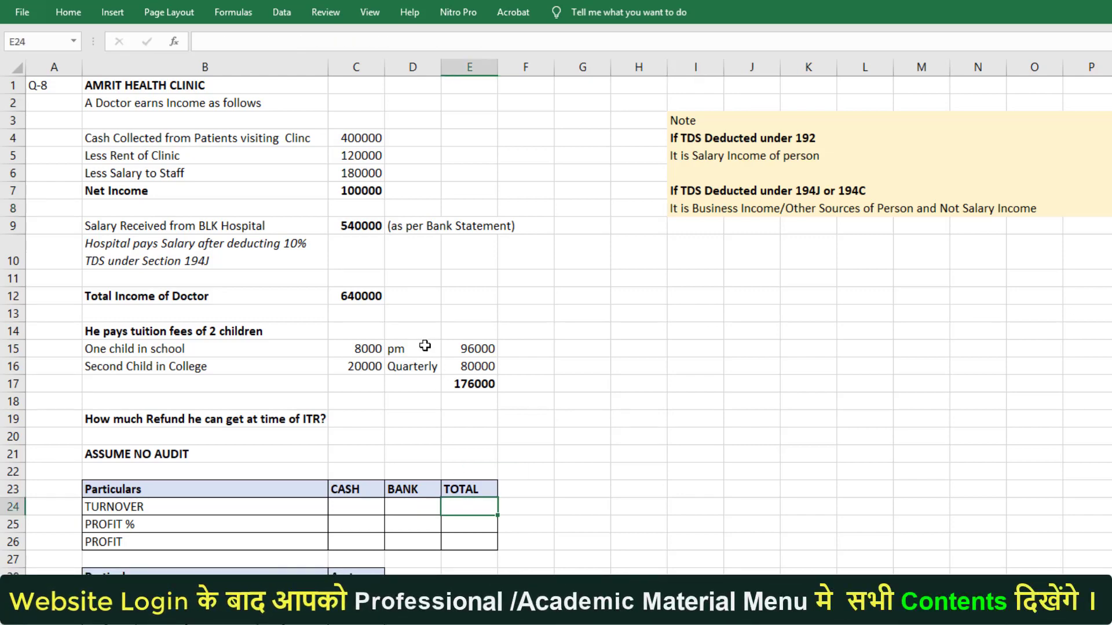
{"action": "type", "text": "400000"}
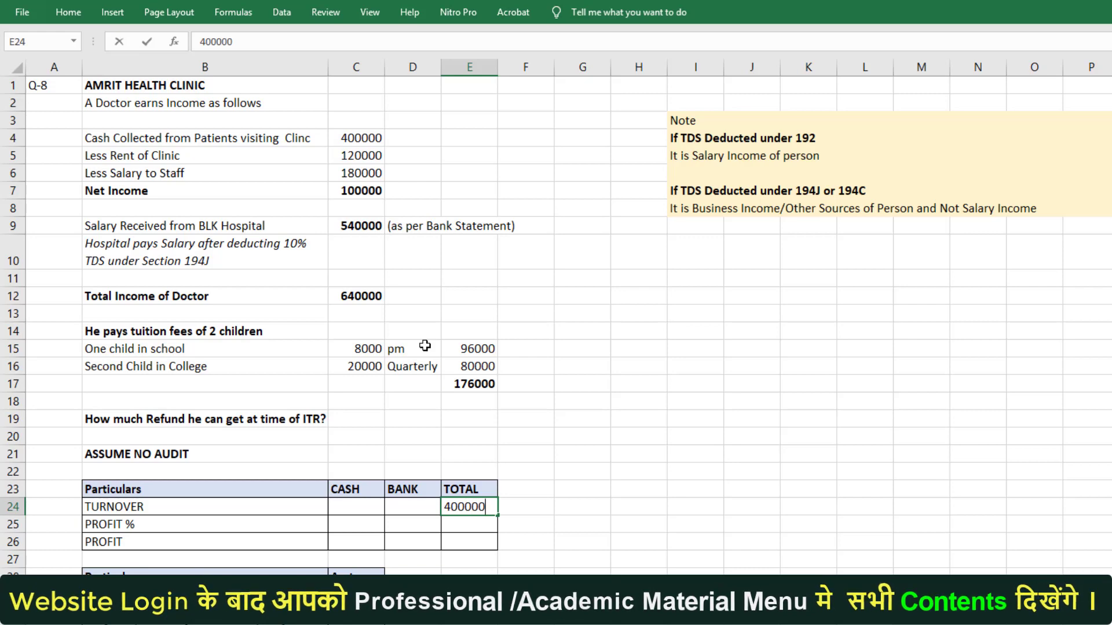
{"action": "key", "text": "Return"}
{"action": "type", "text": "50%"}
{"action": "key", "text": "Return"}
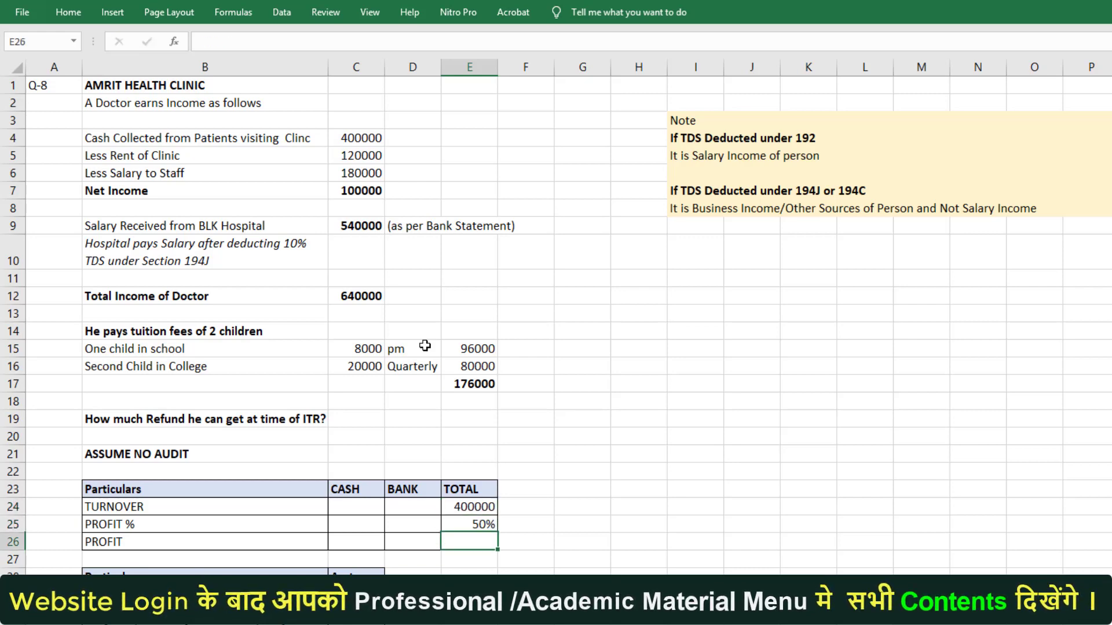
Step: Calculate the Total column's Profit in E26 with =E24*E25
{"action": "type", "text": "="}
{"action": "key", "text": "Up"}
{"action": "key", "text": "Up"}
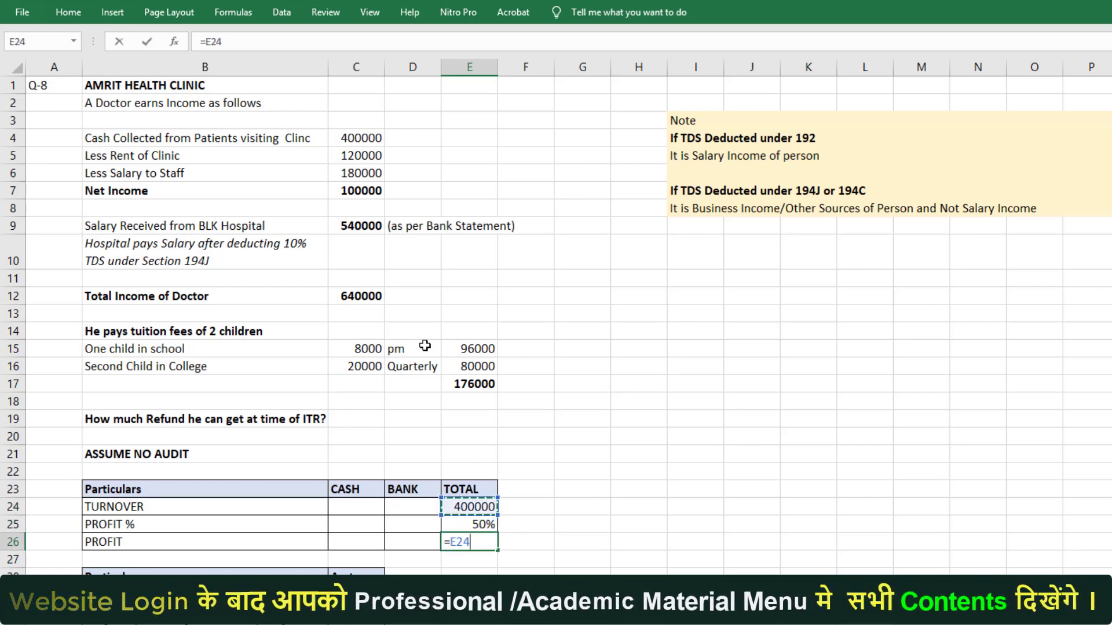
{"action": "type", "text": "*"}
{"action": "key", "text": "Up"}
{"action": "key", "text": "Return"}
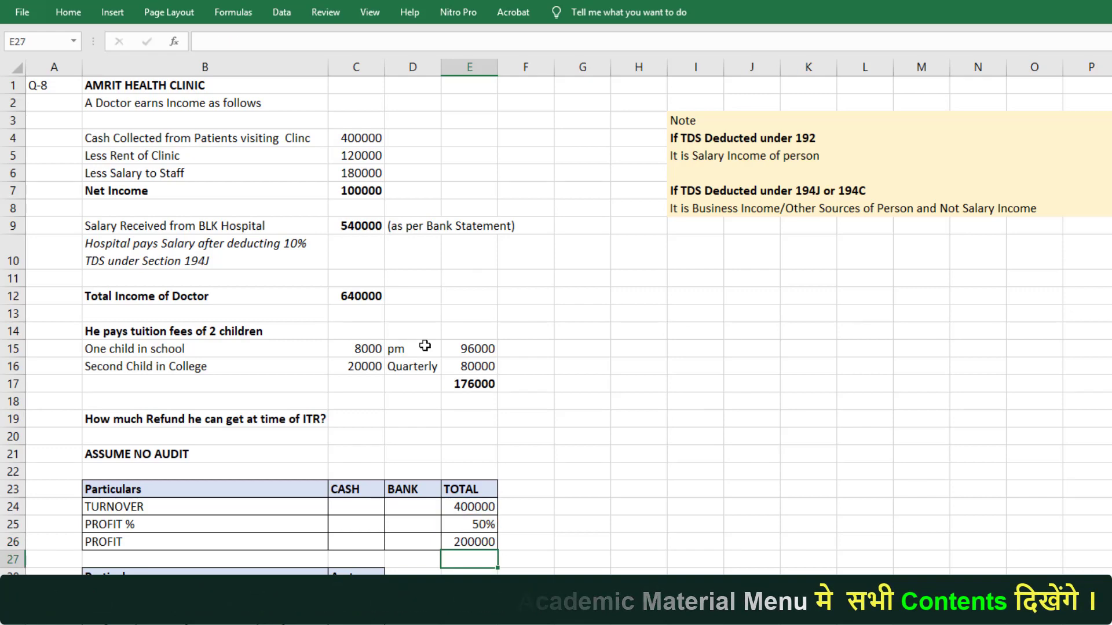
Step: Enter 540000 as Income from Salary in C29 of the income computation table
{"action": "scroll", "coordinate": [425, 345], "scroll_direction": "down", "scroll_amount": 4}
{"action": "left_click", "coordinate": [374, 366]}
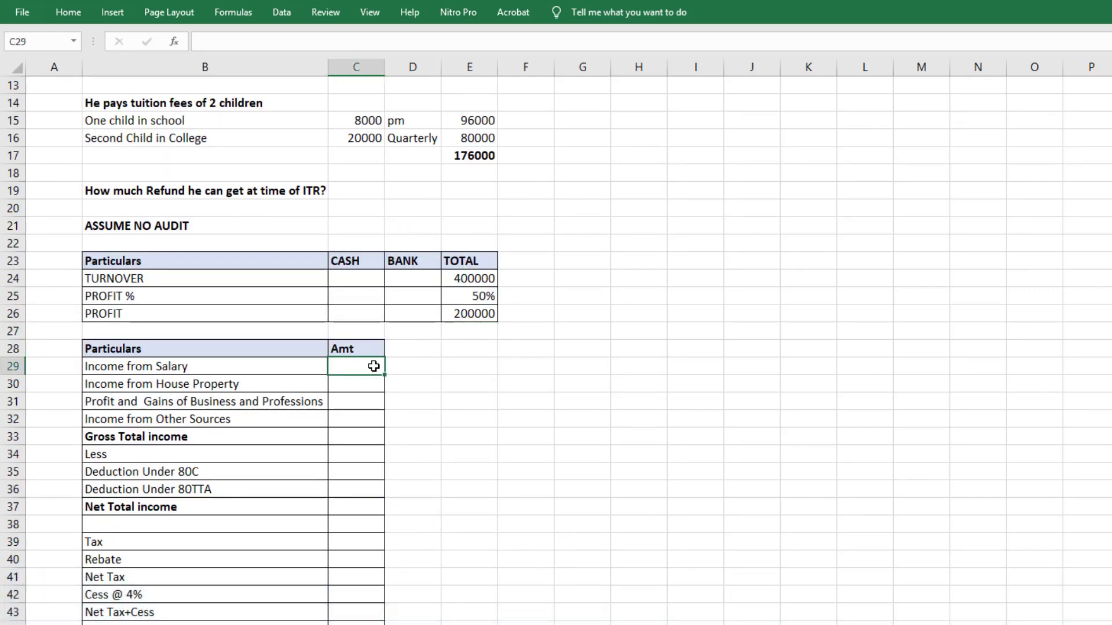
{"action": "type", "text": "540000"}
{"action": "key", "text": "Return"}
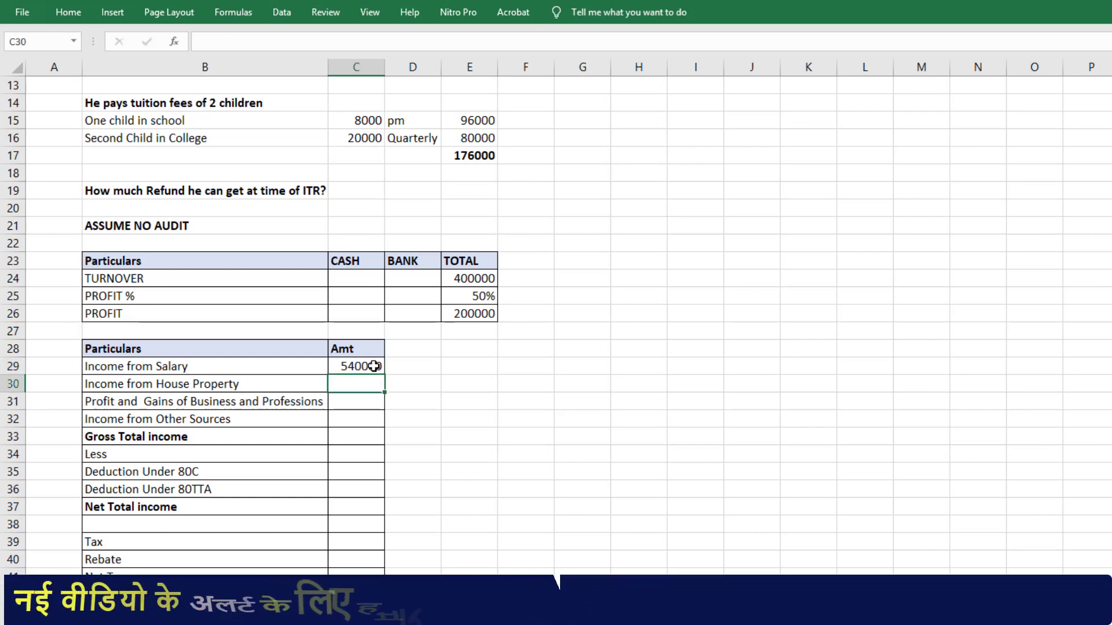
Step: Link Profit and Gains of Business and Professions in C31 to the calculated profit in E26
{"action": "key", "text": "Return"}
{"action": "type", "text": "="}
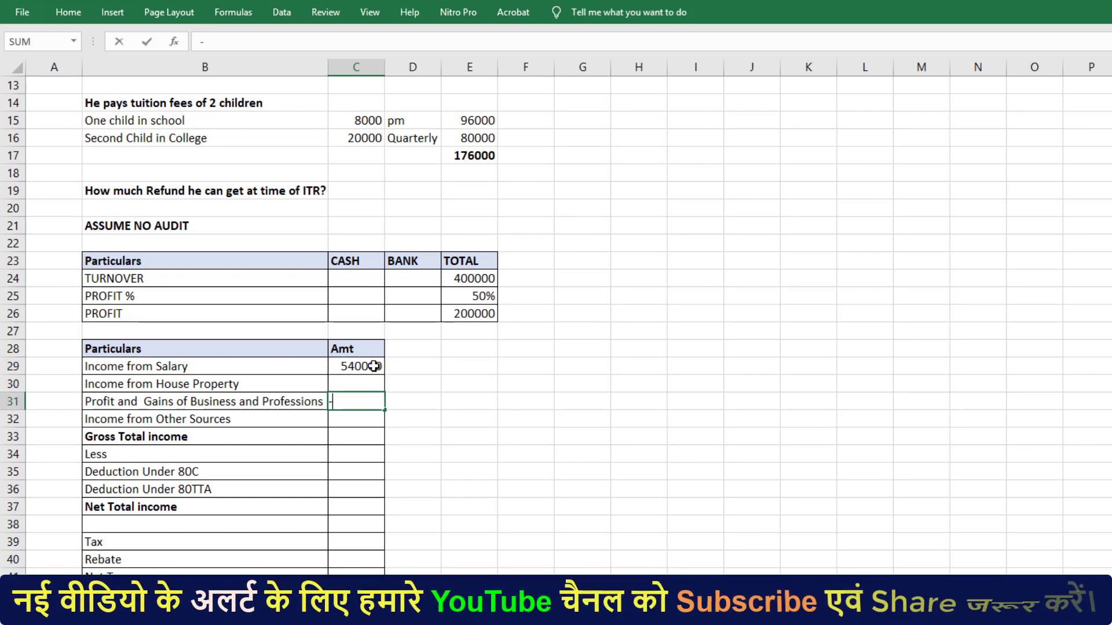
{"action": "key", "text": "BackSpace"}
{"action": "type", "text": "="}
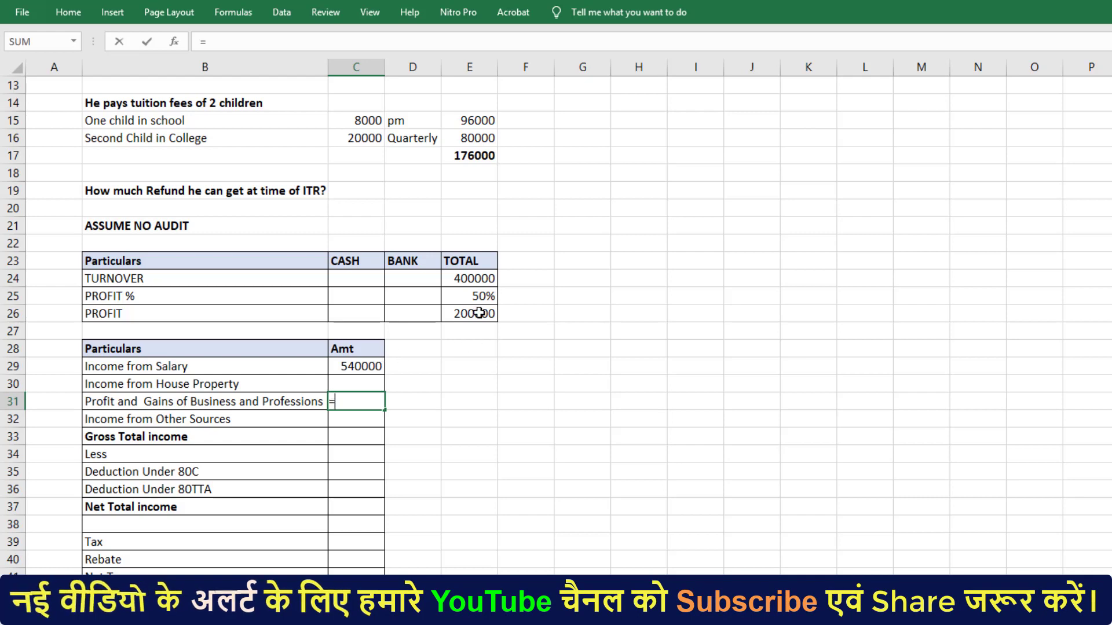
{"action": "left_click", "coordinate": [480, 313]}
{"action": "key", "text": "Return"}
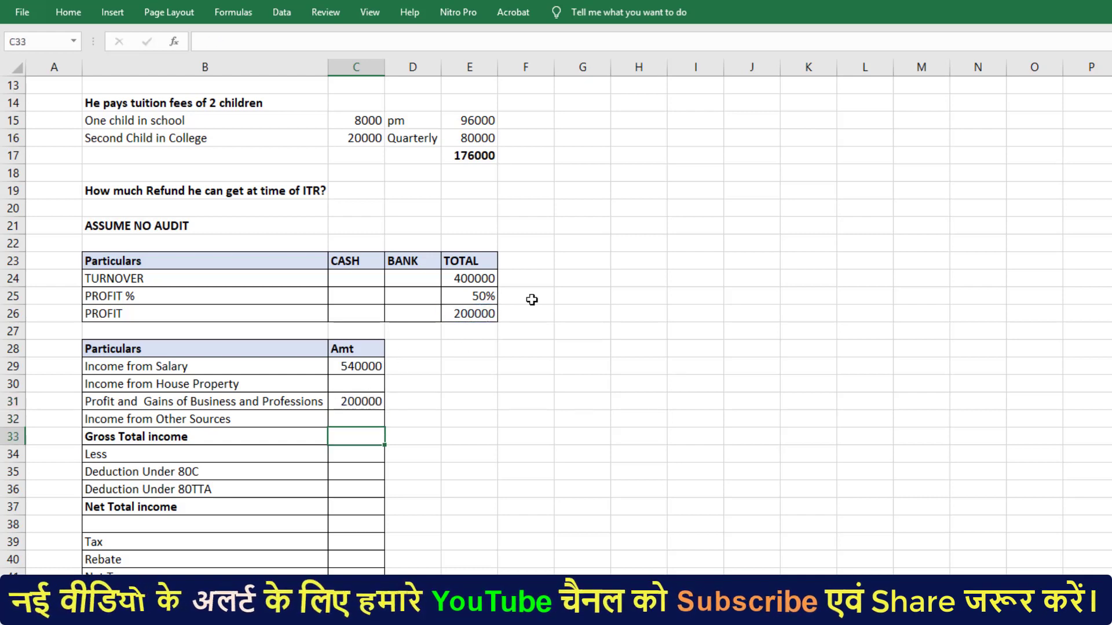
Step: Calculate Gross Total income in C33 by summing the income heads in C29 to C32
{"action": "key", "text": "Down"}
{"action": "type", "text": "=SUM("}
{"action": "key", "text": "Up"}
{"action": "key", "text": "Up"}
{"action": "key", "text": "Up"}
{"action": "key", "text": "Up"}
{"action": "key", "text": "shift+Down"}
{"action": "key", "text": "shift+Down"}
{"action": "key", "text": "shift+Down"}
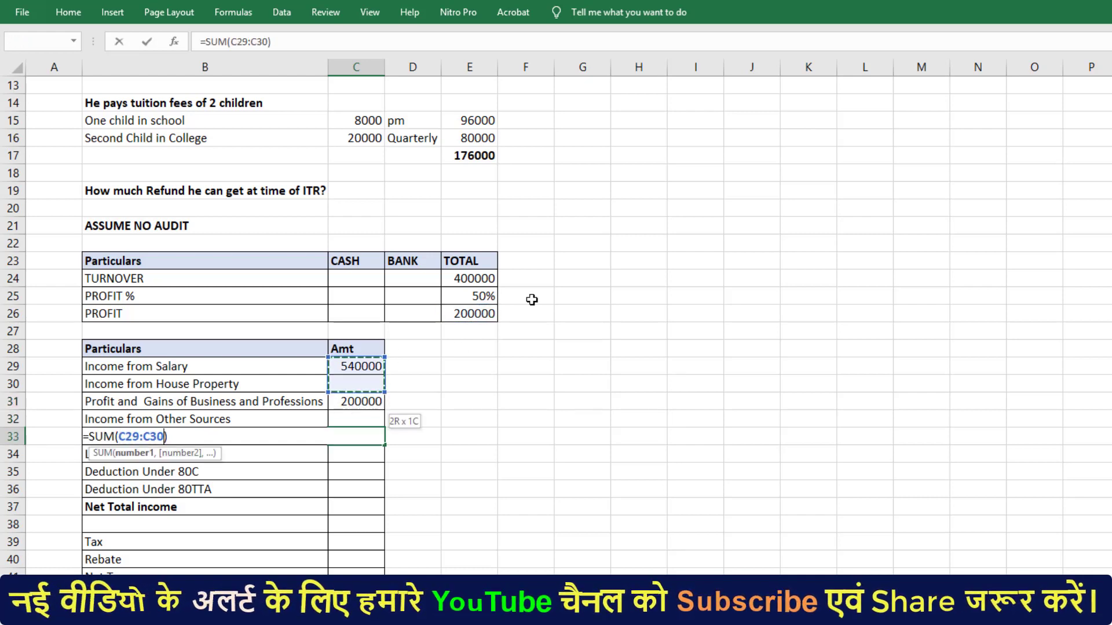
{"action": "key", "text": "Return"}
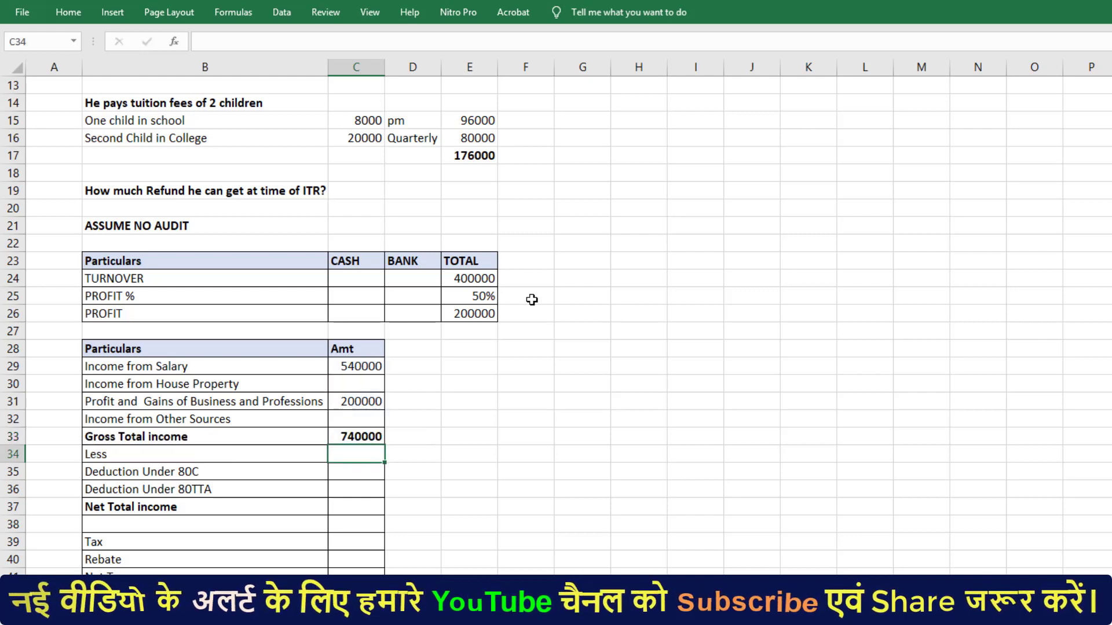
Step: Enter 150000 as the Deduction Under 80C in C35
{"action": "key", "text": "Down"}
{"action": "type", "text": "1"}
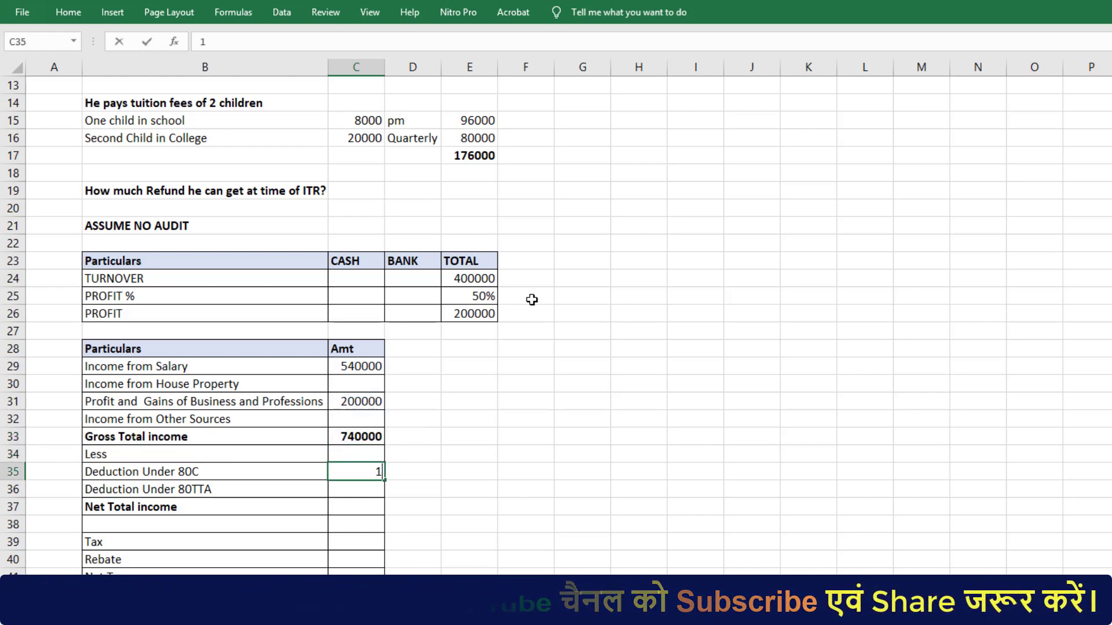
{"action": "type", "text": "50000"}
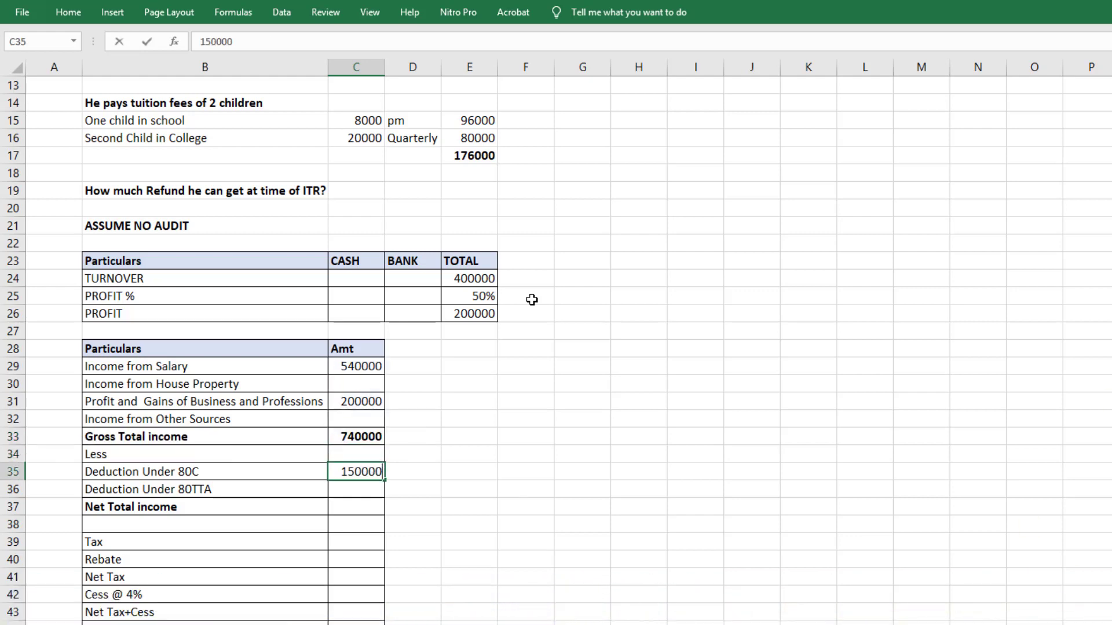
{"action": "key", "text": "Return"}
{"action": "key", "text": "Down"}
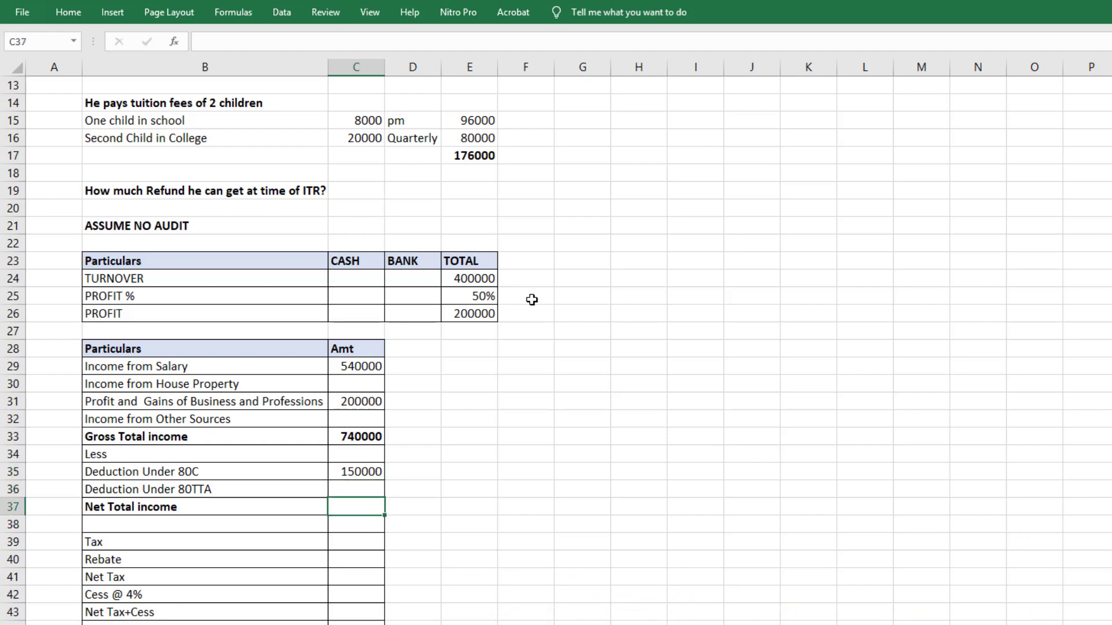
Step: Calculate Net Total income in C37 with =C33-C35-C36
{"action": "type", "text": "="}
{"action": "key", "text": "Up"}
{"action": "key", "text": "Up"}
{"action": "key", "text": "Up"}
{"action": "key", "text": "Up"}
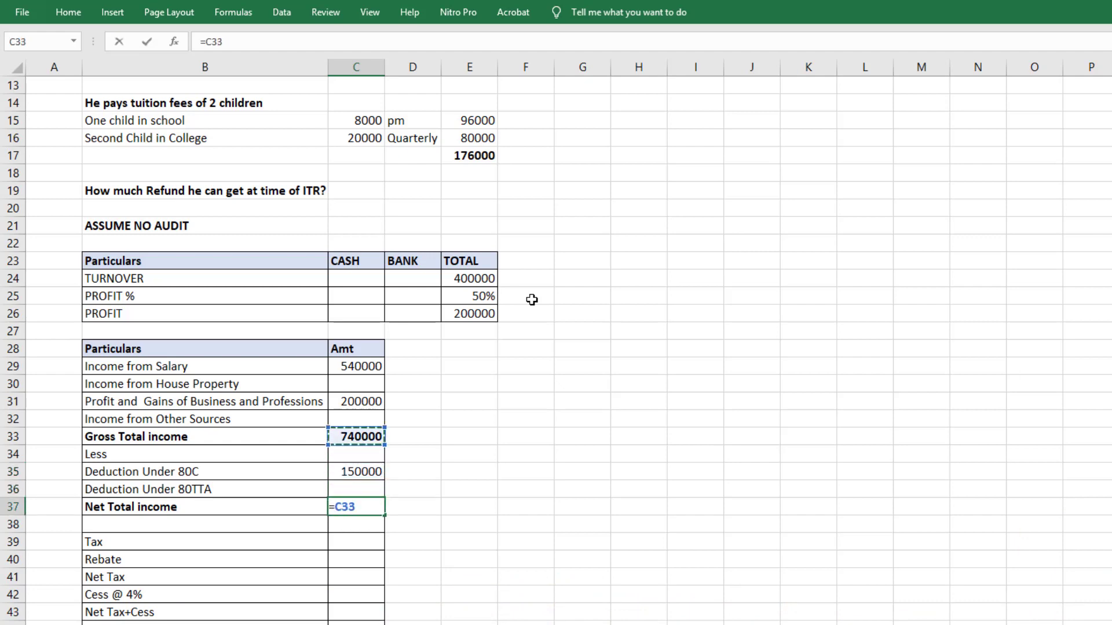
{"action": "type", "text": "-"}
{"action": "key", "text": "Up"}
{"action": "key", "text": "Up"}
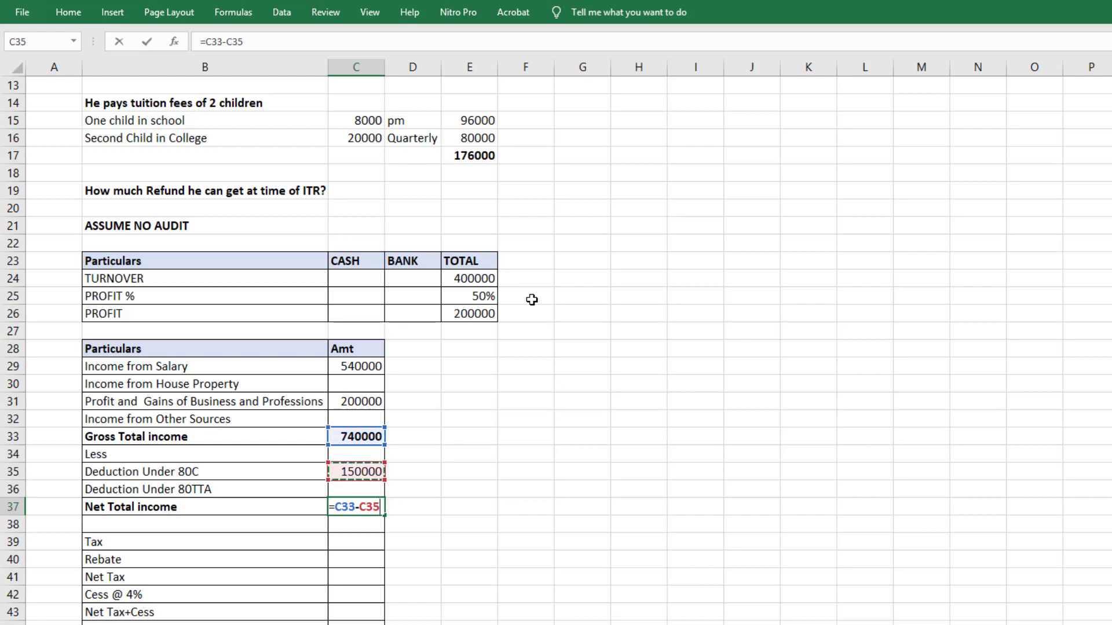
{"action": "type", "text": "-"}
{"action": "key", "text": "Up"}
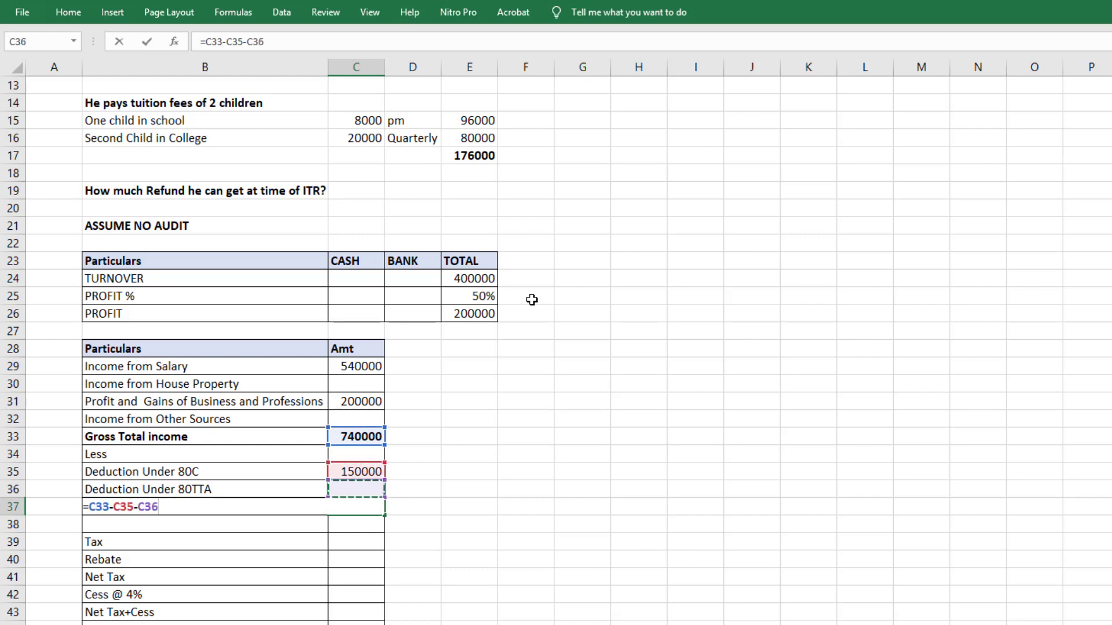
{"action": "key", "text": "Return"}
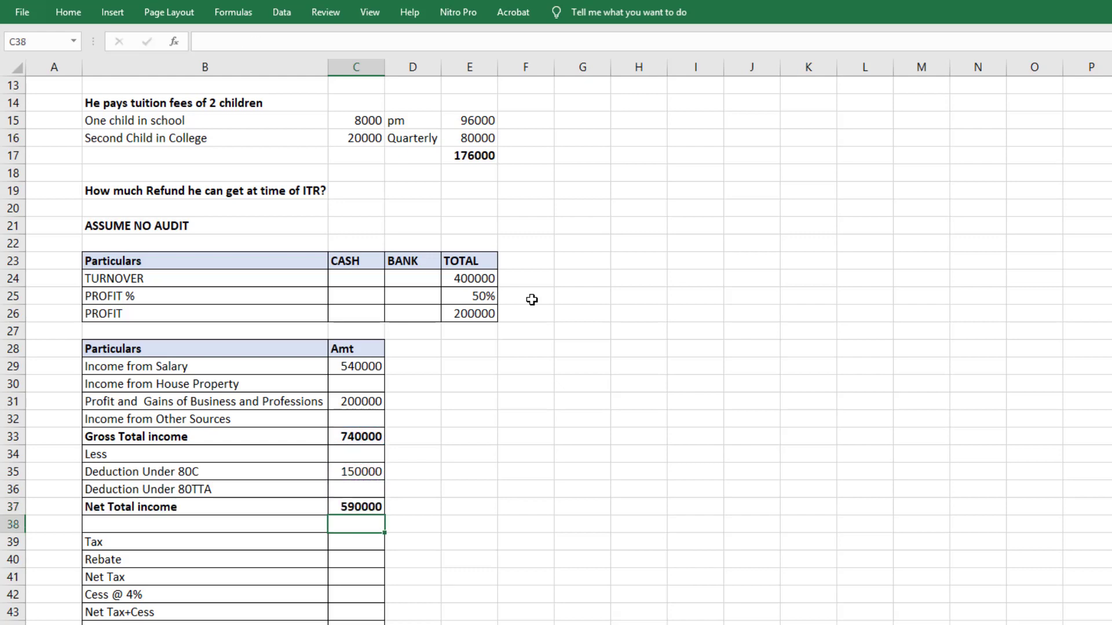
{"action": "left_click", "coordinate": [373, 505]}
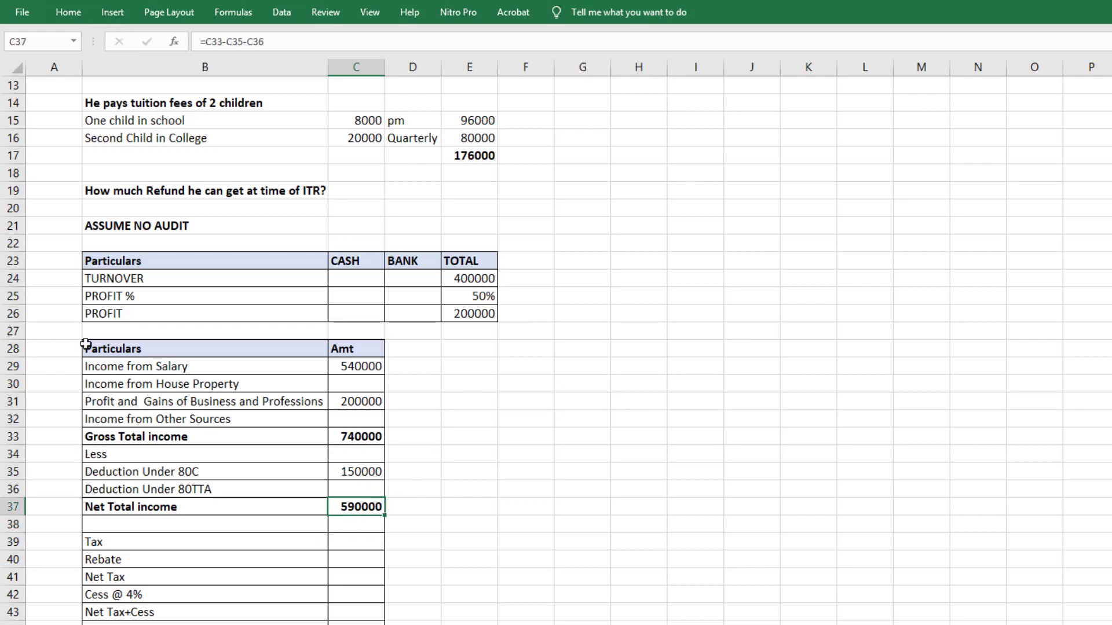
Step: Copy the slab tax formula from I29 on the Q7 sheet into the Tax cell C39 on the Q8. sheet
{"action": "key", "text": "ctrl+Page_Up"}
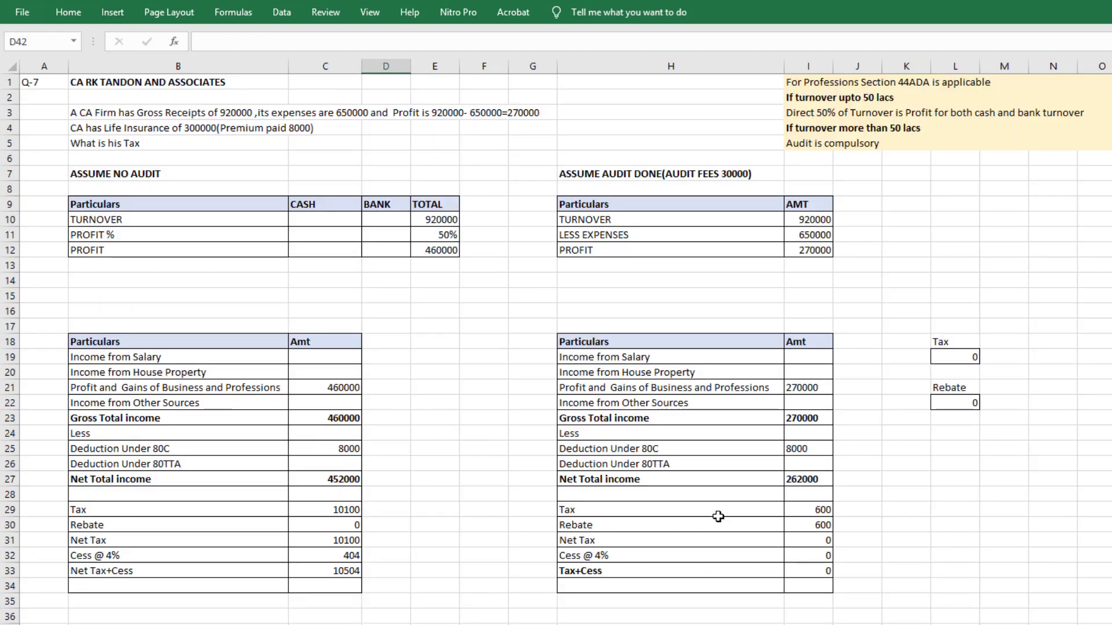
{"action": "left_click", "coordinate": [825, 513]}
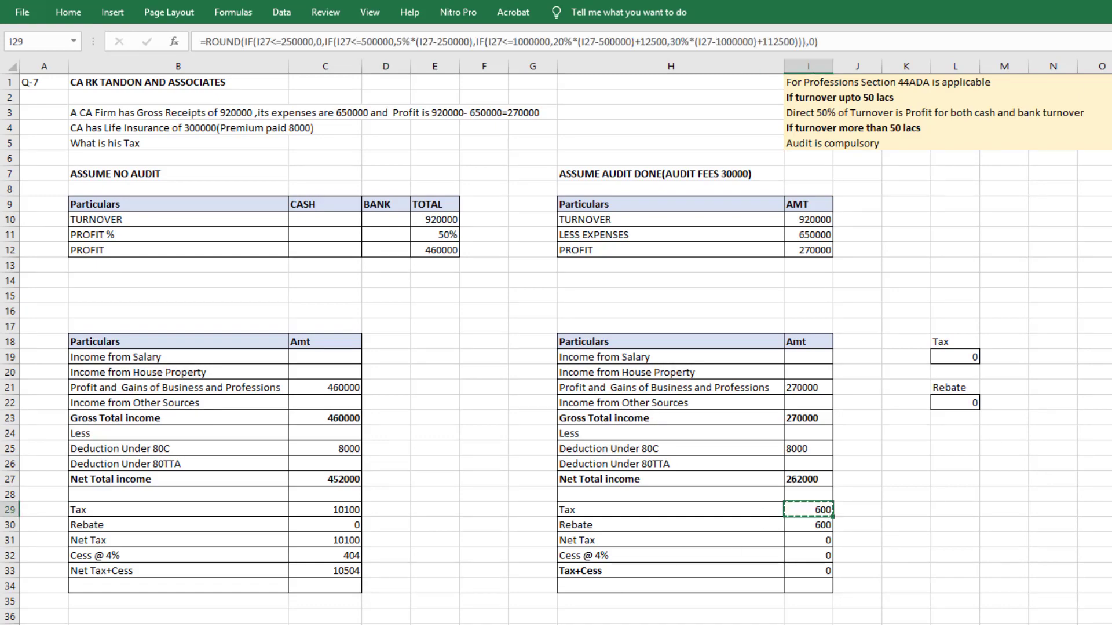
{"action": "key", "text": "ctrl+Page_Down"}
{"action": "left_click", "coordinate": [357, 542]}
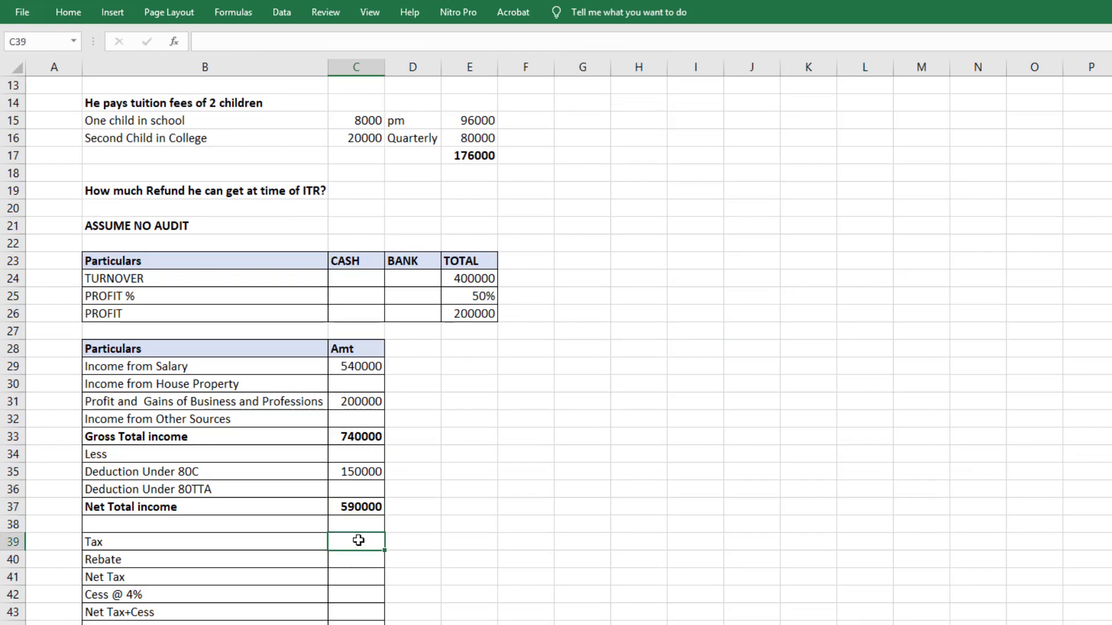
{"action": "type", "text": "=ROUND(IF(C37<=250000,0,IF(C37<=500000,5%*(C37-250000),IF(C37<=1000000,20%*(C37-500000)+12500,30%*(C37-1000000)+112500))),0)"}
{"action": "left_click", "coordinate": [469, 487]}
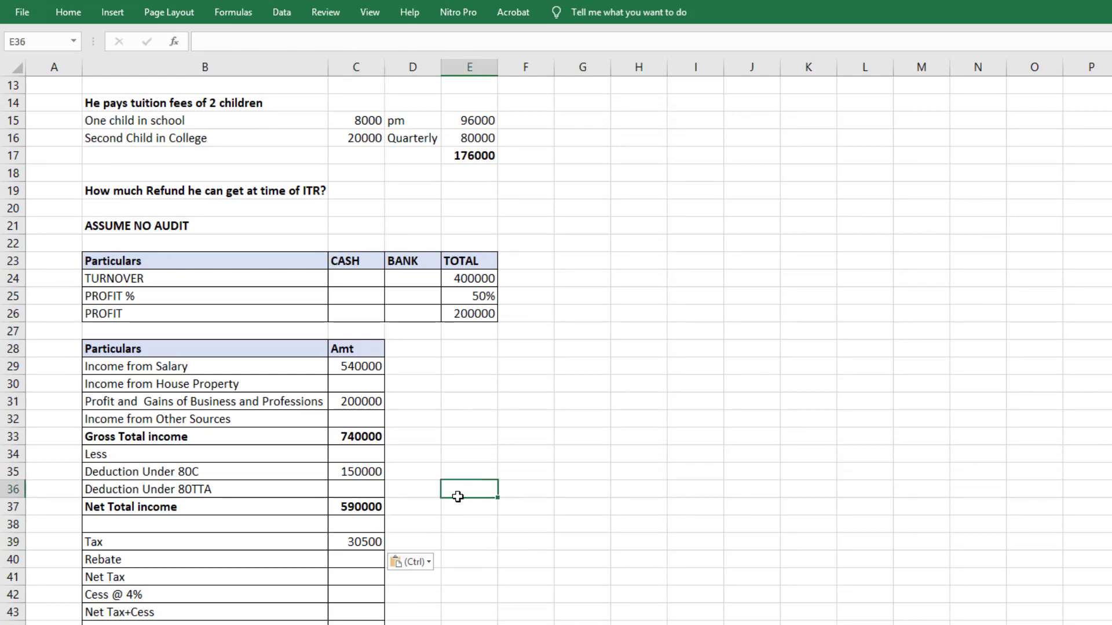
Step: Set the Rebate in C40 to 0 and calculate Net Tax in C41 with =C39-C40
{"action": "left_click", "coordinate": [350, 558]}
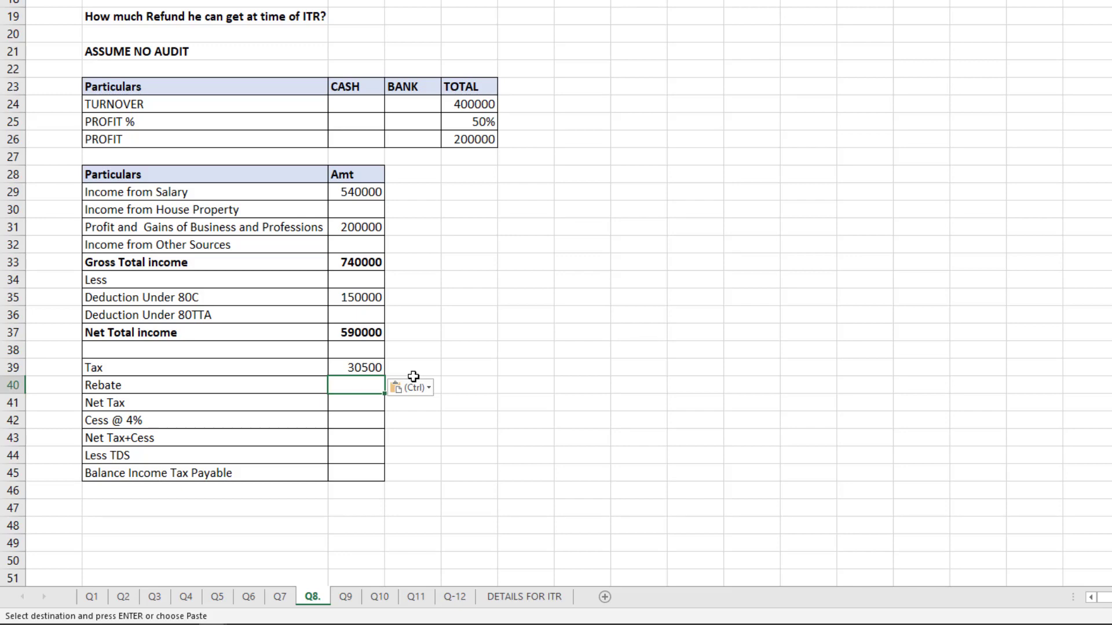
{"action": "type", "text": "0"}
{"action": "key", "text": "Return"}
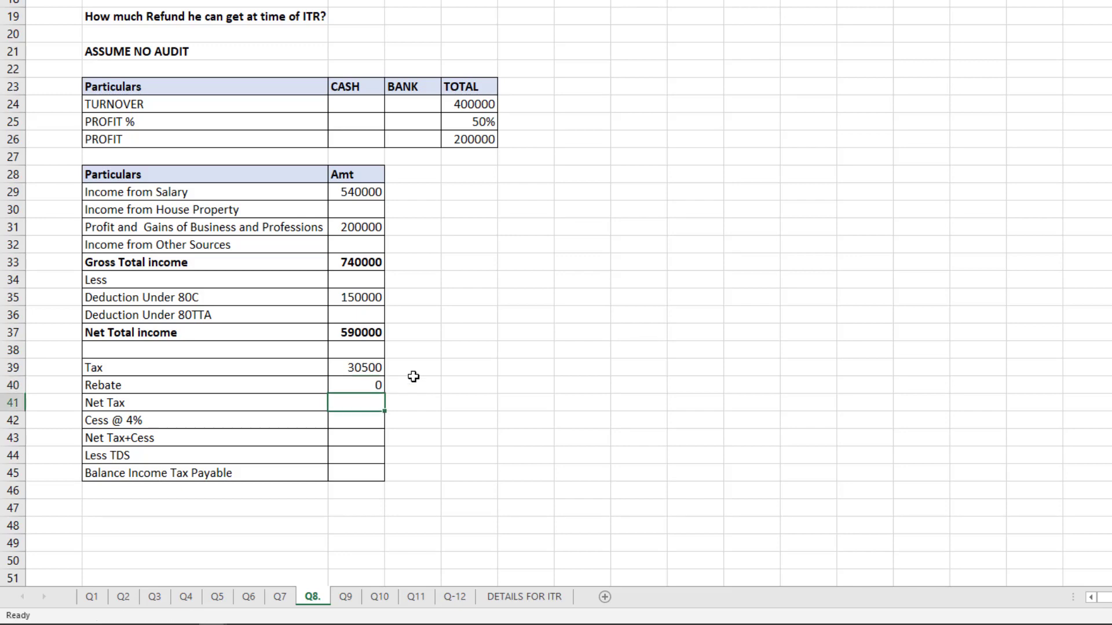
{"action": "type", "text": "="}
{"action": "key", "text": "Up"}
{"action": "key", "text": "Up"}
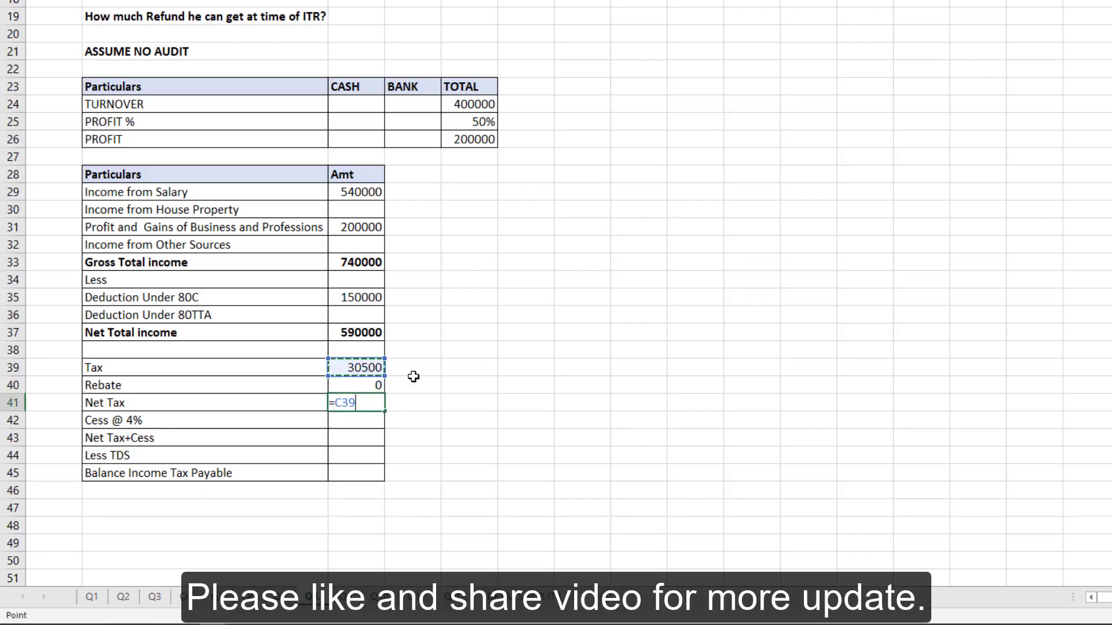
{"action": "type", "text": "-"}
{"action": "key", "text": "Up"}
{"action": "key", "text": "Return"}
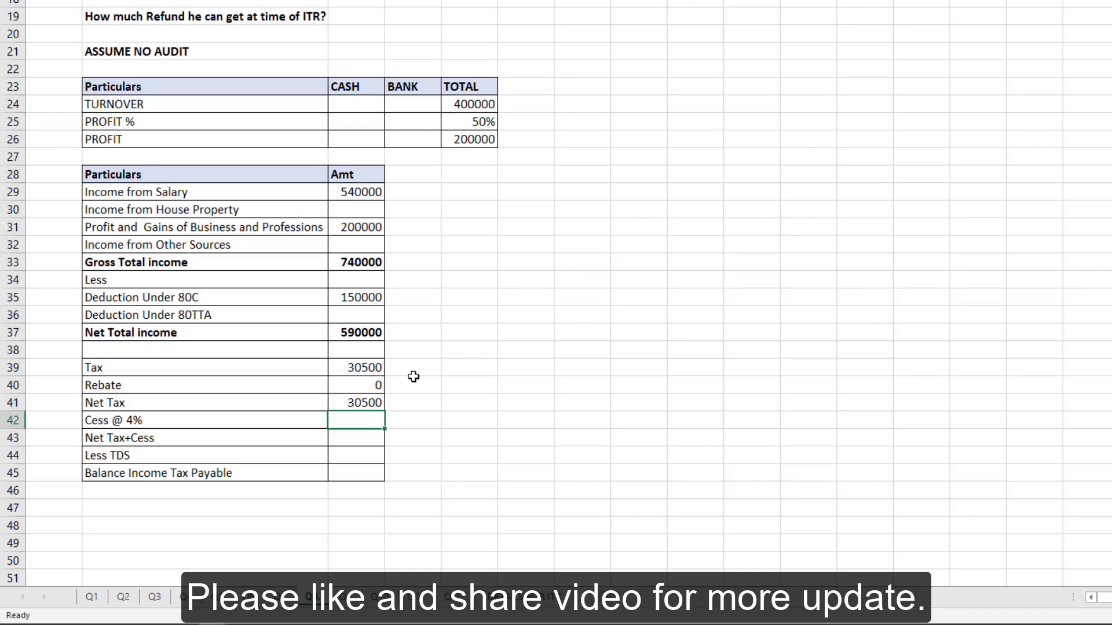
Step: Calculate the cess in C42 as 4% of the Net Tax in C41
{"action": "type", "text": "="}
{"action": "key", "text": "Up"}
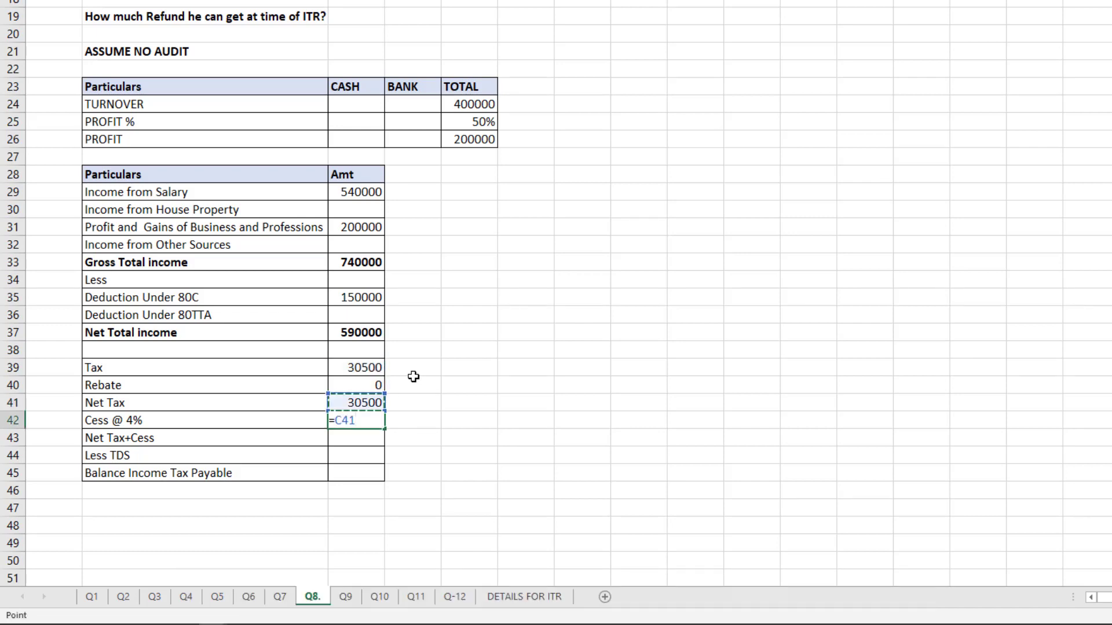
{"action": "type", "text": "*"}
{"action": "key", "text": "Return"}
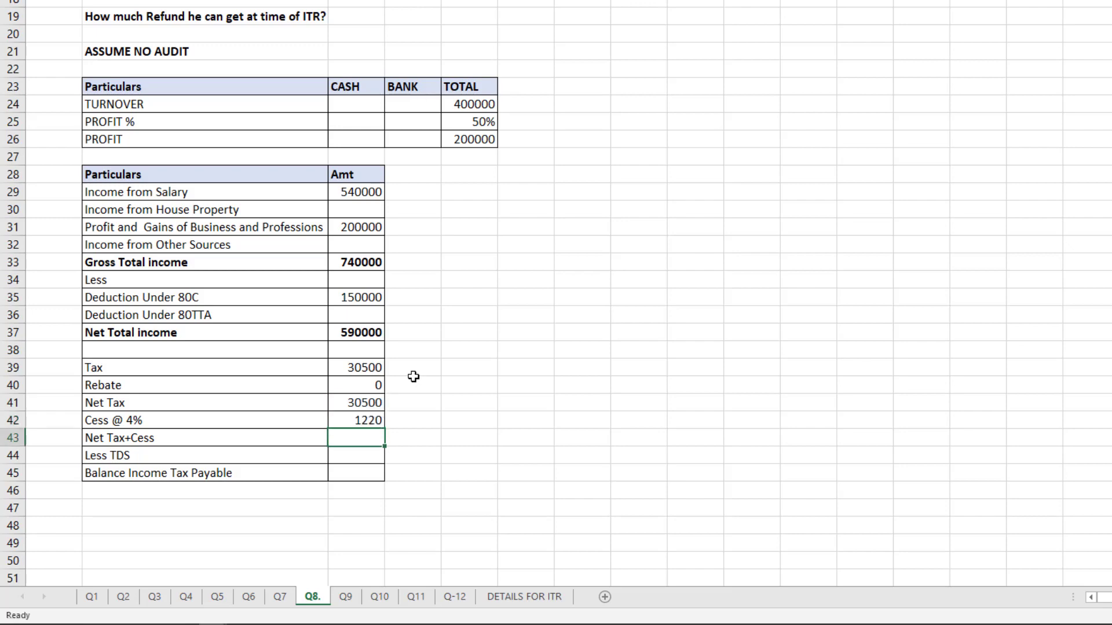
Step: Calculate Net Tax+Cess in C43 by summing C41 and C42
{"action": "key", "text": "alt+="}
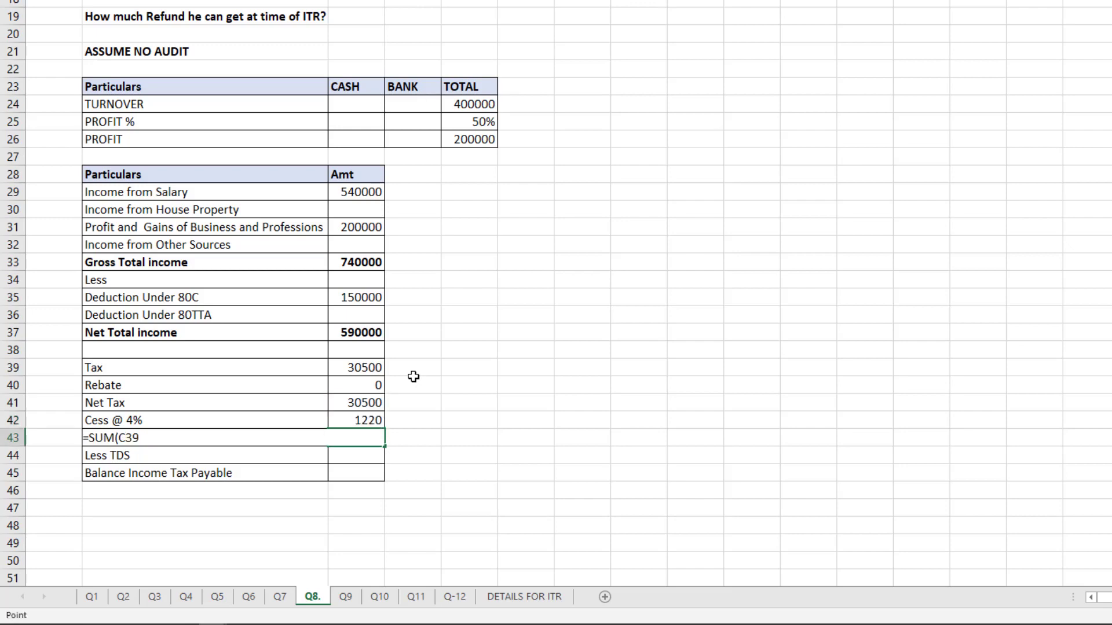
{"action": "key", "text": "Down"}
{"action": "key", "text": "Down"}
{"action": "key", "text": "shift+Down"}
{"action": "key", "text": "Return"}
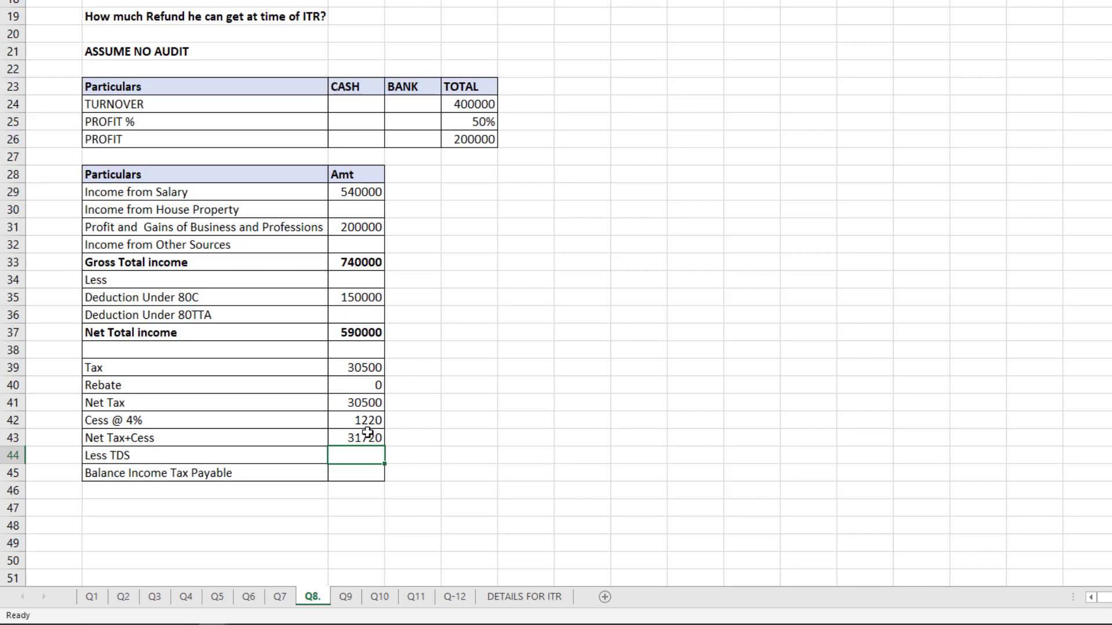
Step: Check the hospital salary's 10% TDS note under Section 194J and enter 54000 as Less TDS in C44
{"action": "scroll", "coordinate": [424, 283], "scroll_direction": "up", "scroll_amount": 4}
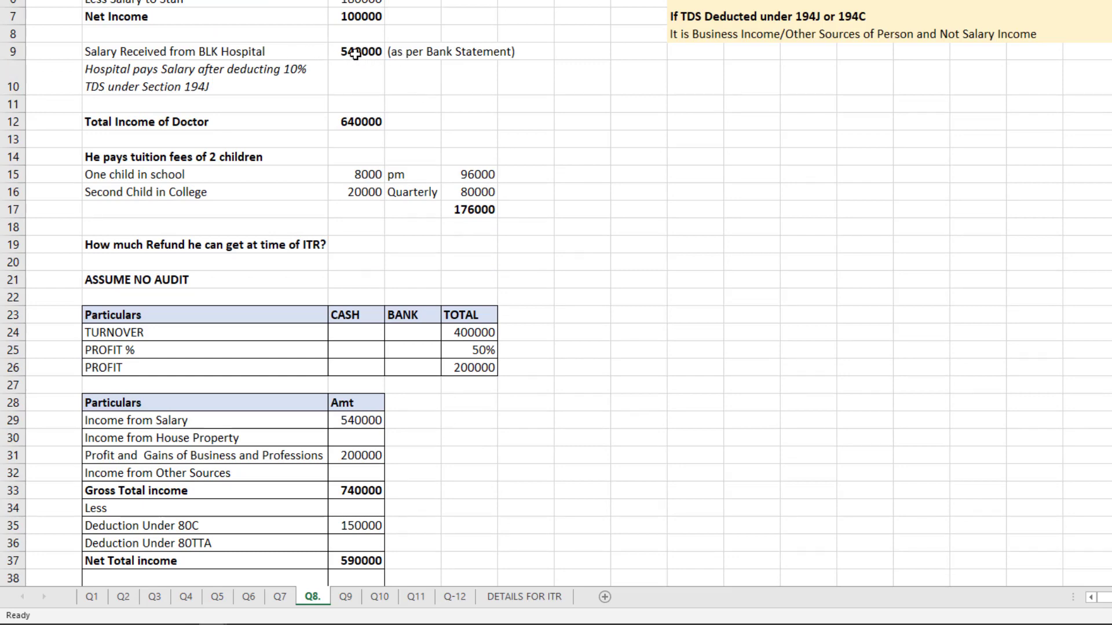
{"action": "left_click", "coordinate": [221, 80]}
{"action": "scroll", "coordinate": [301, 104], "scroll_direction": "down", "scroll_amount": 4}
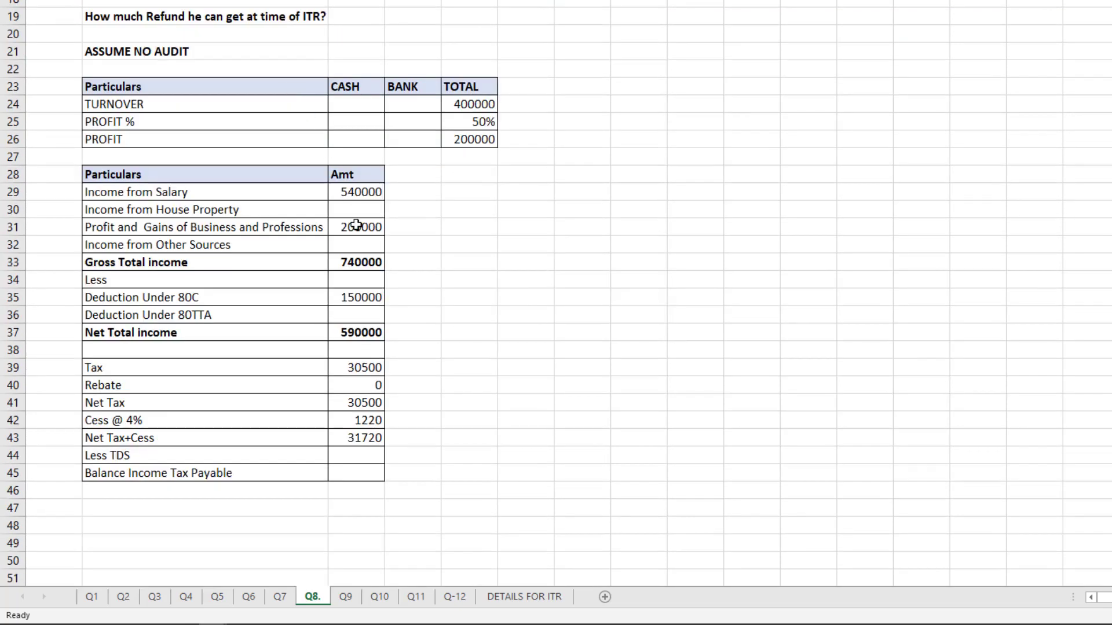
{"action": "left_click", "coordinate": [346, 455]}
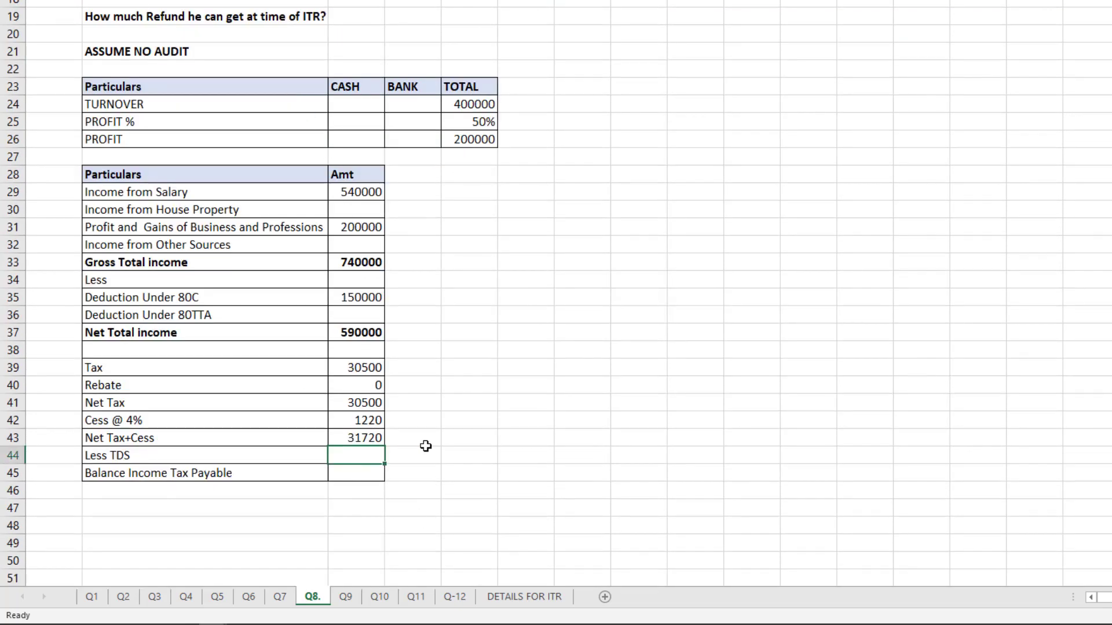
{"action": "type", "text": "54000"}
{"action": "key", "text": "Return"}
Step: Calculate Balance Income Tax Payable in C45 by subtracting the TDS in C44 from Net Tax+Cess in C43
{"action": "type", "text": "="}
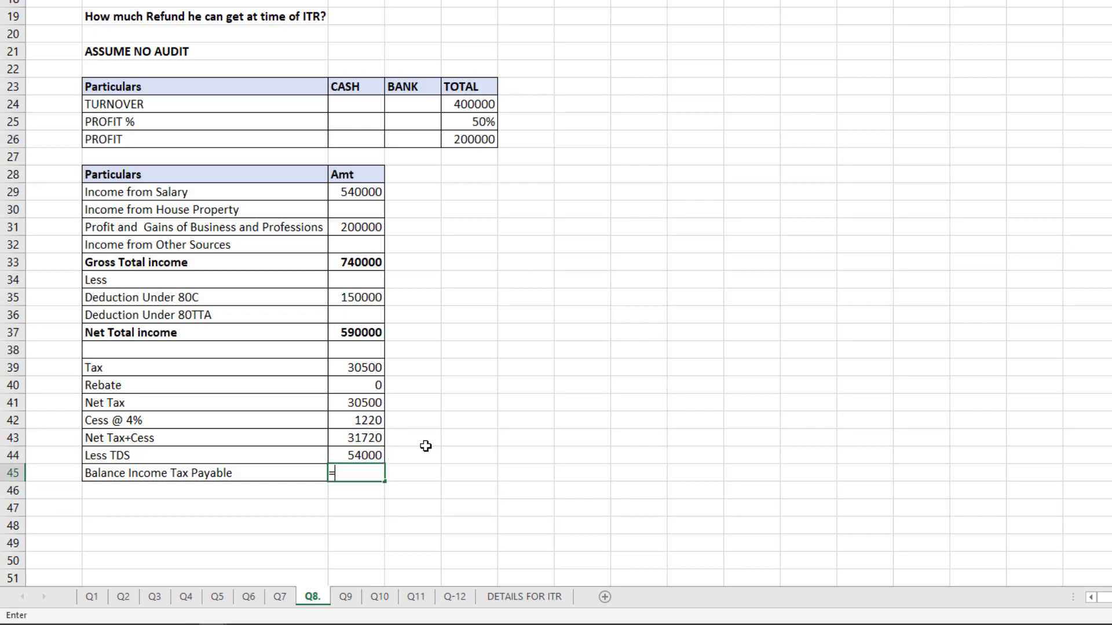
{"action": "key", "text": "Up"}
{"action": "key", "text": "Up"}
{"action": "type", "text": "-"}
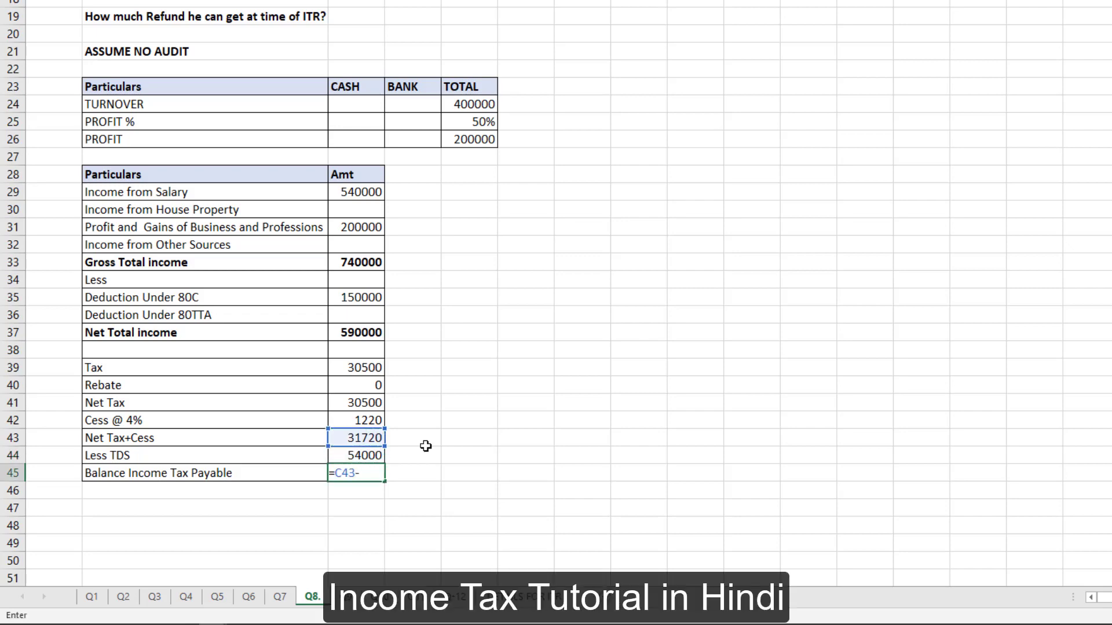
{"action": "key", "text": "Up"}
{"action": "key", "text": "Return"}
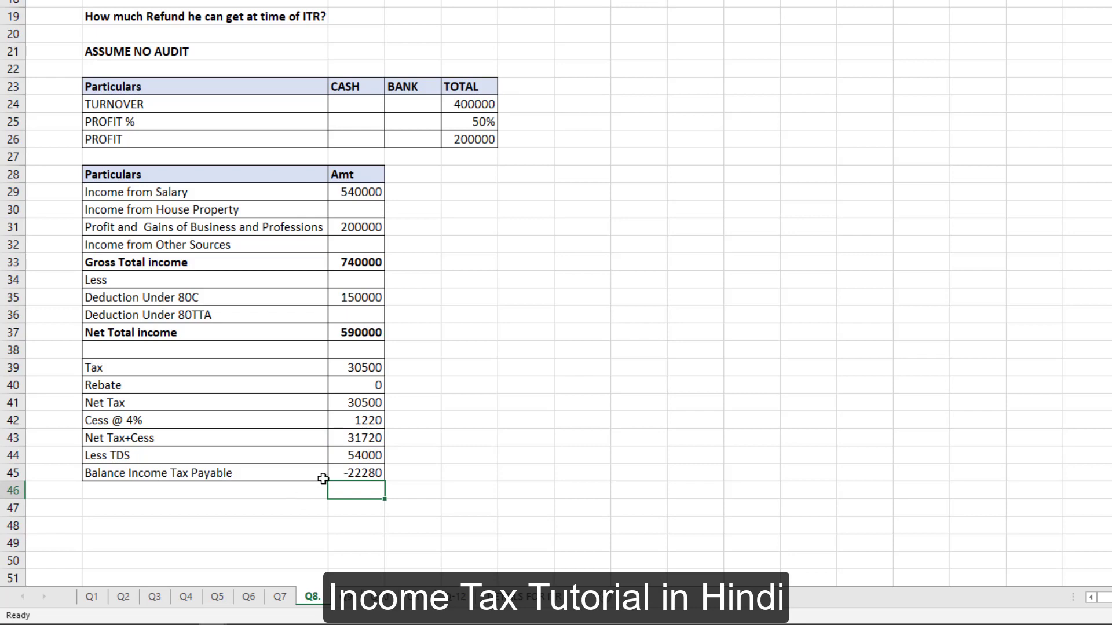
{"action": "left_click", "coordinate": [373, 473]}
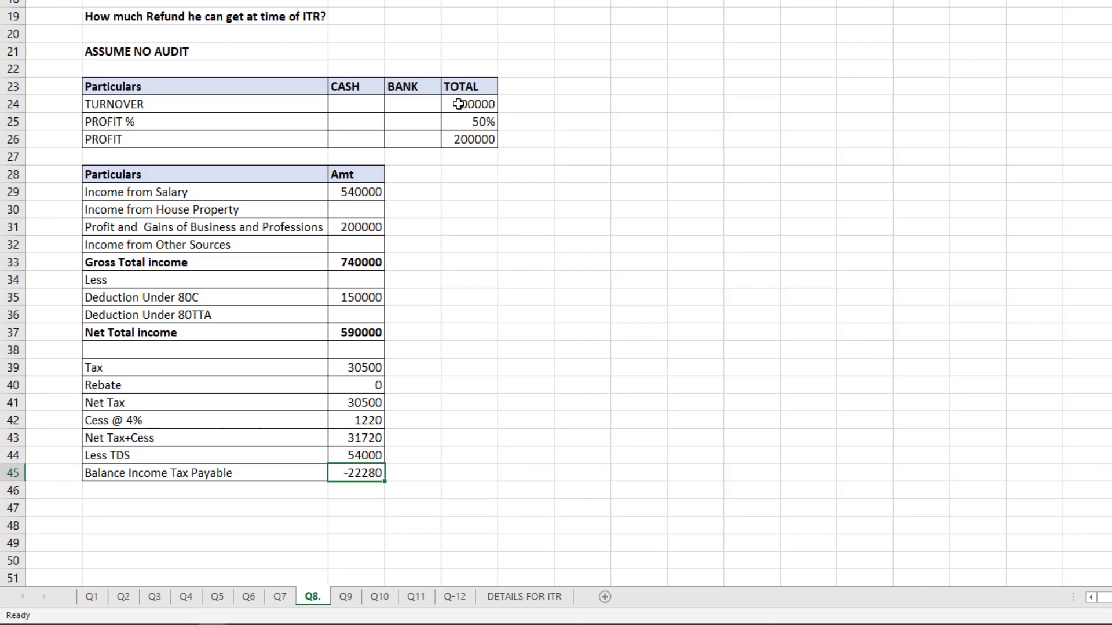
Step: Open the Q9 sheet and examine the two 194J entries' companies, amounts and TDS against the note on Professional Income
{"action": "scroll", "coordinate": [571, 91], "scroll_direction": "up", "scroll_amount": 4}
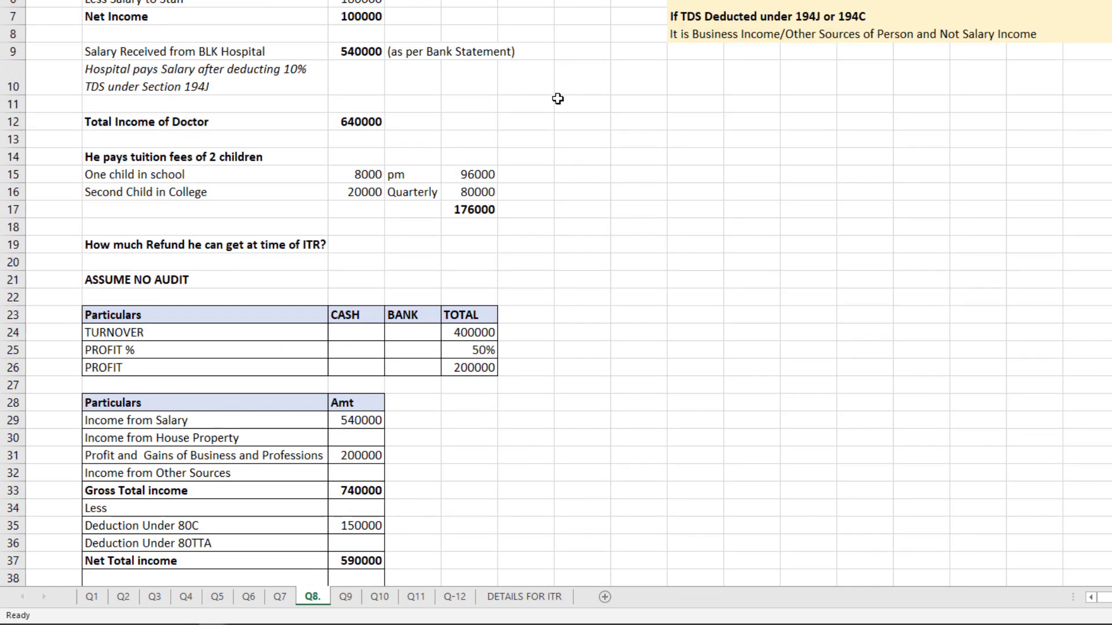
{"action": "scroll", "coordinate": [557, 98], "scroll_direction": "down", "scroll_amount": 3}
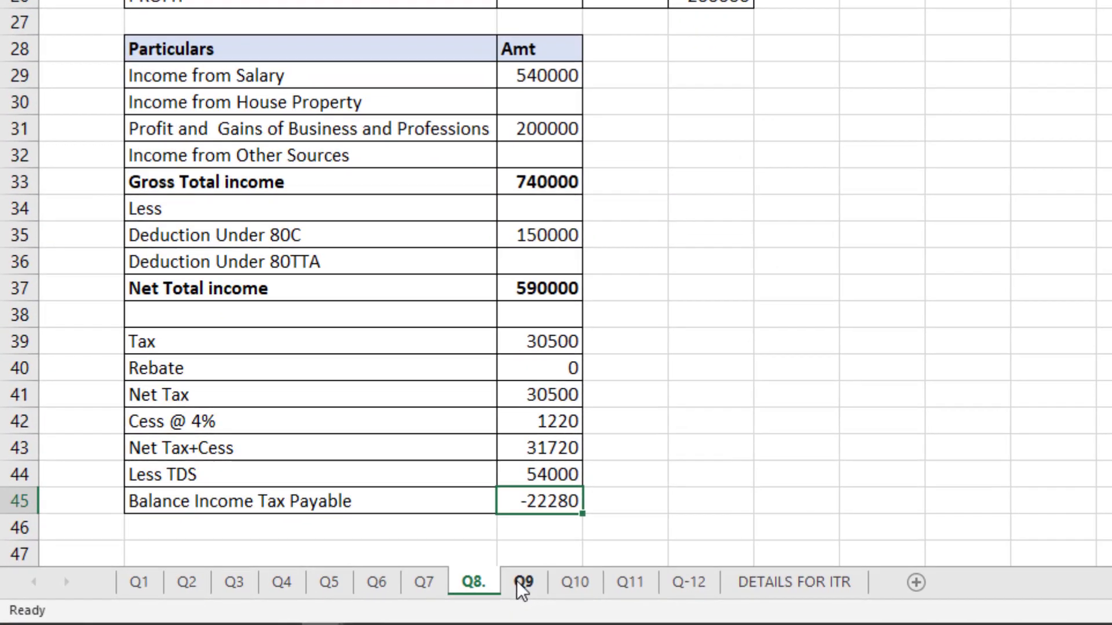
{"action": "left_click", "coordinate": [345, 599]}
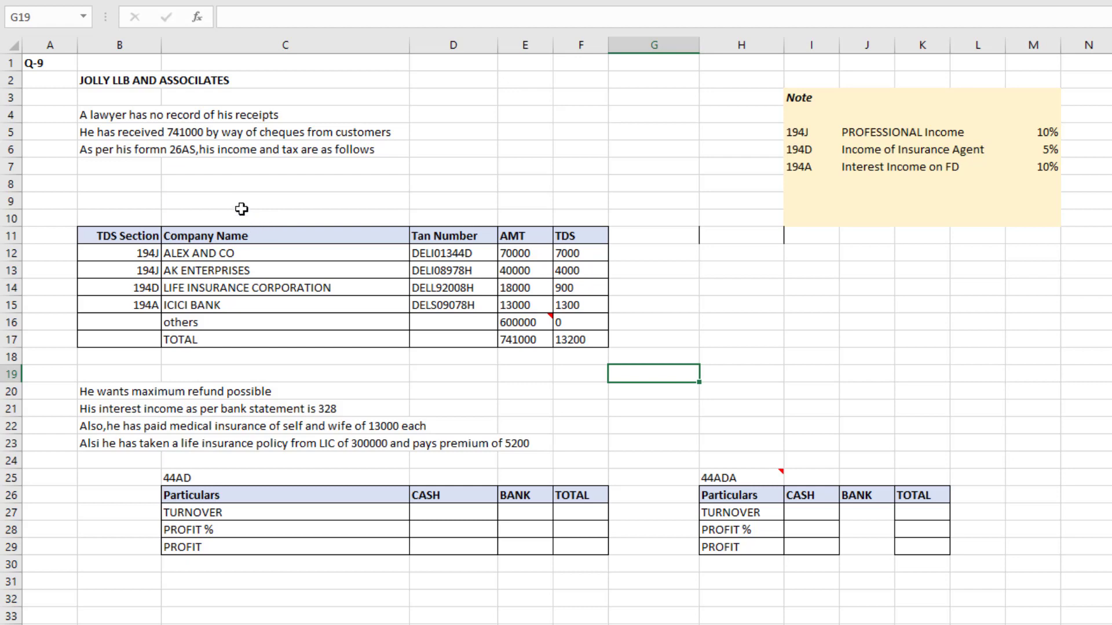
{"action": "left_click", "coordinate": [125, 234]}
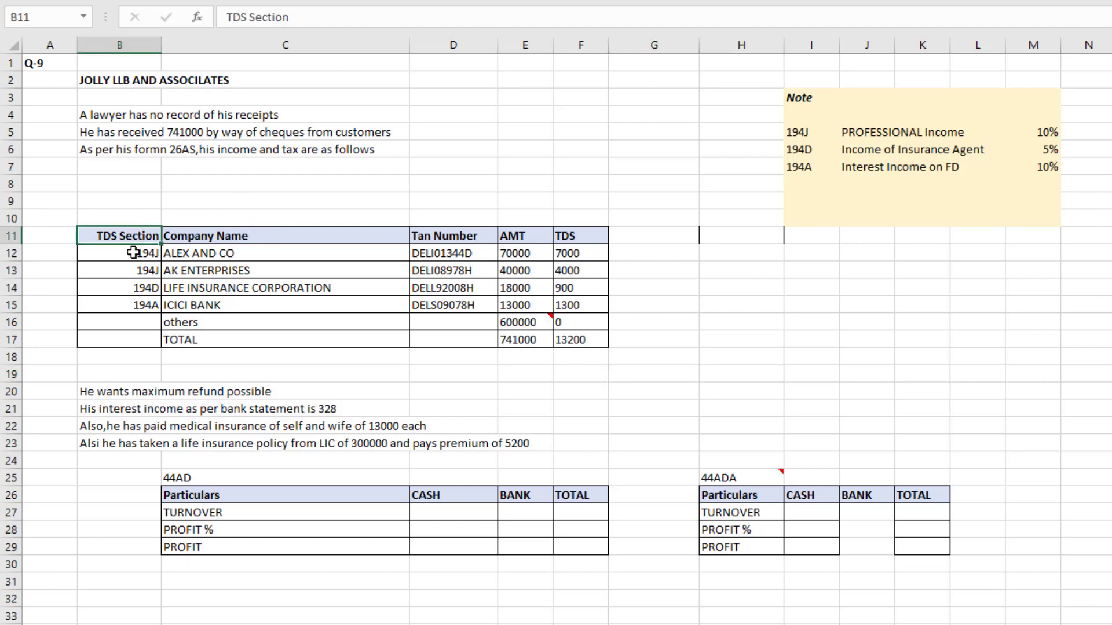
{"action": "left_click", "coordinate": [134, 253]}
{"action": "left_click", "coordinate": [136, 270]}
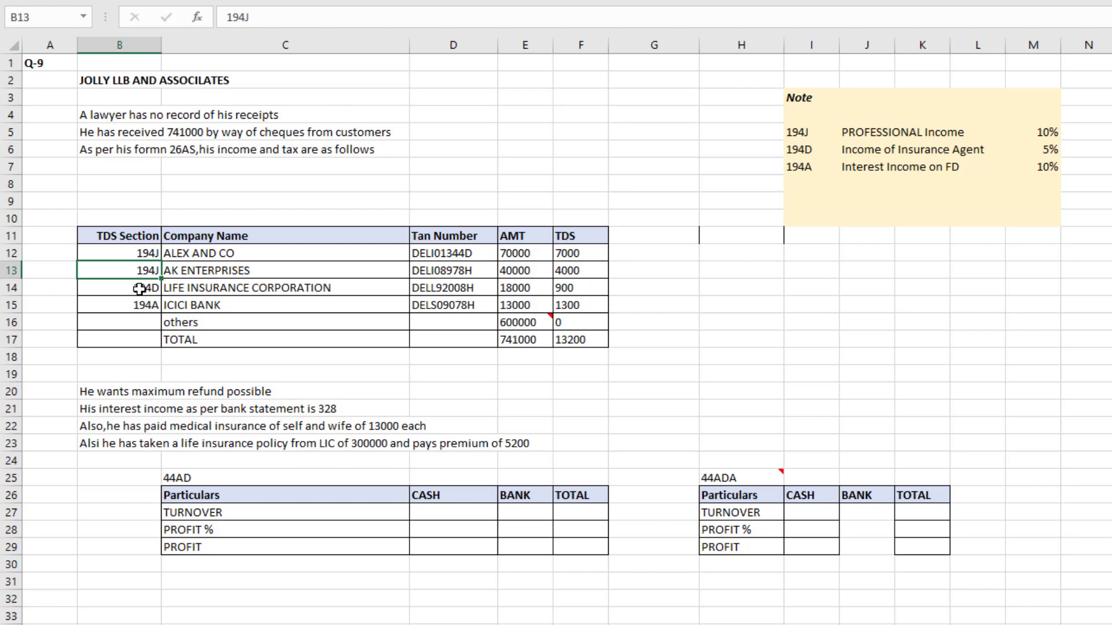
{"action": "left_click", "coordinate": [217, 255]}
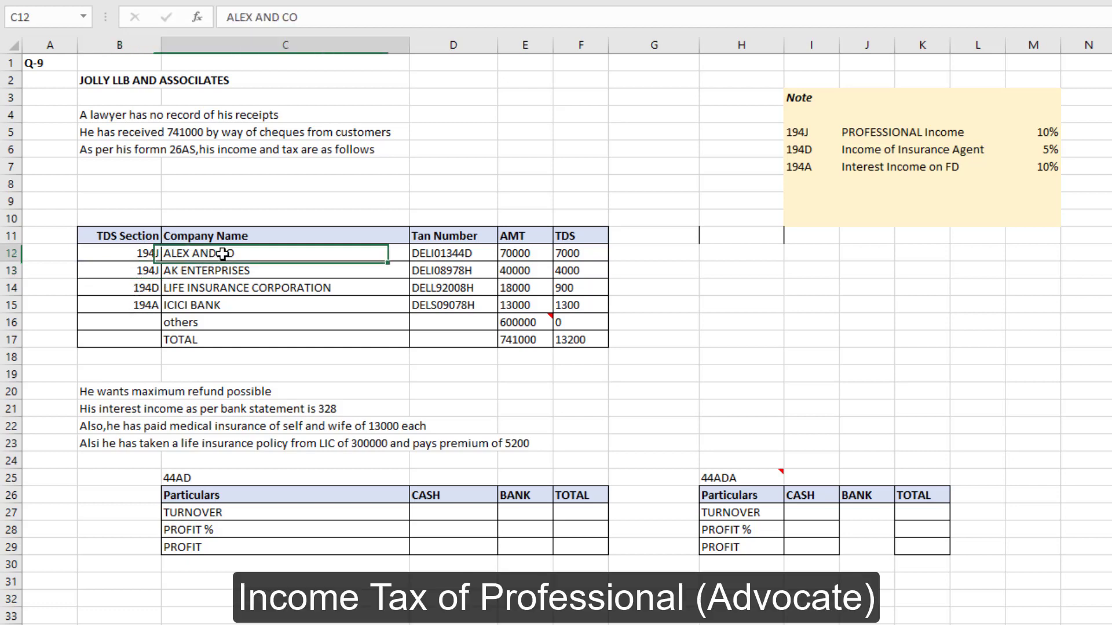
{"action": "left_click", "coordinate": [240, 276]}
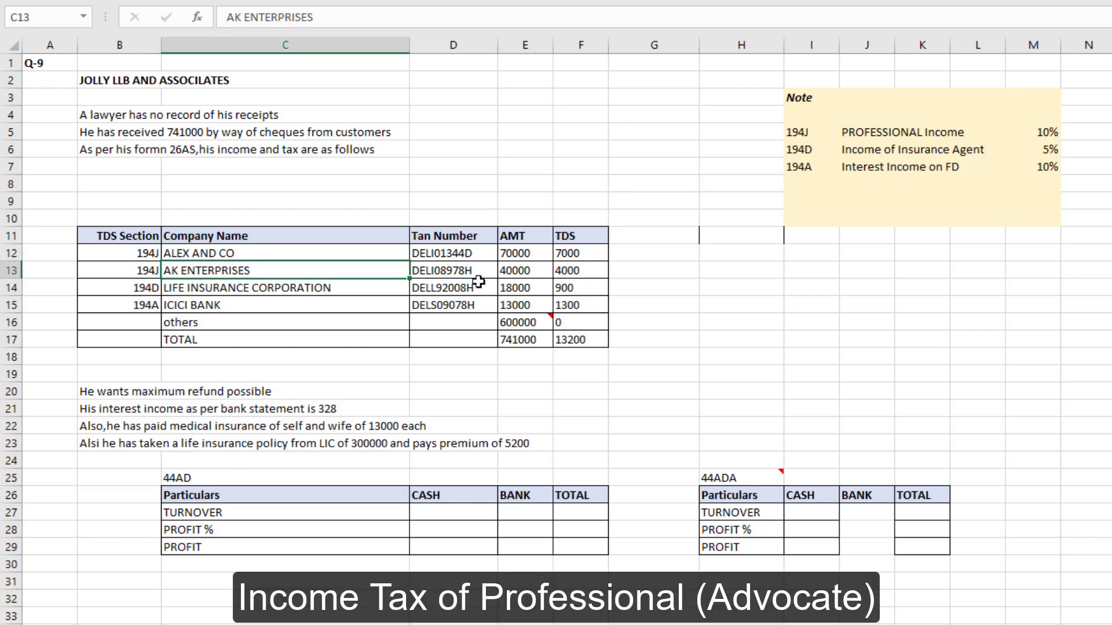
{"action": "left_click", "coordinate": [527, 256]}
{"action": "left_click", "coordinate": [531, 271]}
{"action": "left_click", "coordinate": [561, 256]}
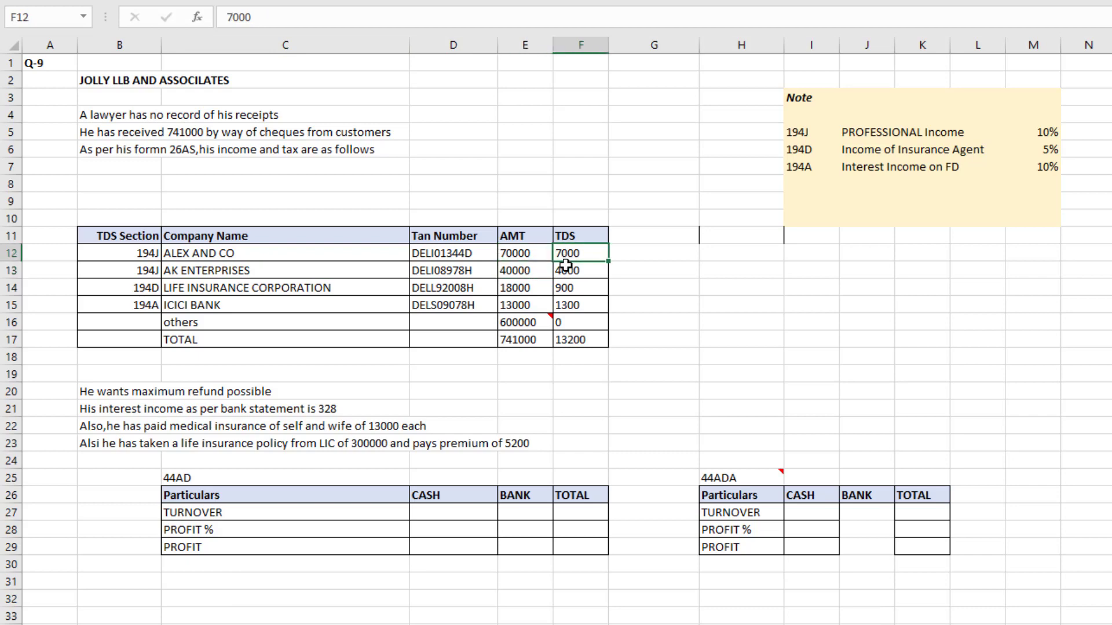
{"action": "left_click", "coordinate": [565, 269]}
{"action": "left_click", "coordinate": [886, 130]}
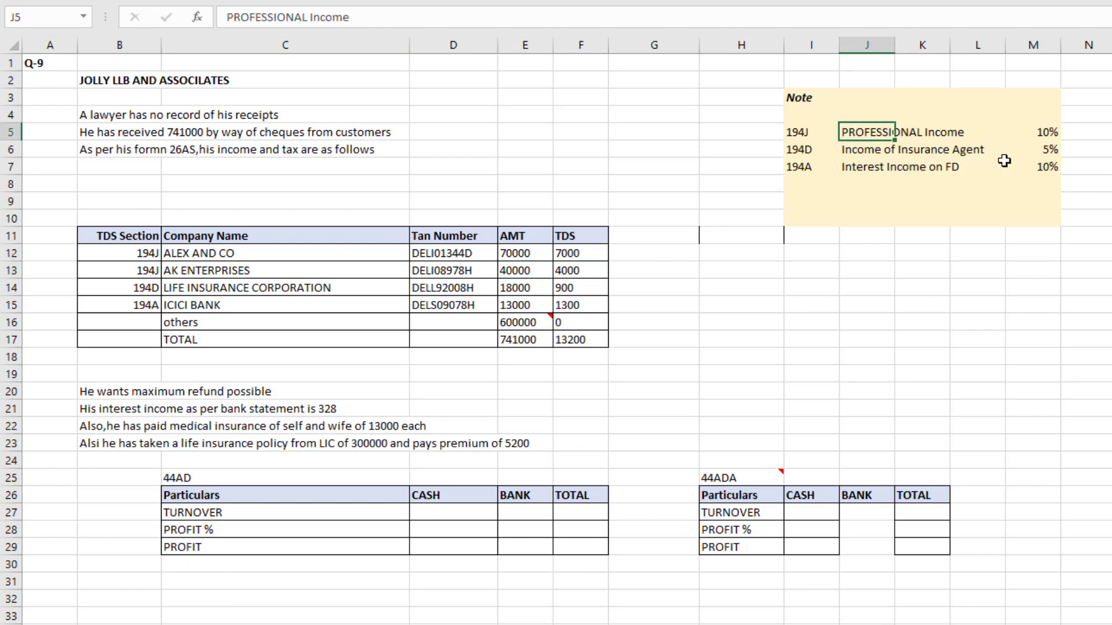
Step: Label the ALEX AND CO, AK ENTERPRISES and others rows as PGBP in G12, G13 and G16
{"action": "left_click", "coordinate": [665, 253]}
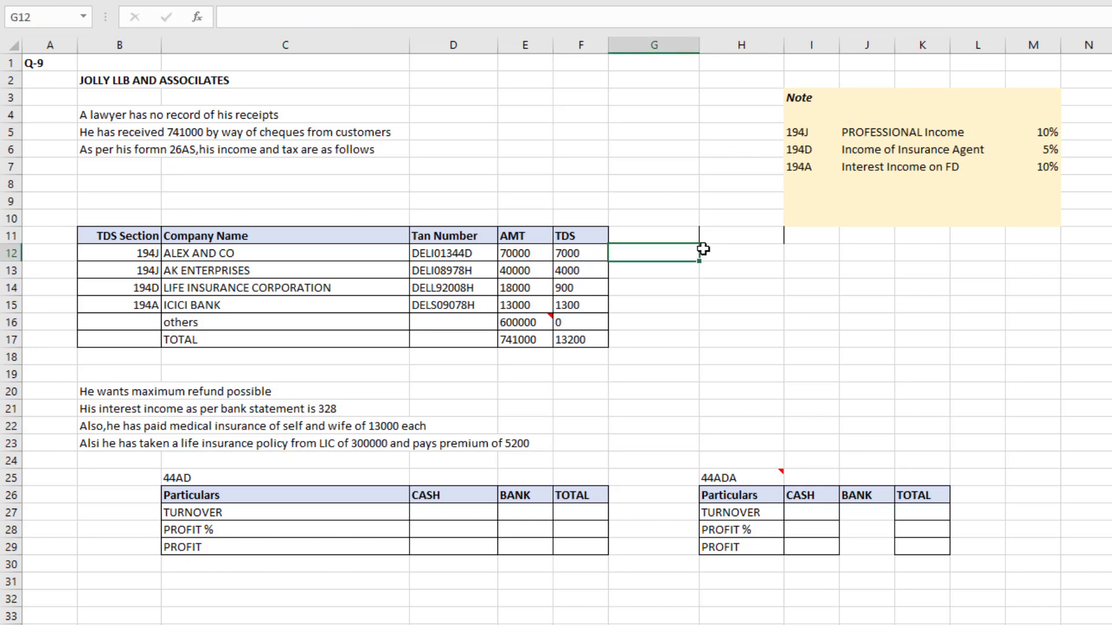
{"action": "type", "text": "PGBP"}
{"action": "key", "text": "Return"}
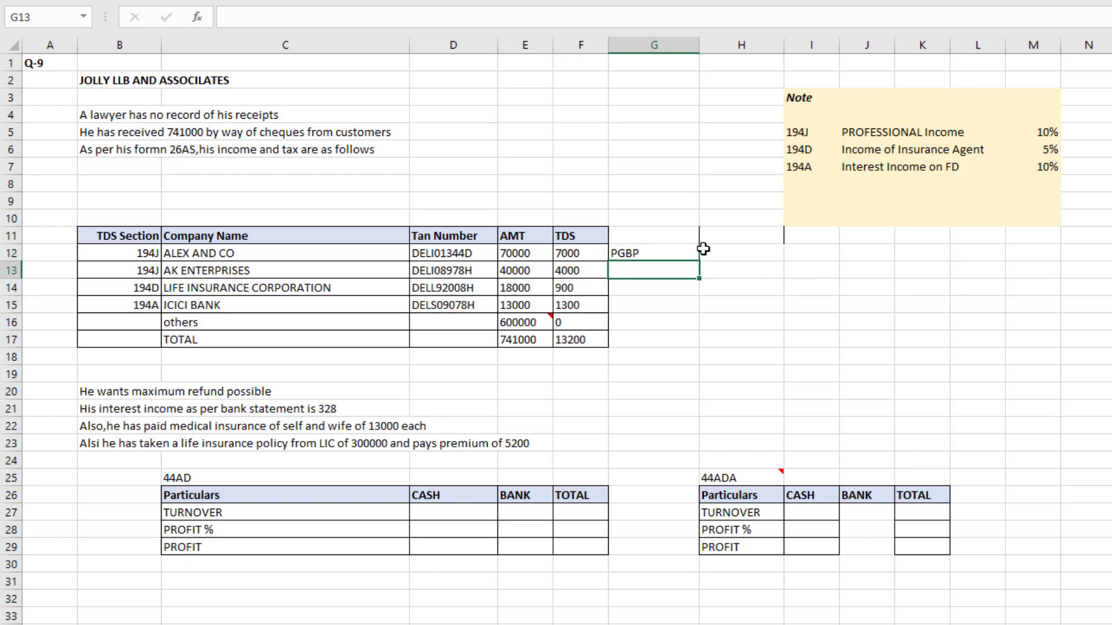
{"action": "type", "text": "PGBP"}
{"action": "key", "text": "Return"}
{"action": "key", "text": "Return"}
{"action": "key", "text": "Return"}
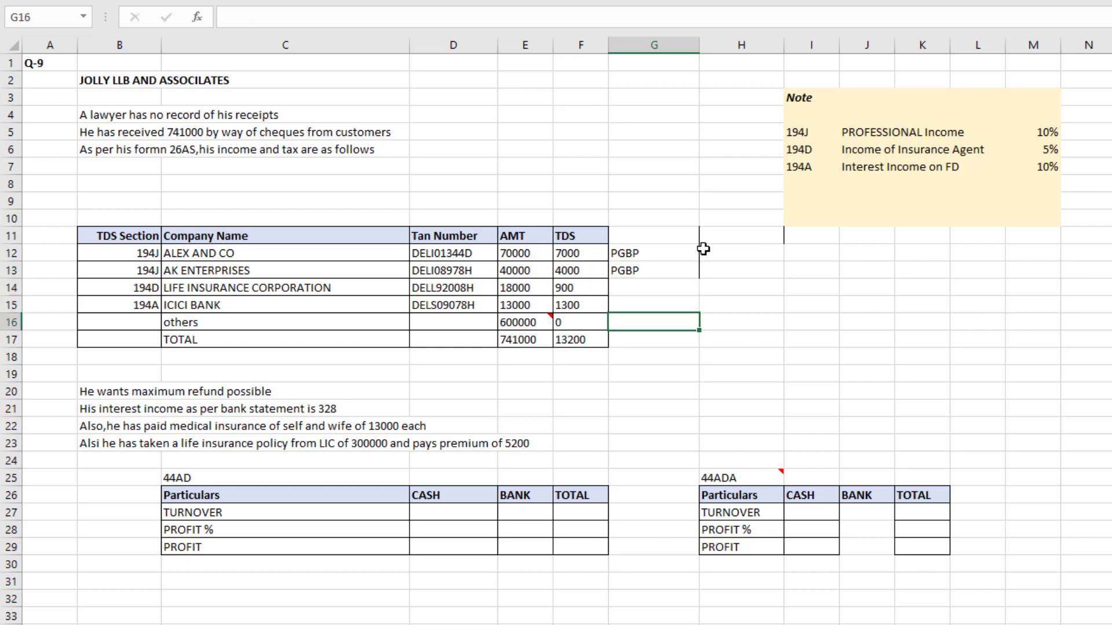
{"action": "type", "text": "PGB"}
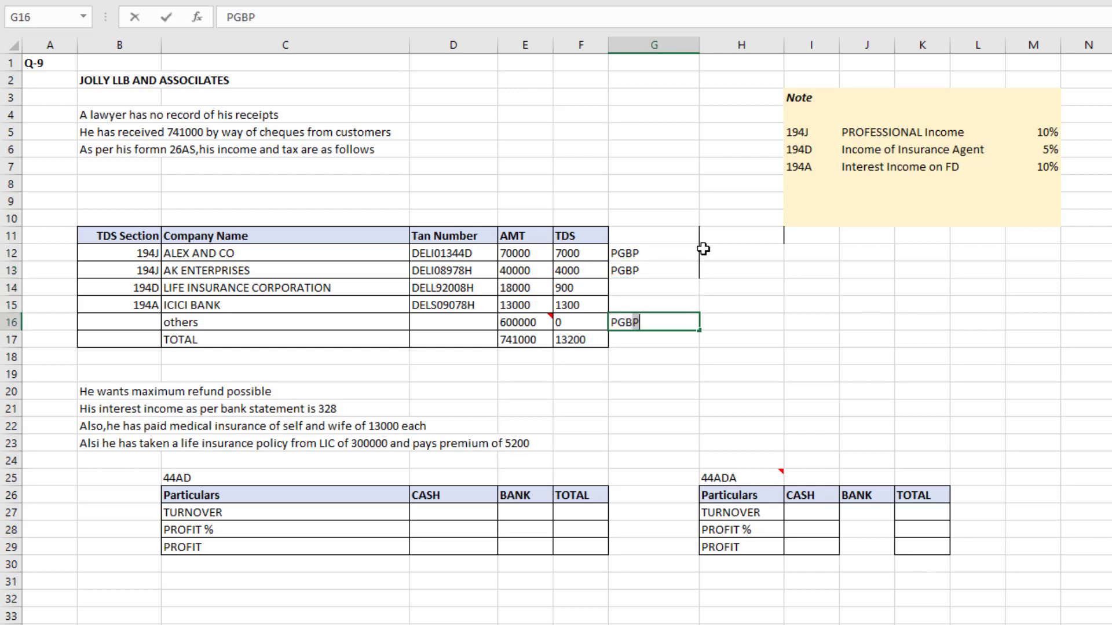
{"action": "type", "text": "P"}
{"action": "key", "text": "Up"}
{"action": "key", "text": "Up"}
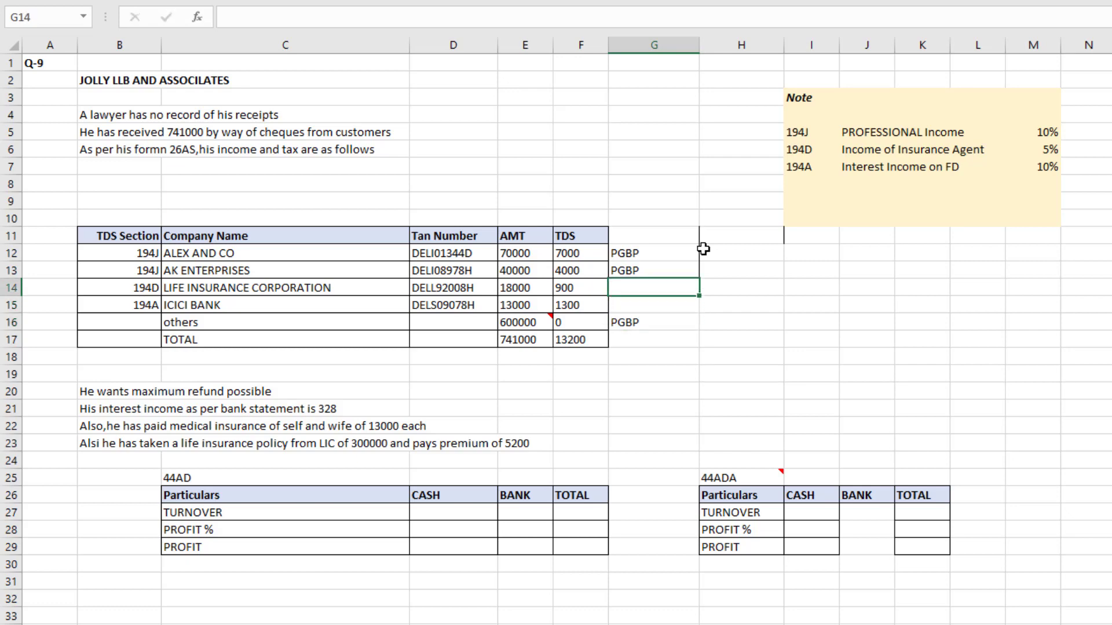
Step: Label the LIFE INSURANCE CORPORATION and ICICI BANK rows as "income from other source" in G14 and G15
{"action": "key", "text": "Down"}
{"action": "key", "text": "Up"}
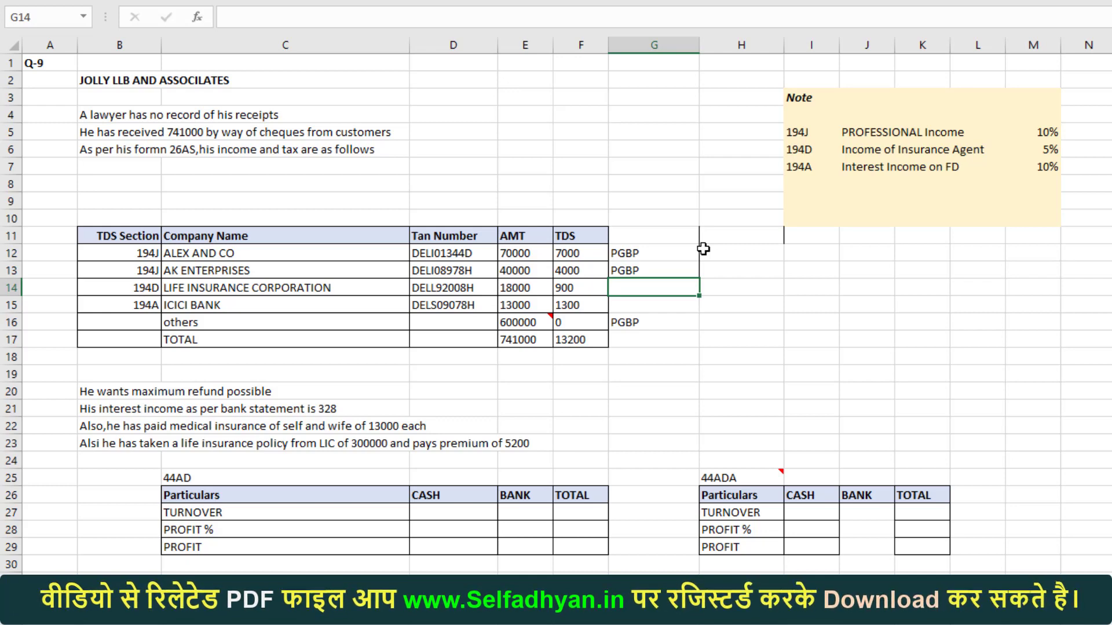
{"action": "type", "text": "income from oteg"}
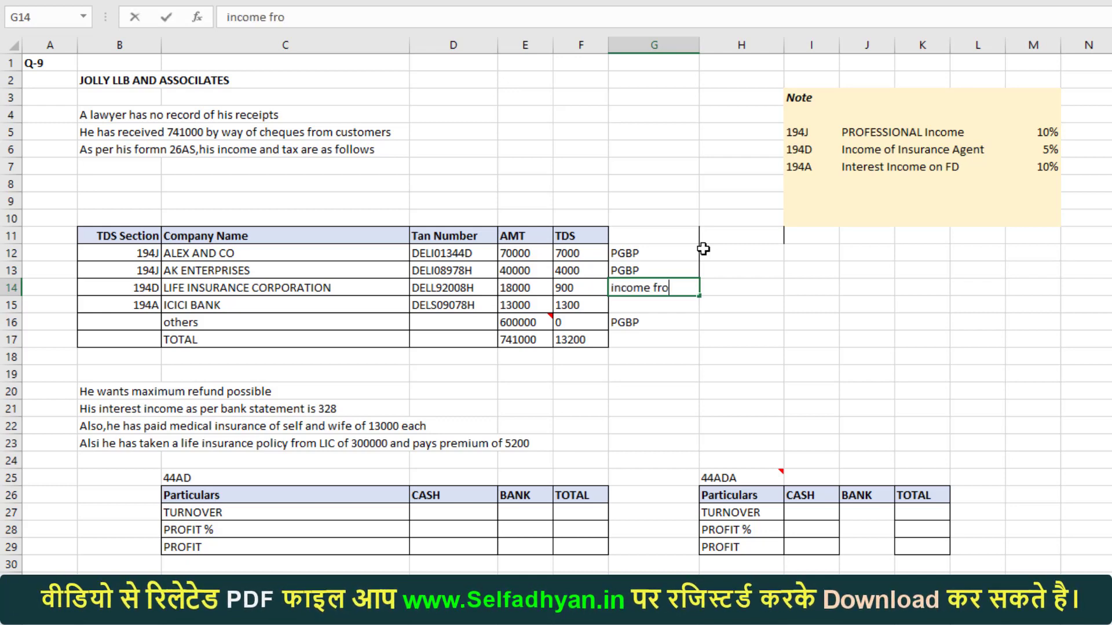
{"action": "key", "text": "BackSpace"}
{"action": "key", "text": "BackSpace"}
{"action": "type", "text": "ger"}
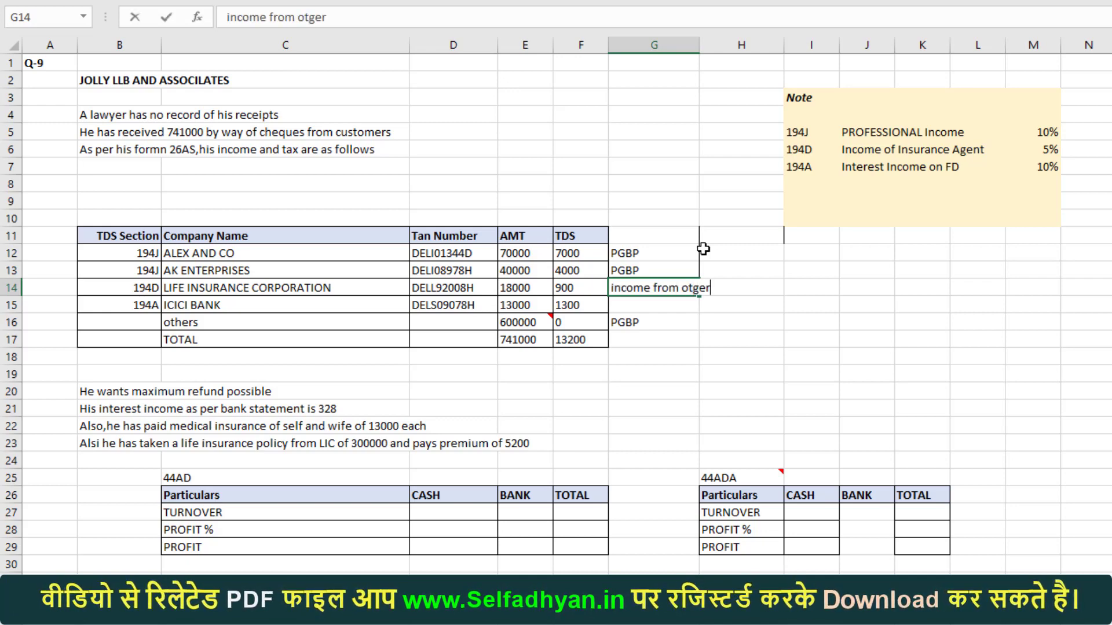
{"action": "key", "text": "BackSpace"}
{"action": "key", "text": "BackSpace"}
{"action": "key", "text": "BackSpace"}
{"action": "type", "text": "her source"}
{"action": "key", "text": "Return"}
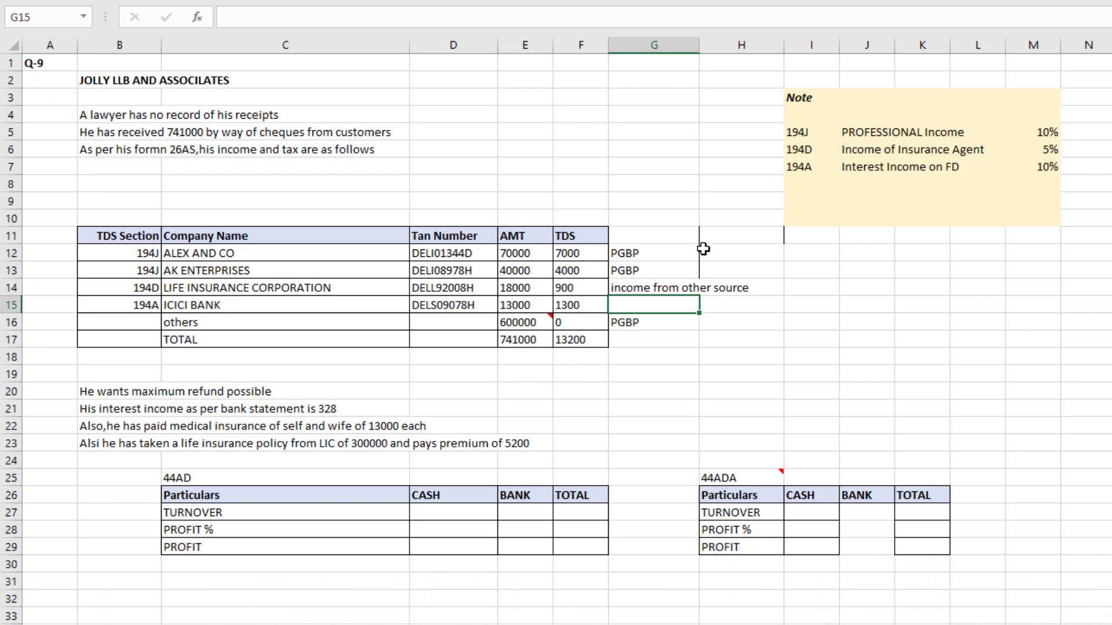
{"action": "type", "text": "income from other source"}
{"action": "key", "text": "Return"}
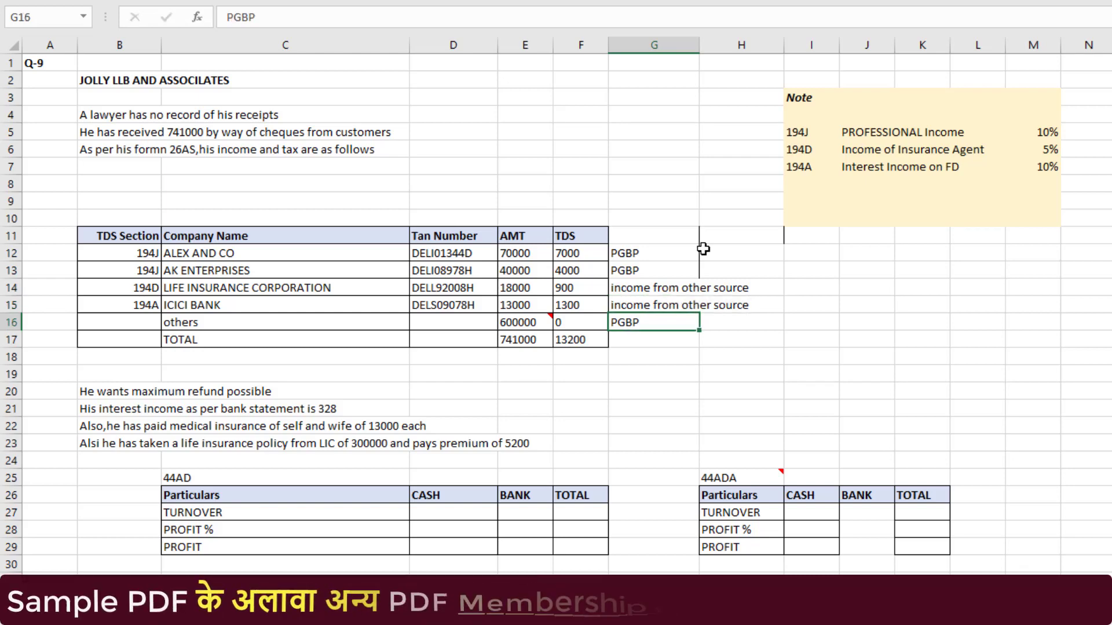
Step: Total the PGBP receipts in E18 with the formula =E16+E12+E13
{"action": "key", "text": "Down"}
{"action": "key", "text": "Down"}
{"action": "key", "text": "Left"}
{"action": "key", "text": "Left"}
{"action": "key", "text": "F2"}
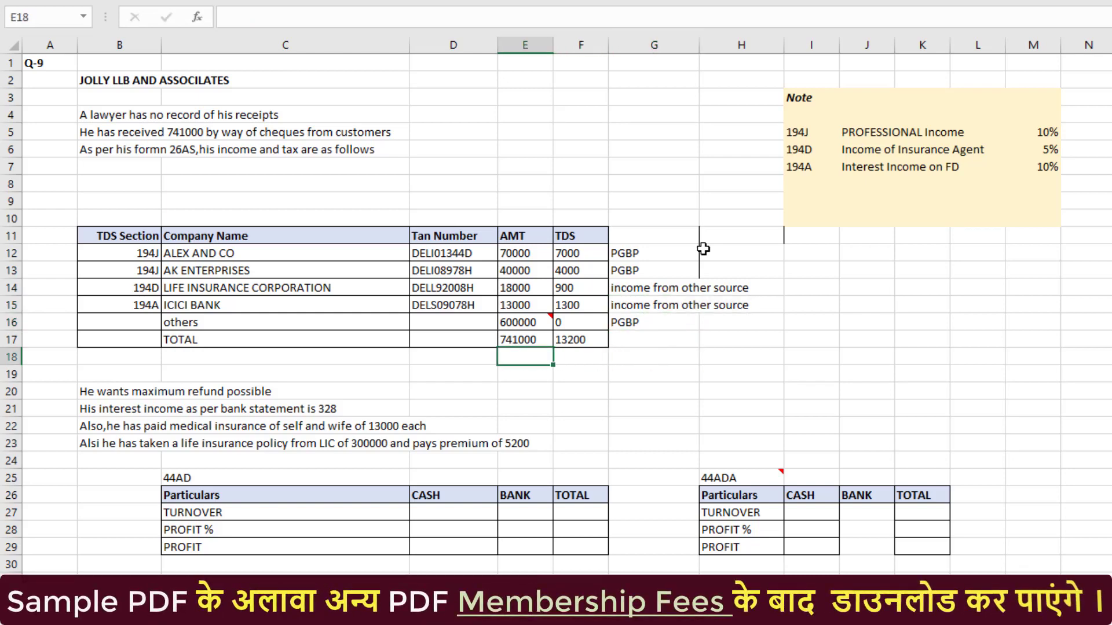
{"action": "type", "text": "="}
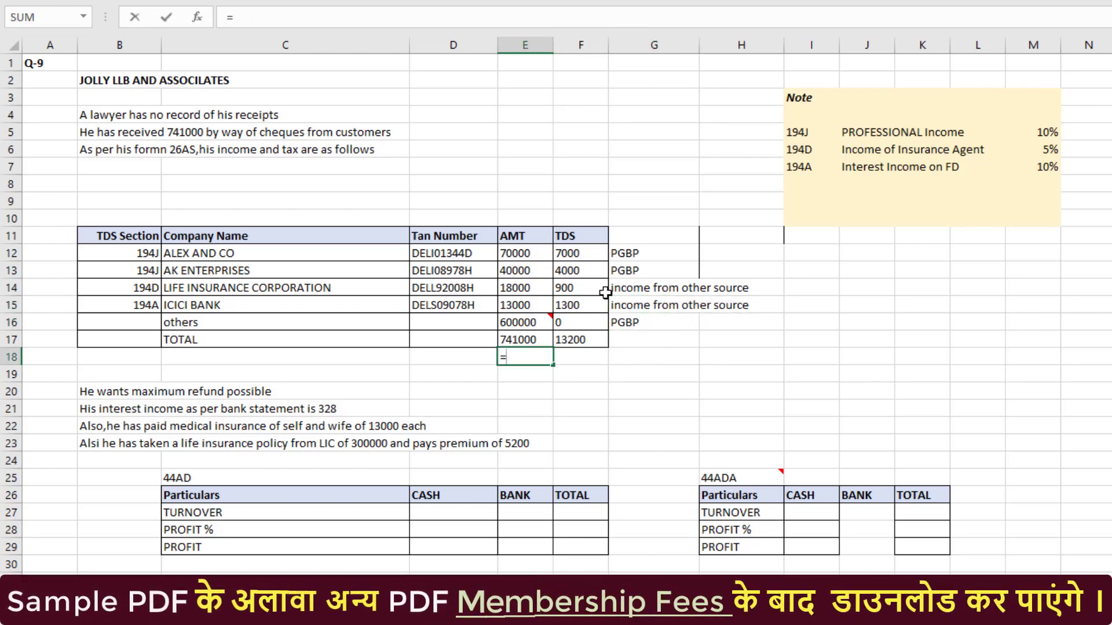
{"action": "left_click", "coordinate": [523, 327]}
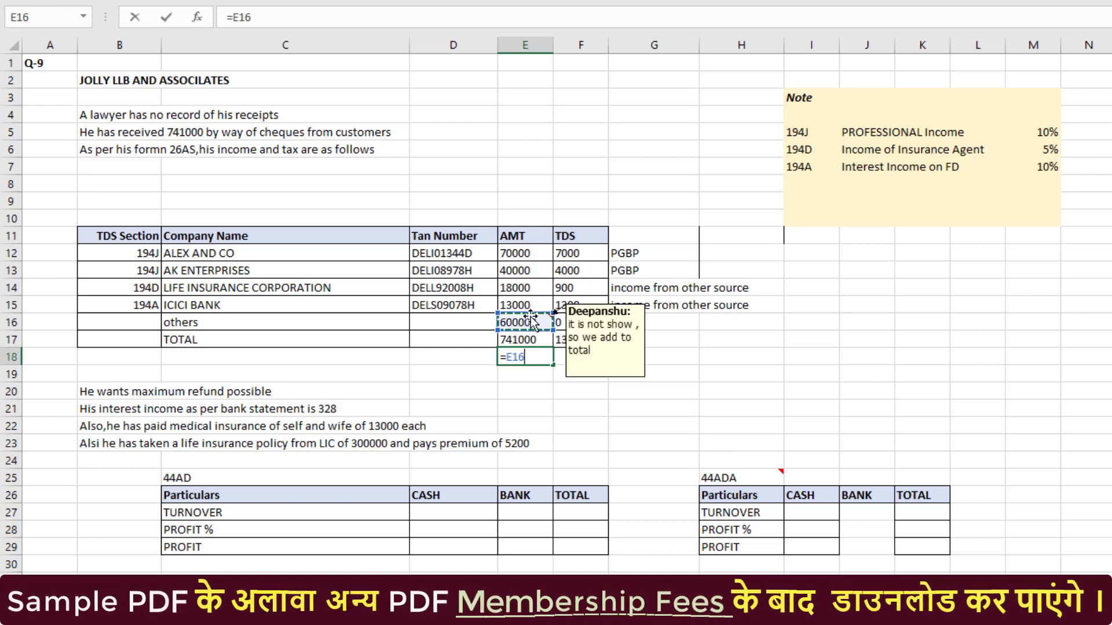
{"action": "type", "text": "+"}
{"action": "left_click", "coordinate": [529, 254]}
{"action": "type", "text": "+"}
{"action": "left_click", "coordinate": [523, 270]}
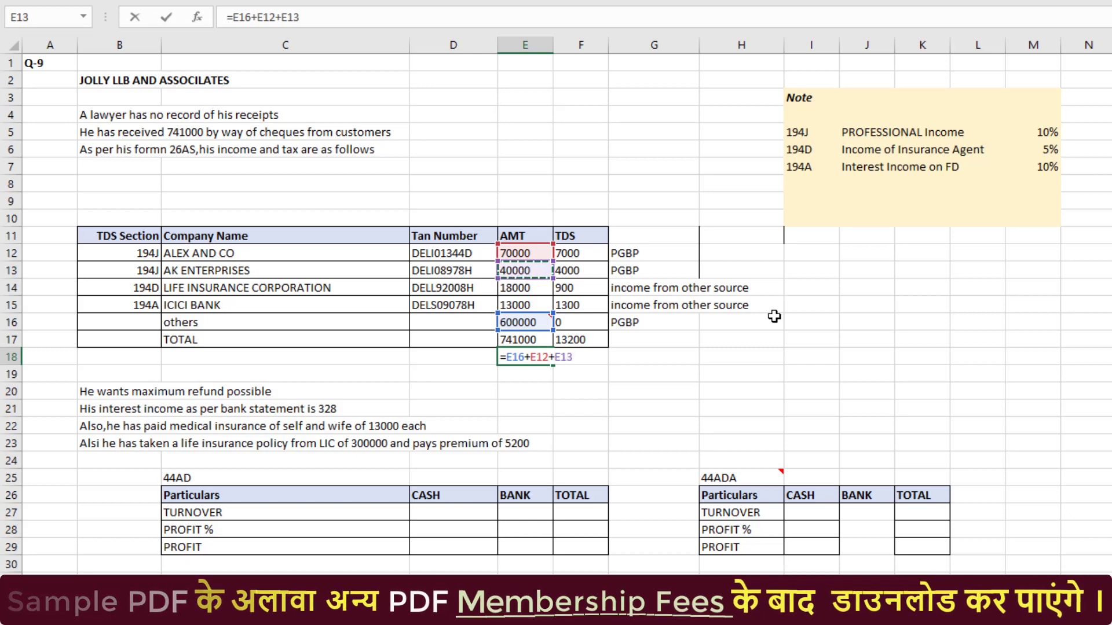
{"action": "key", "text": "Return"}
{"action": "key", "text": "Up"}
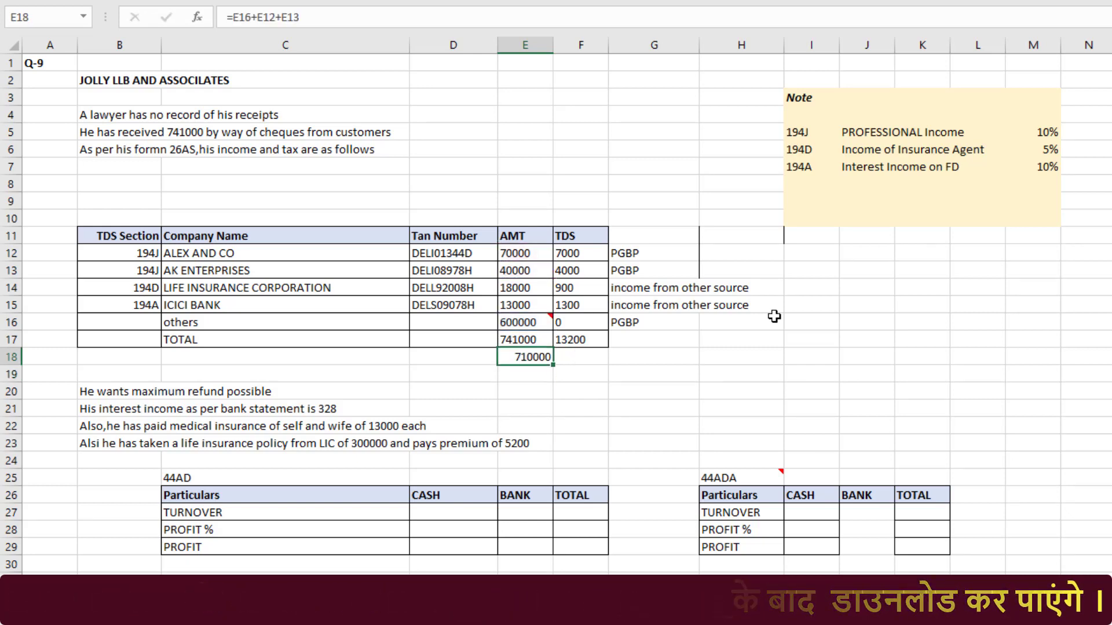
Step: In the 44ADA table's TOTAL column, enter a turnover of 710000 in K27 and a profit rate of 50% in K28
{"action": "left_click", "coordinate": [943, 506]}
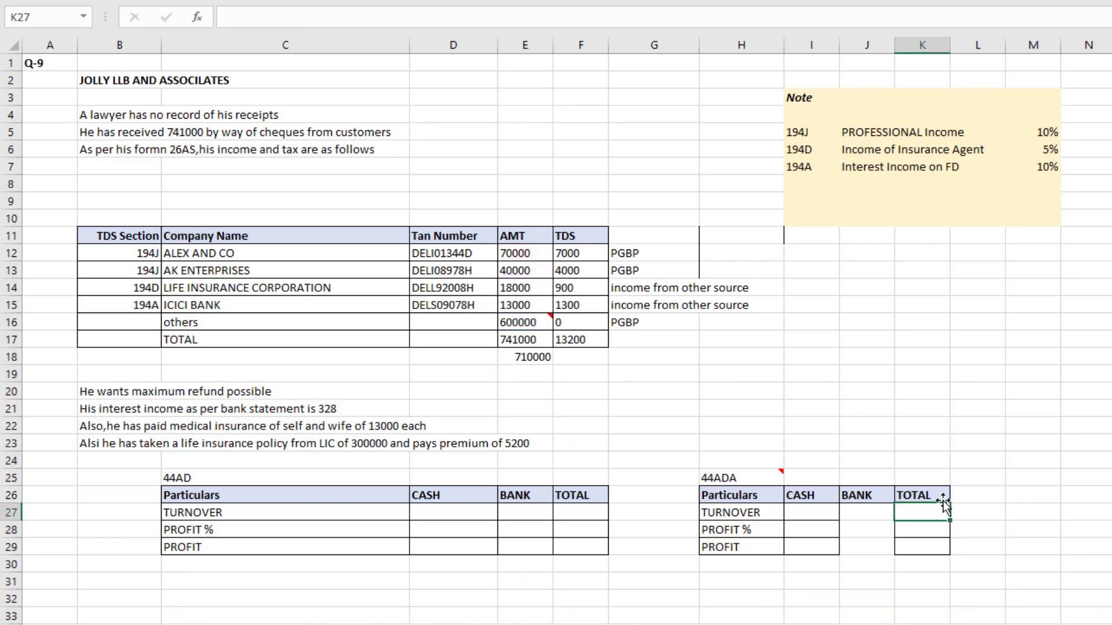
{"action": "type", "text": "710000"}
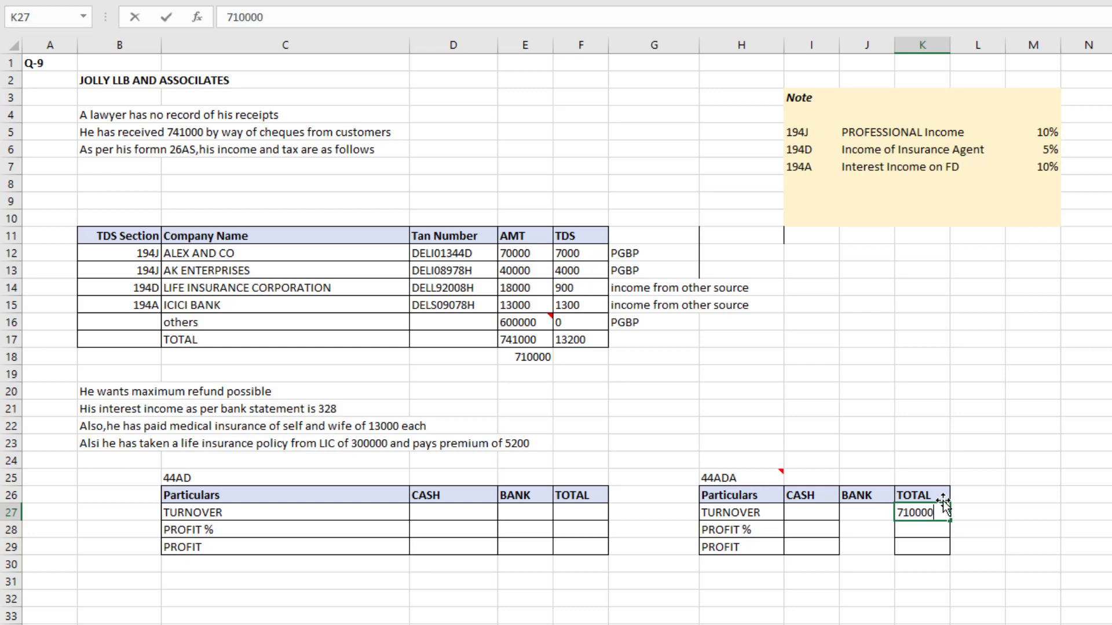
{"action": "key", "text": "Return"}
{"action": "type", "text": "50"}
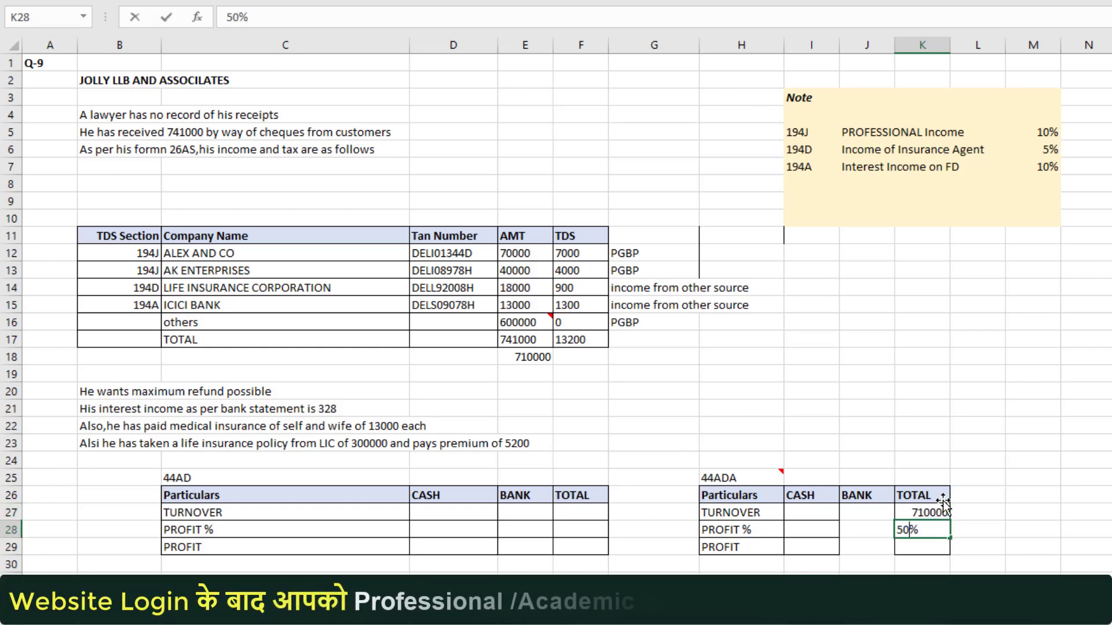
{"action": "key", "text": "Return"}
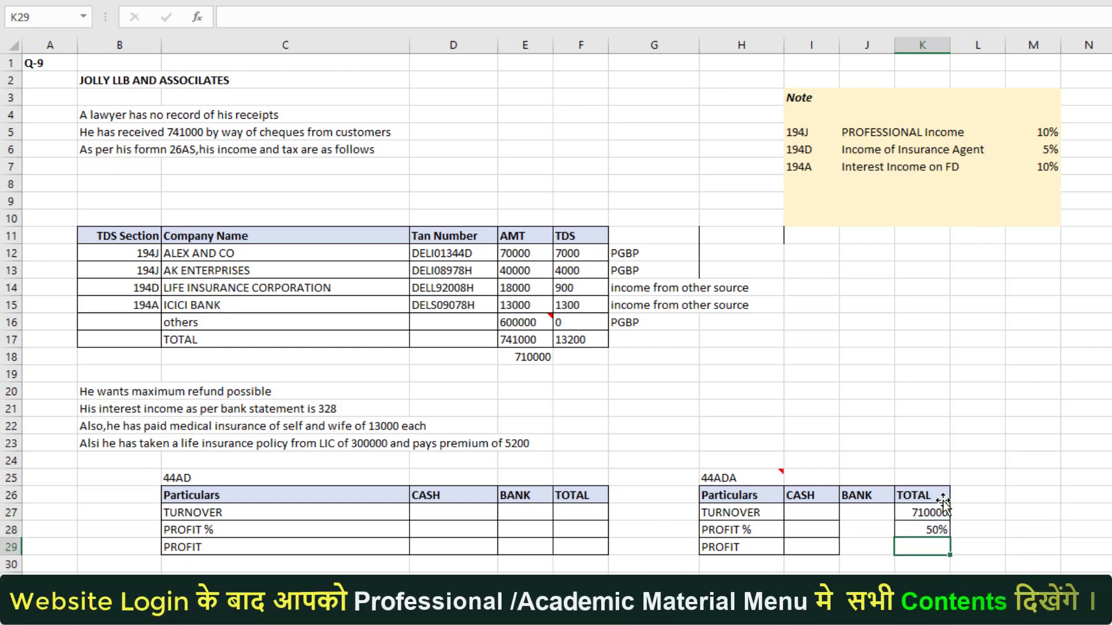
Step: Compute the 44ADA profit in K29 as turnover times profit rate with the formula =K27*K28
{"action": "type", "text": "="}
{"action": "key", "text": "Up"}
{"action": "key", "text": "Up"}
{"action": "type", "text": "*"}
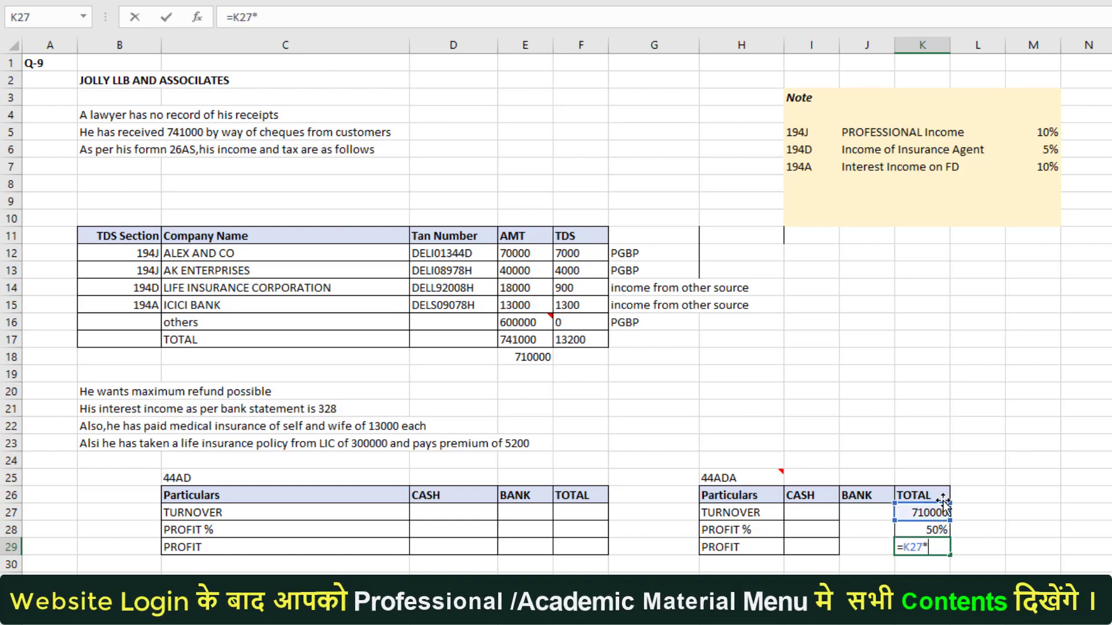
{"action": "left_click", "coordinate": [932, 530]}
{"action": "key", "text": "Return"}
Step: Link Profit and Gains of Business and Professions in D38 to the 44ADA profit with =K29
{"action": "scroll", "coordinate": [774, 309], "scroll_direction": "down", "scroll_amount": 4}
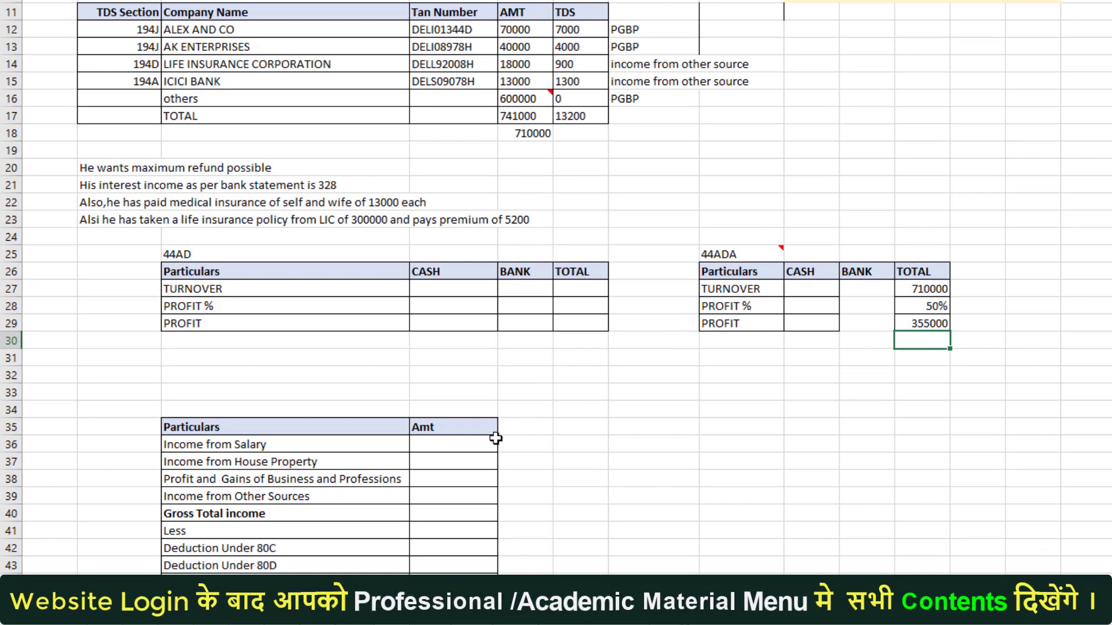
{"action": "left_click", "coordinate": [462, 445]}
{"action": "scroll", "coordinate": [479, 417], "scroll_direction": "down", "scroll_amount": 3}
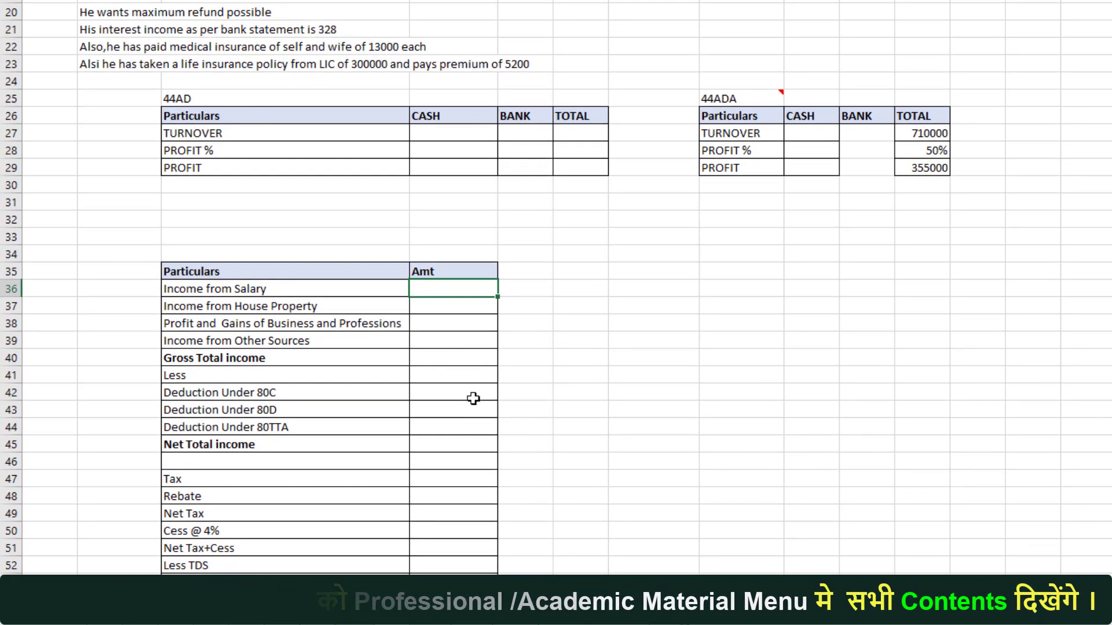
{"action": "left_click", "coordinate": [460, 309]}
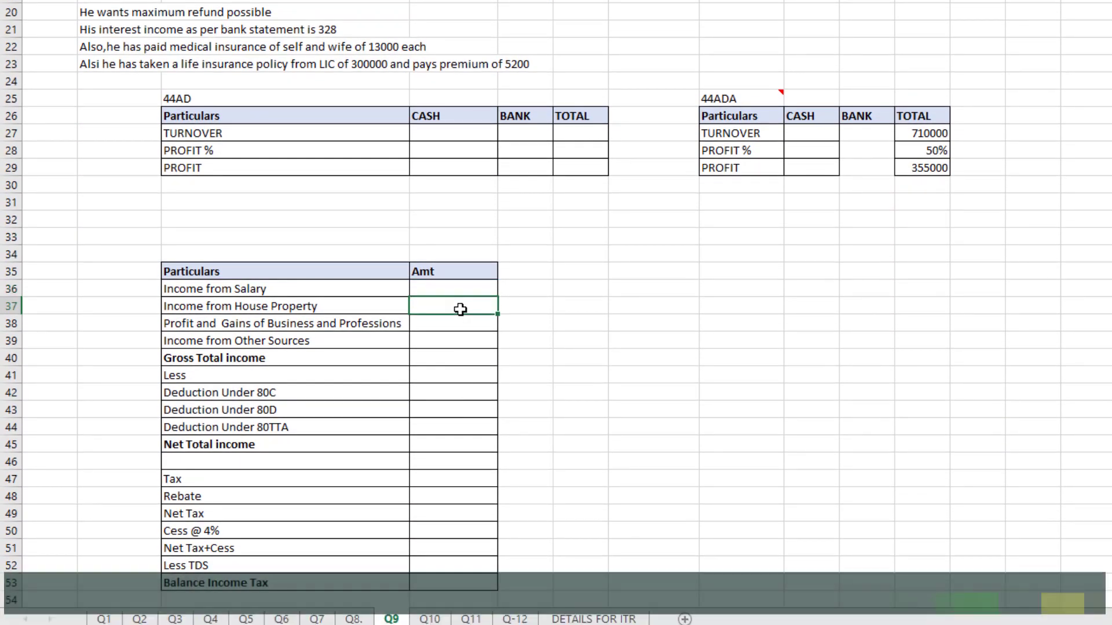
{"action": "left_click", "coordinate": [445, 323]}
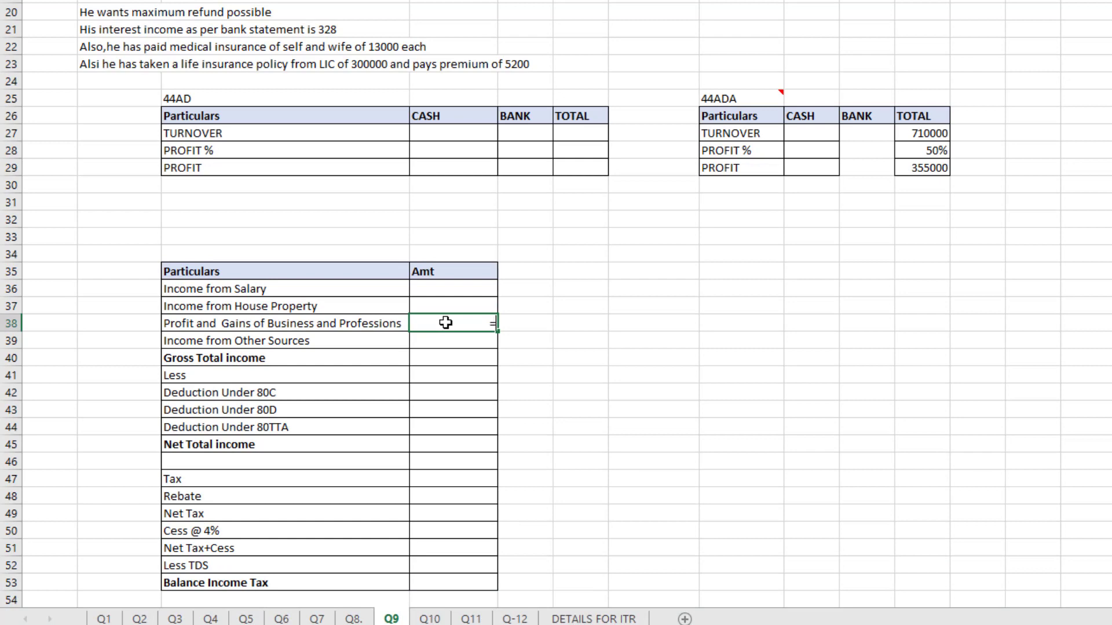
{"action": "type", "text": "="}
{"action": "left_click", "coordinate": [929, 166]}
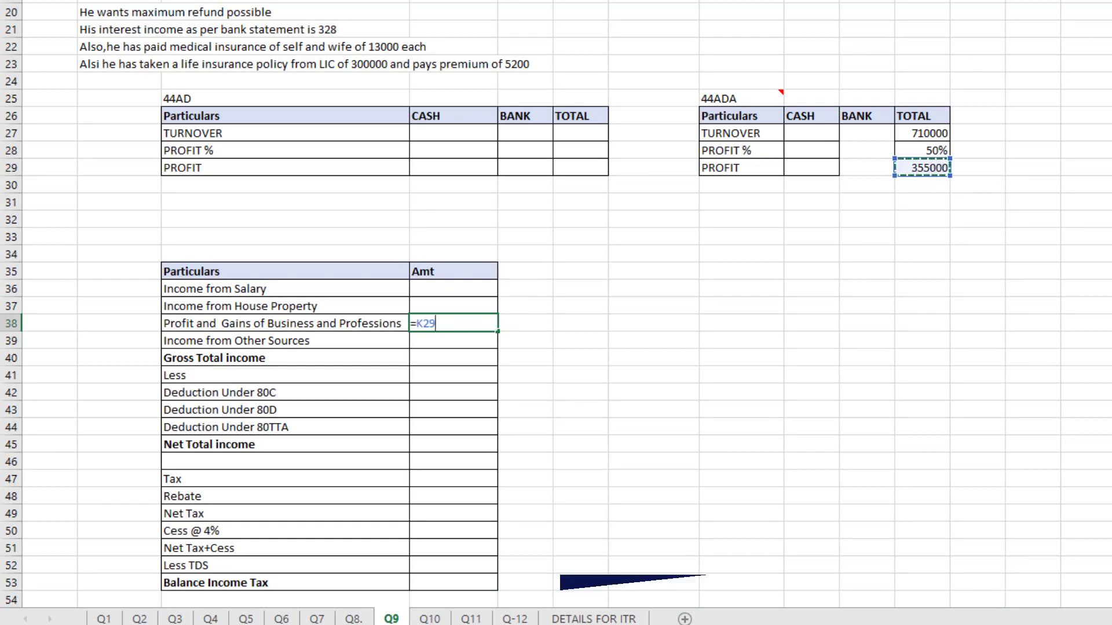
{"action": "key", "text": "Return"}
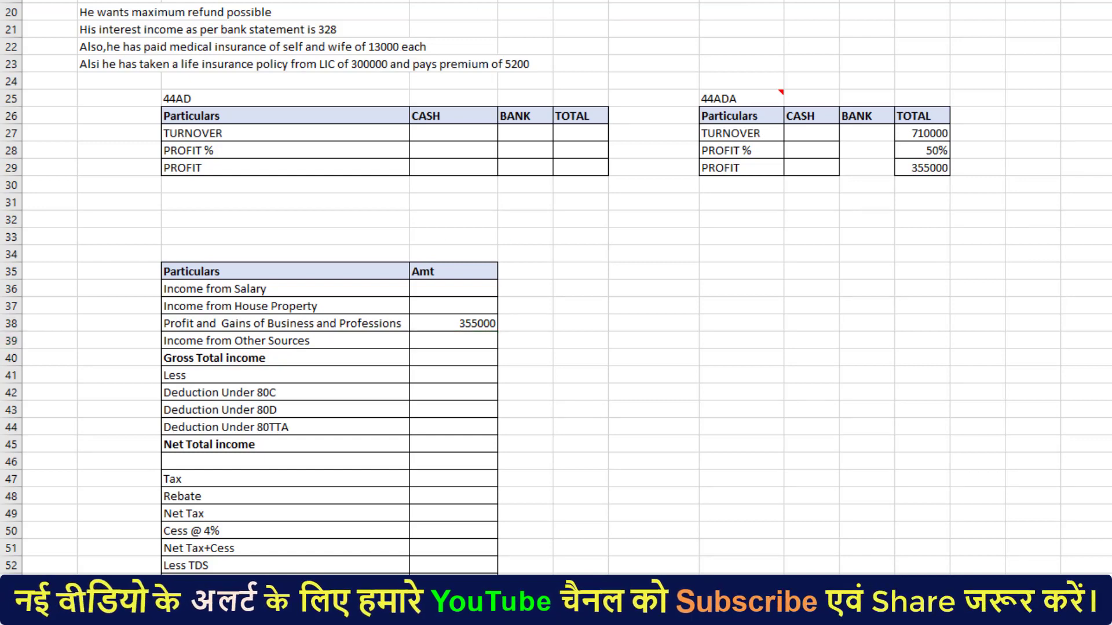
Step: Add up the bank interest, insurance and FD interest income in G22 with the formula =328+18000+13000
{"action": "left_click_drag", "start_coordinate": [116, 29], "coordinate": [293, 30]}
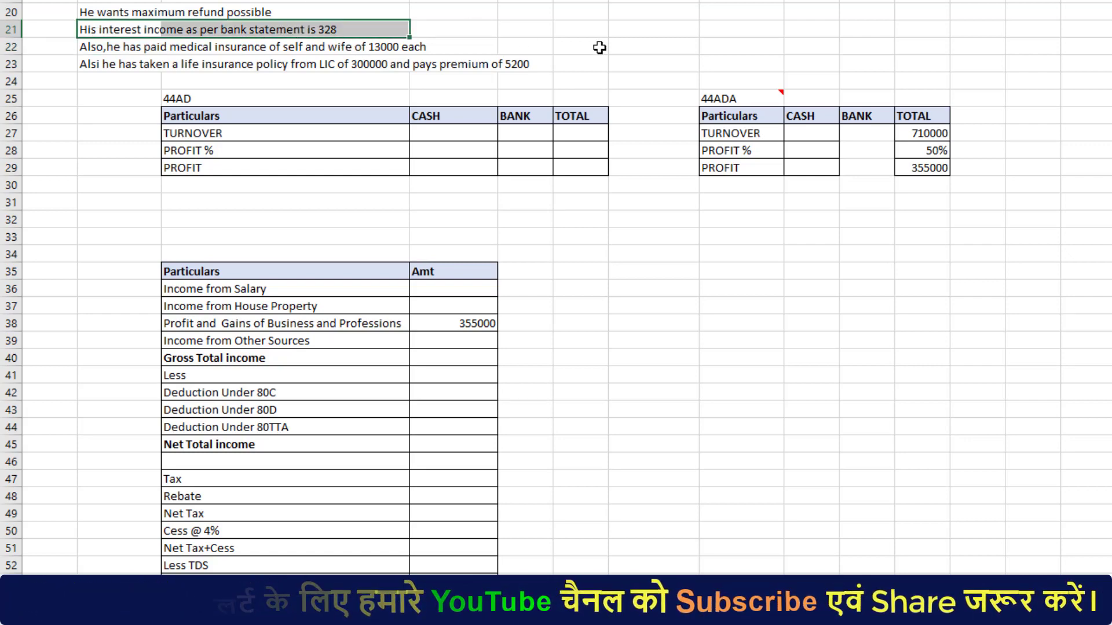
{"action": "left_click", "coordinate": [616, 39]}
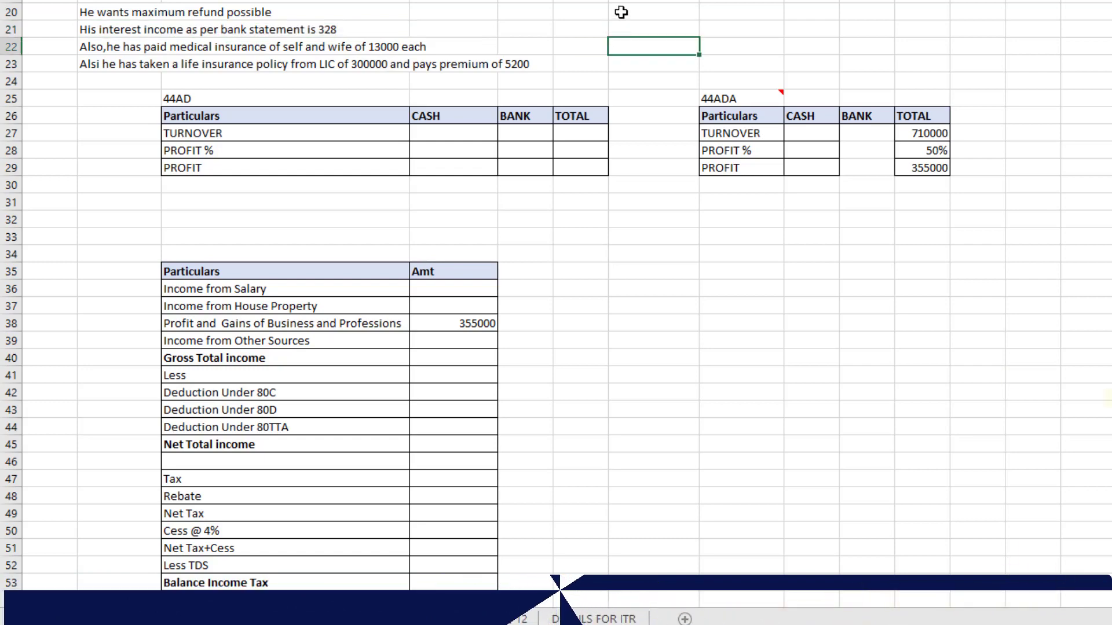
{"action": "type", "text": "=328"}
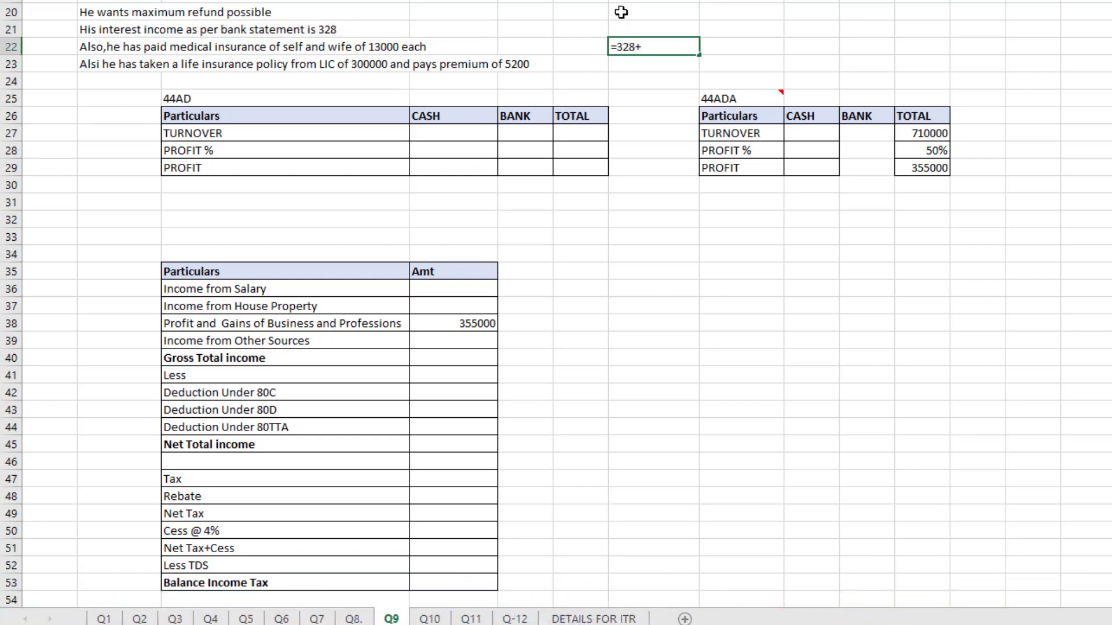
{"action": "type", "text": "+18000+13000"}
{"action": "key", "text": "Return"}
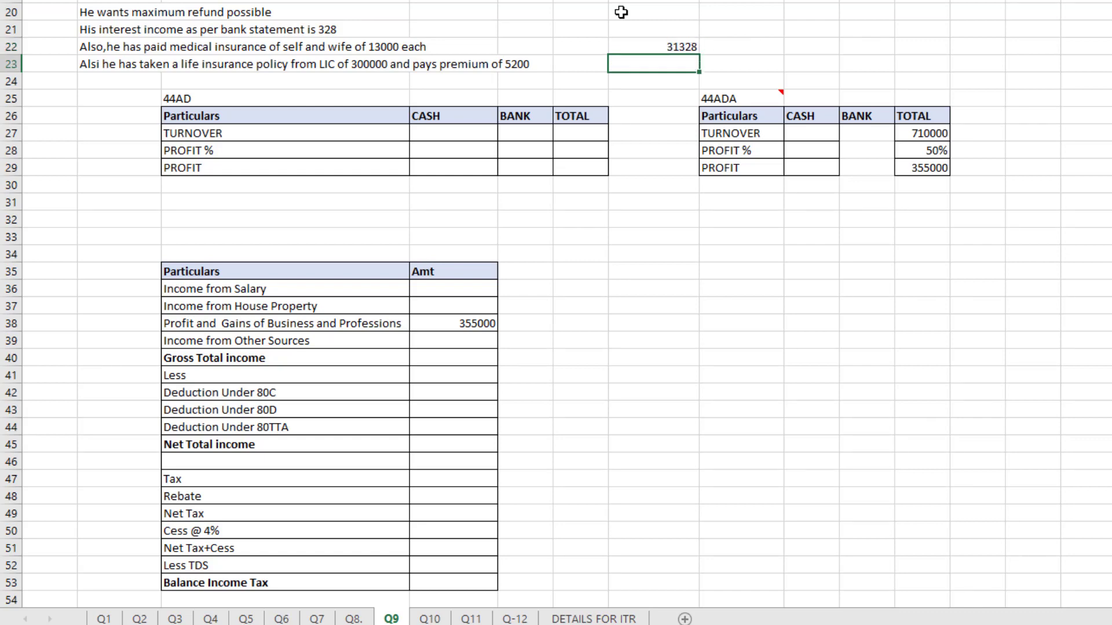
Step: Enter 31328 as Income from Other Sources in D39
{"action": "left_click", "coordinate": [454, 341]}
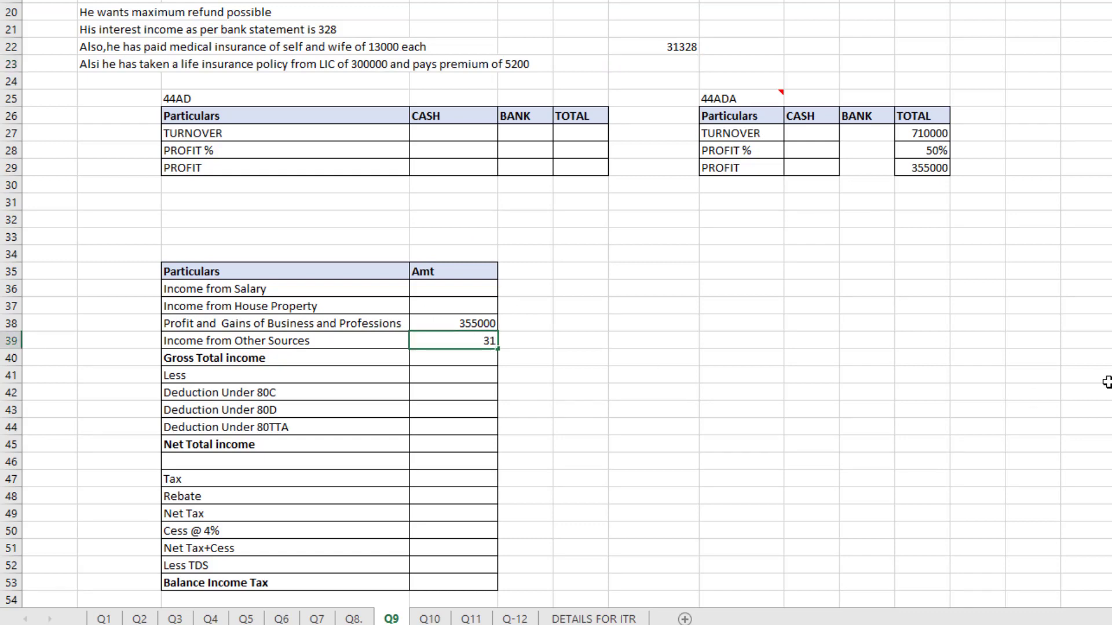
{"action": "type", "text": "31328"}
{"action": "key", "text": "Return"}
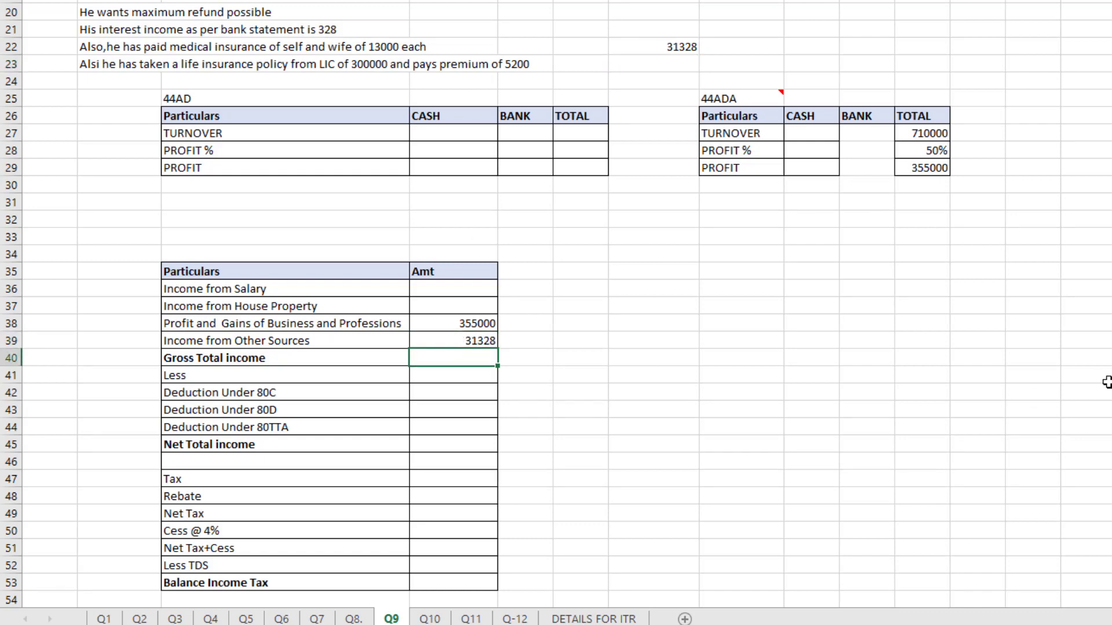
Step: Compute Gross Total income in D40 by summing the income heads D36:D39
{"action": "key", "text": "alt+="}
{"action": "key", "text": "Up"}
{"action": "key", "text": "Up"}
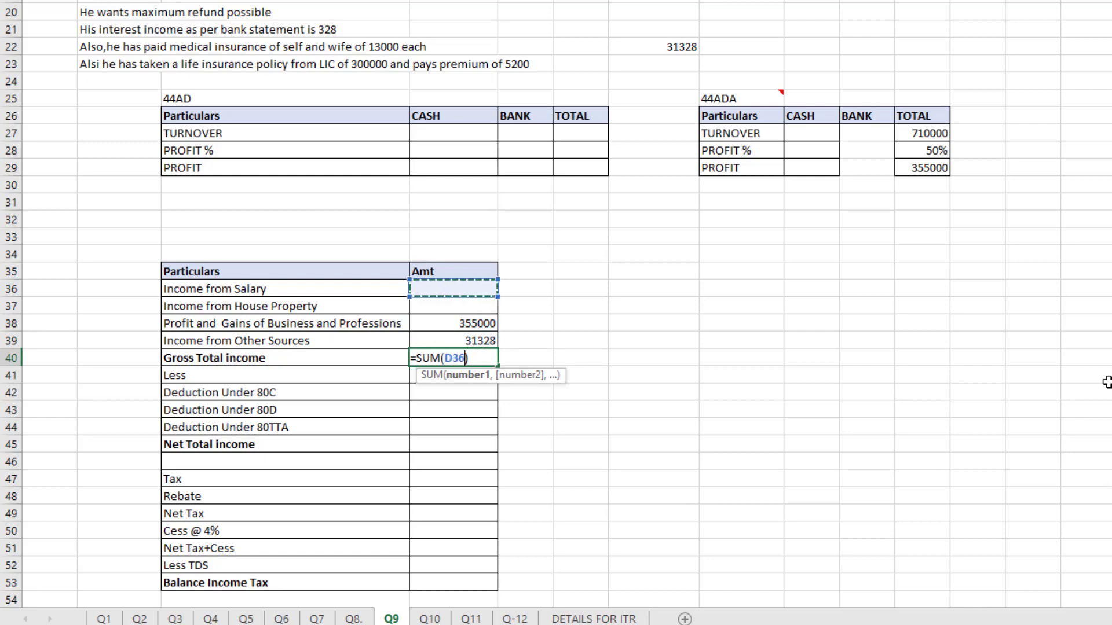
{"action": "key", "text": "shift+Down"}
{"action": "key", "text": "shift+Down"}
{"action": "key", "text": "shift+Down"}
{"action": "key", "text": "Return"}
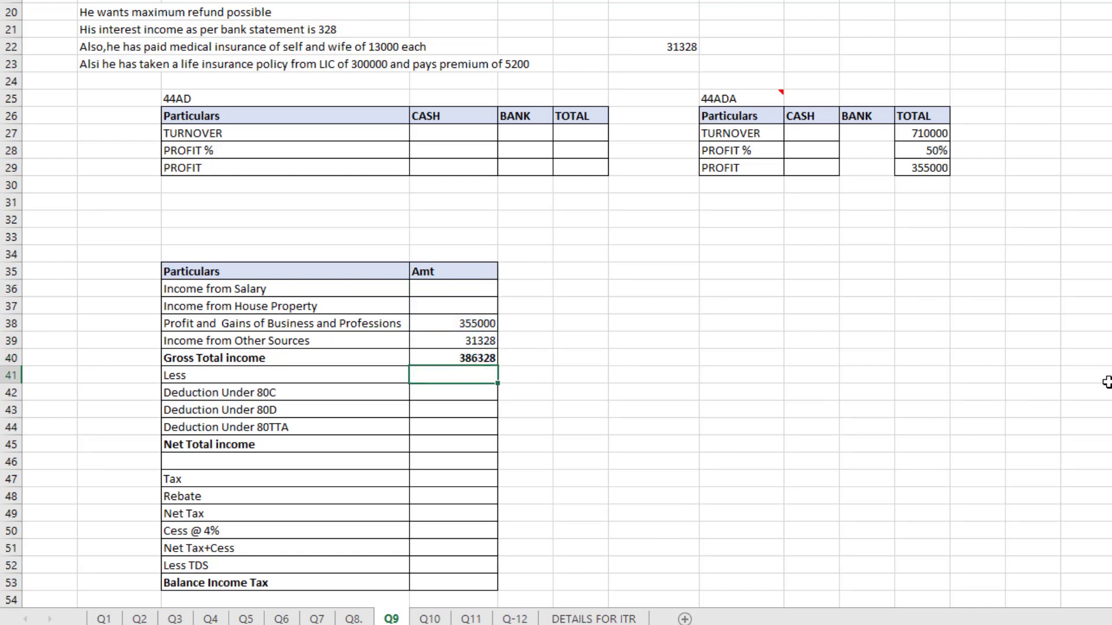
Step: Enter the LIC premium of 5200 as the Deduction Under 80C in D42
{"action": "key", "text": "Down"}
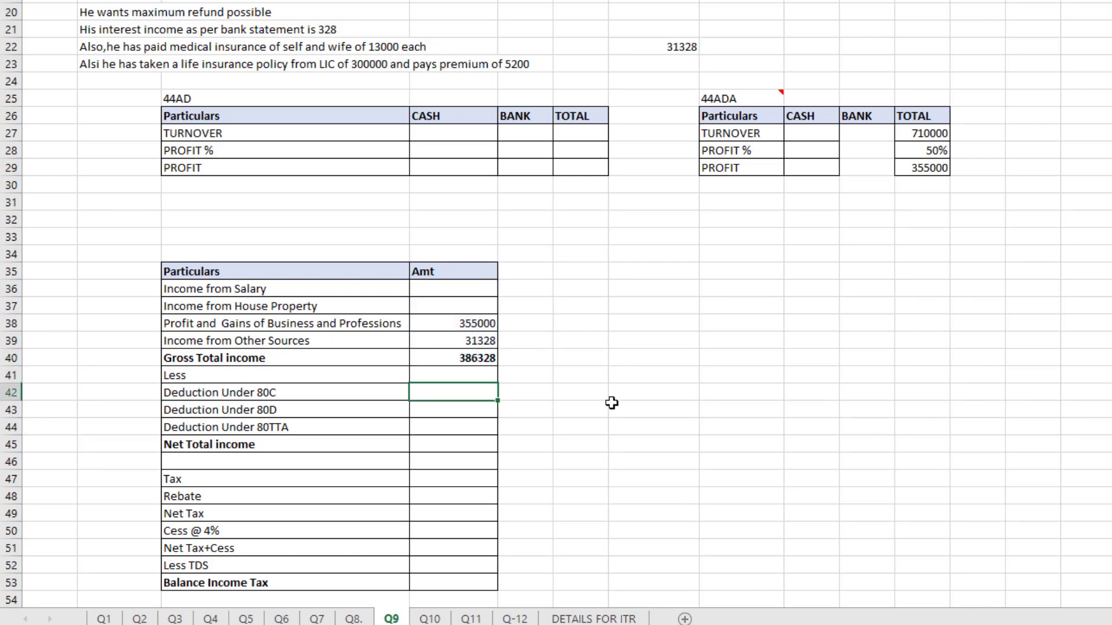
{"action": "left_click", "coordinate": [219, 66]}
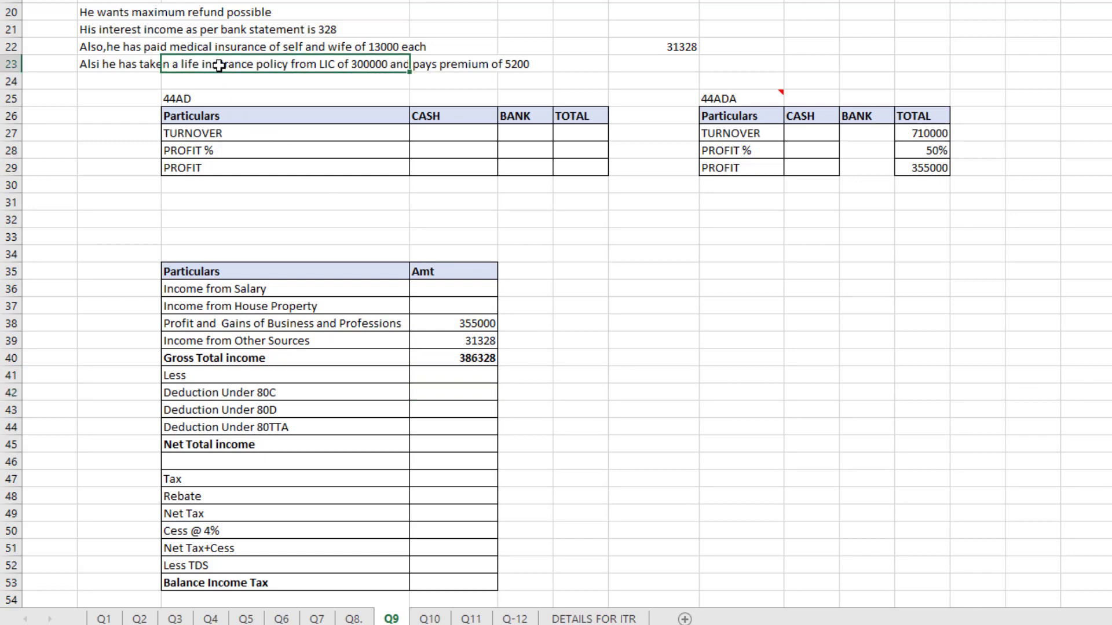
{"action": "left_click", "coordinate": [98, 54]}
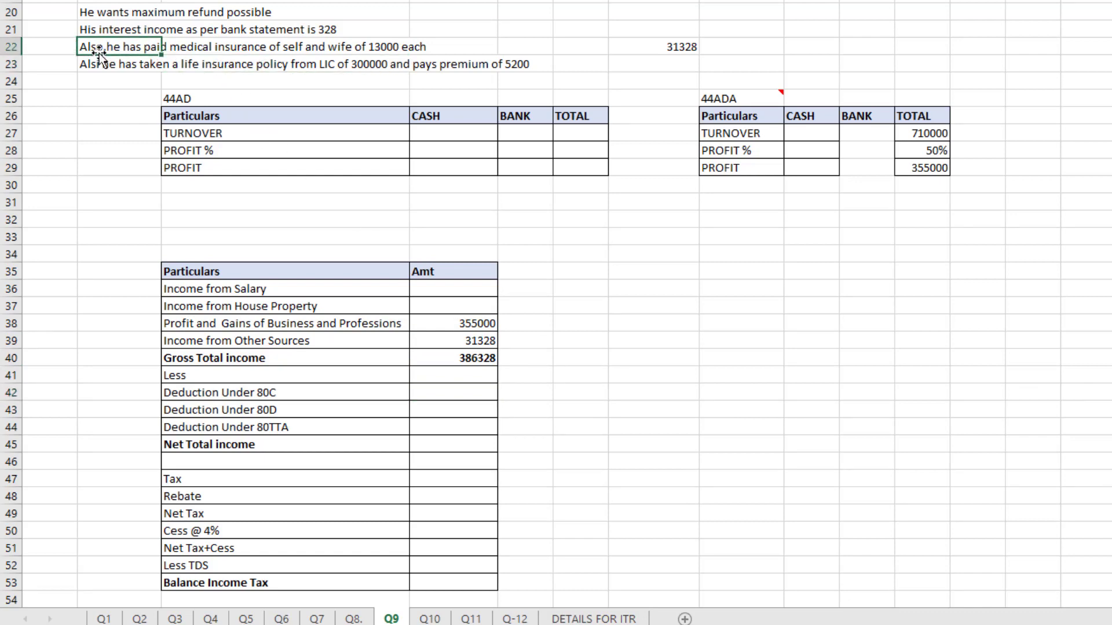
{"action": "left_click", "coordinate": [459, 393]}
{"action": "type", "text": "5200"}
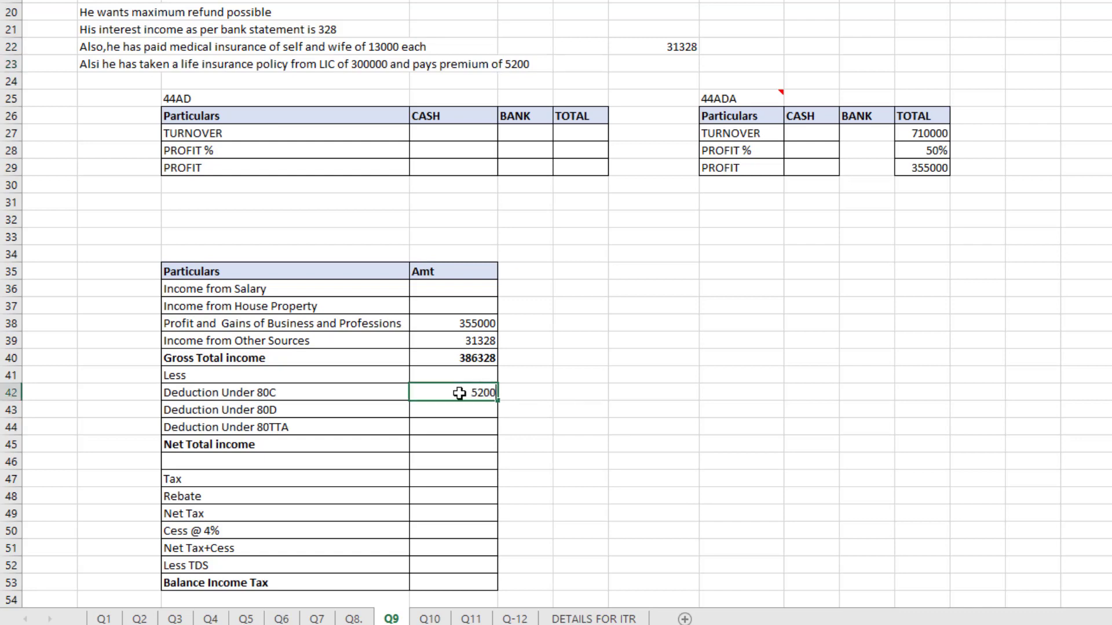
{"action": "key", "text": "Return"}
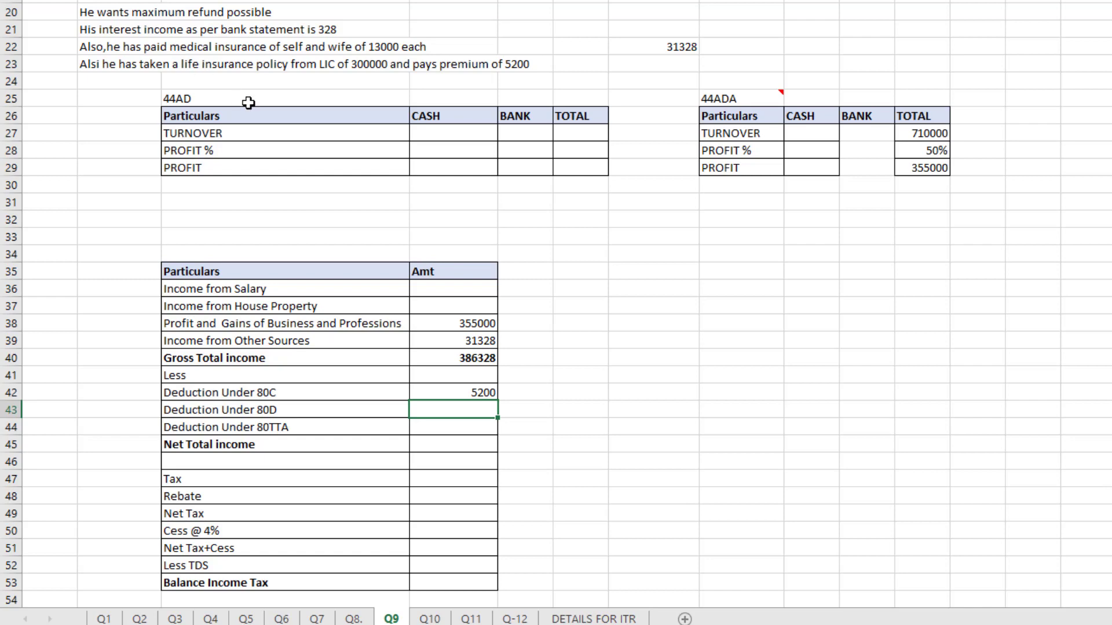
Step: Enter 25000 as the Deduction Under 80D in D43 and 328 as the Deduction Under 80TTA in D44
{"action": "type", "text": "25000"}
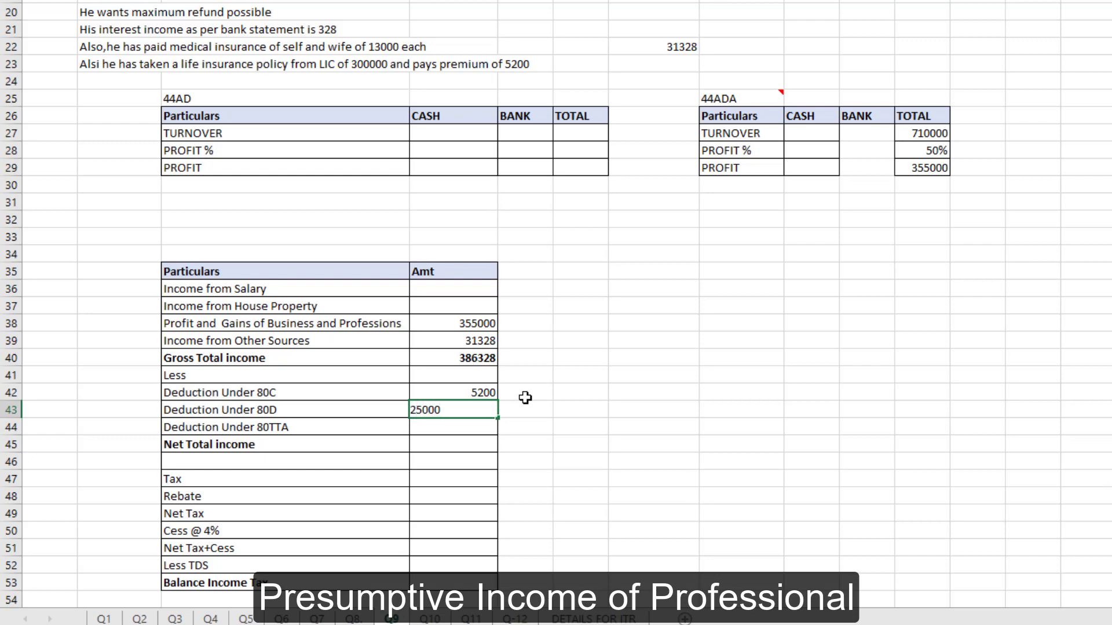
{"action": "key", "text": "Return"}
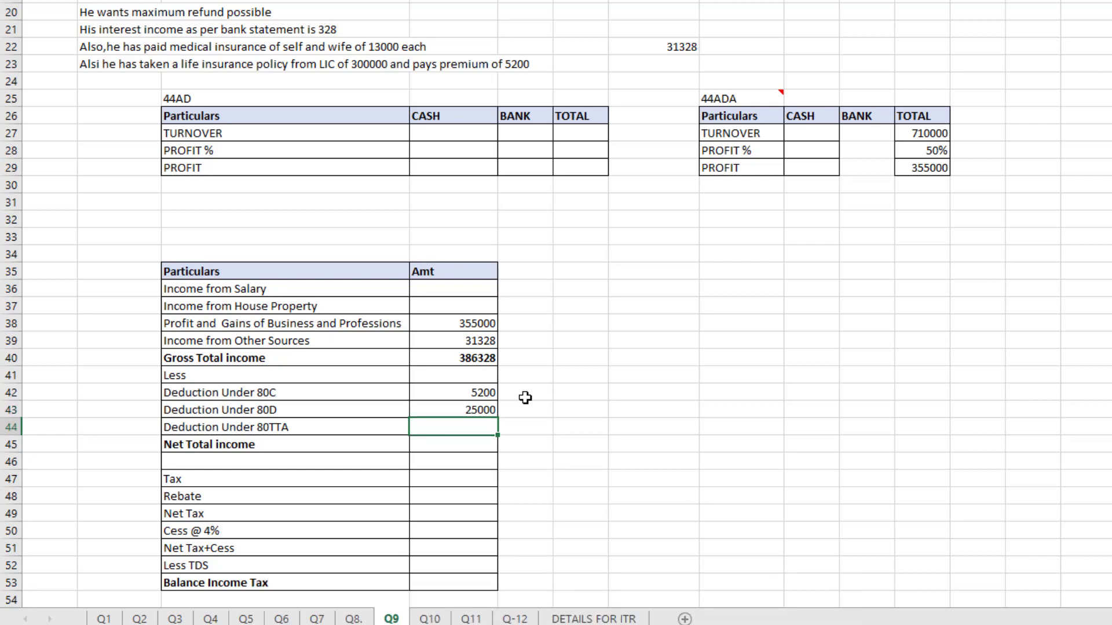
{"action": "type", "text": "327"}
{"action": "key", "text": "BackSpace"}
{"action": "type", "text": "8"}
{"action": "key", "text": "Return"}
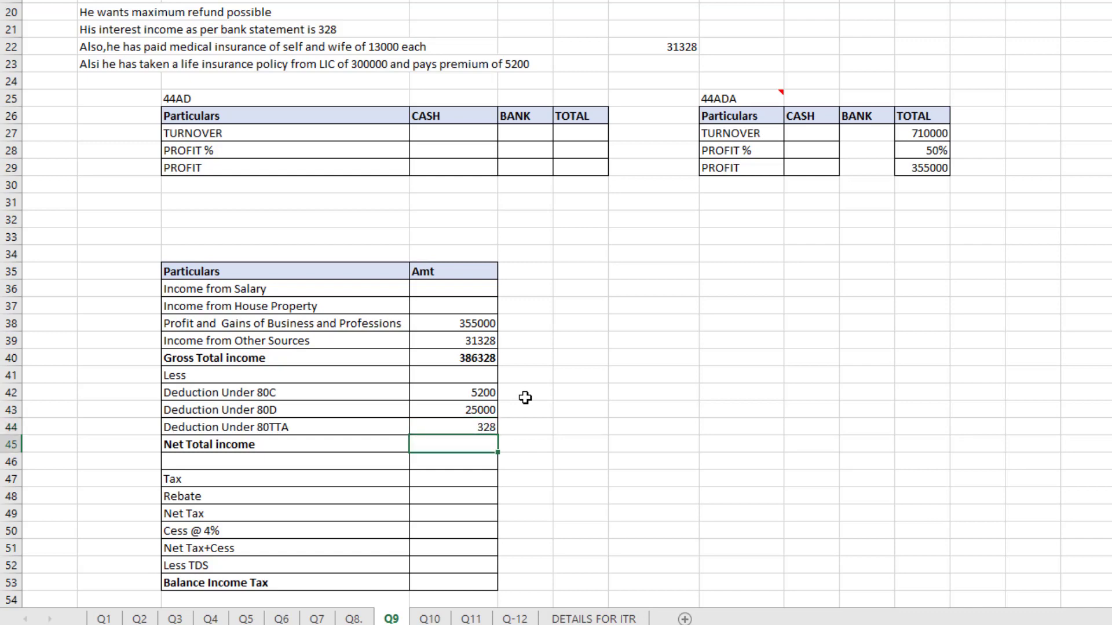
Step: Compute Net Total income in D45 by subtracting the three deductions from gross income with =D40-D42-D43-D44
{"action": "type", "text": "="}
{"action": "key", "text": "Up"}
{"action": "key", "text": "Up"}
{"action": "key", "text": "Up"}
{"action": "key", "text": "Up"}
{"action": "key", "text": "Up"}
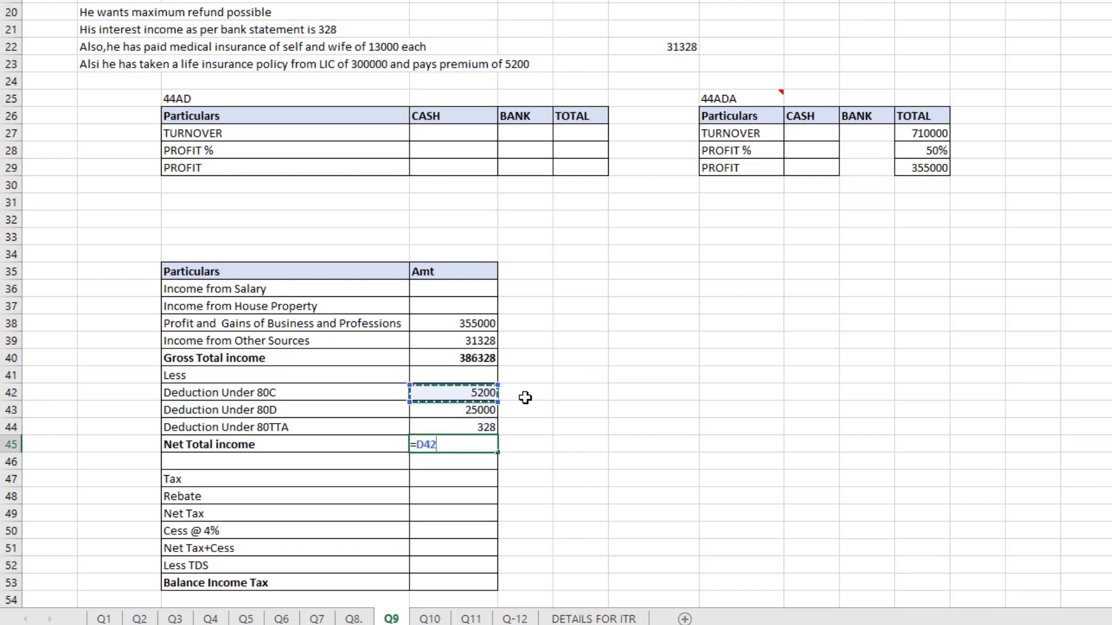
{"action": "type", "text": "-"}
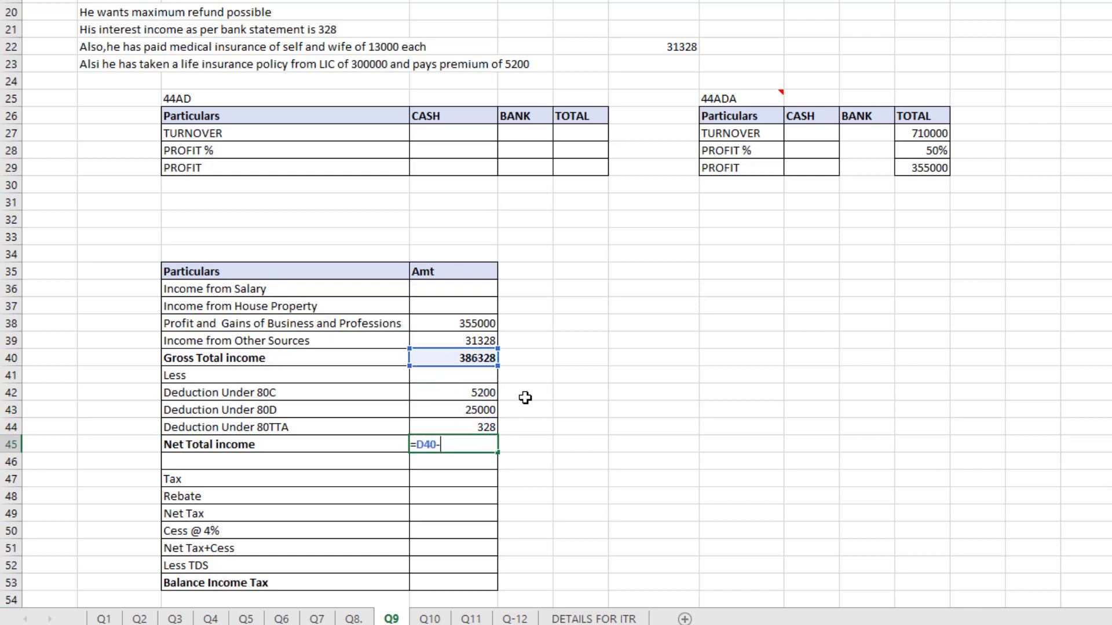
{"action": "key", "text": "Up"}
{"action": "key", "text": "Up"}
{"action": "key", "text": "Up"}
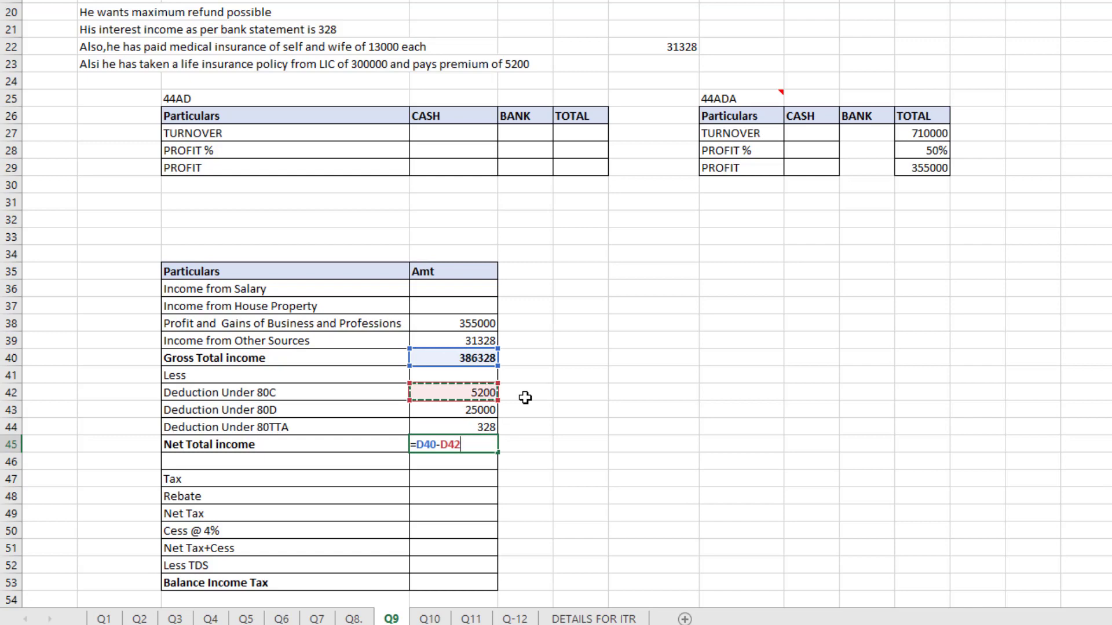
{"action": "type", "text": "-"}
{"action": "key", "text": "Up"}
{"action": "key", "text": "Up"}
{"action": "type", "text": "-"}
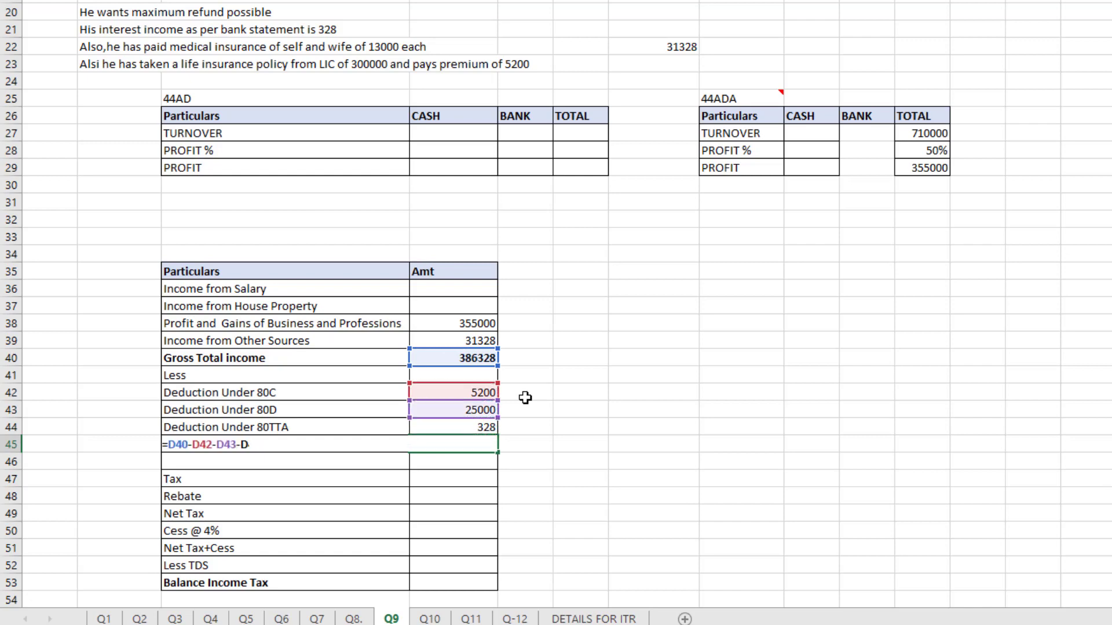
{"action": "key", "text": "Down"}
{"action": "key", "text": "Return"}
{"action": "key", "text": "Up"}
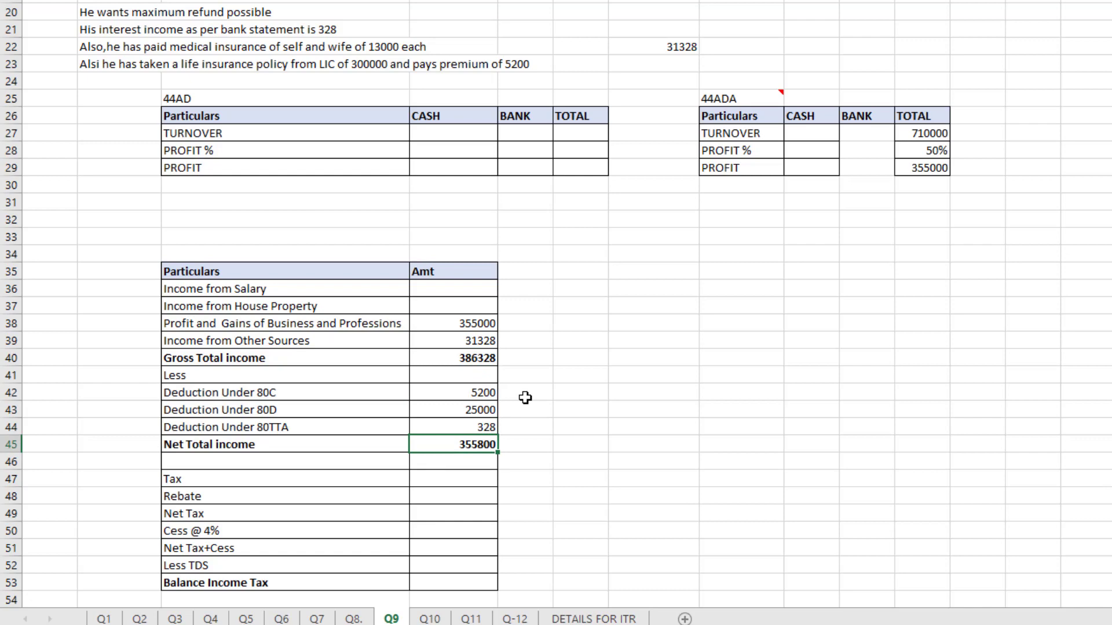
Step: Copy the Tax formula from the Q8. sheet's computation table into the Tax cell D47 on the Q9 sheet
{"action": "left_click", "coordinate": [354, 619]}
{"action": "left_click", "coordinate": [418, 458]}
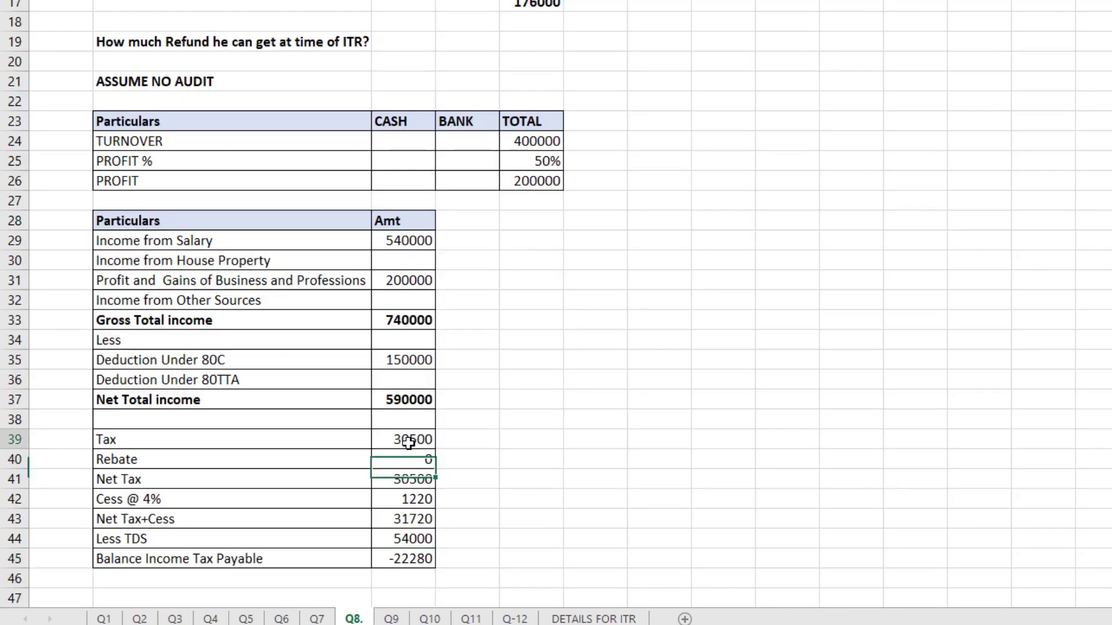
{"action": "left_click", "coordinate": [418, 439]}
{"action": "key", "text": "ctrl+c"}
{"action": "left_click", "coordinate": [392, 619]}
{"action": "scroll", "coordinate": [454, 422], "scroll_direction": "down", "scroll_amount": 1}
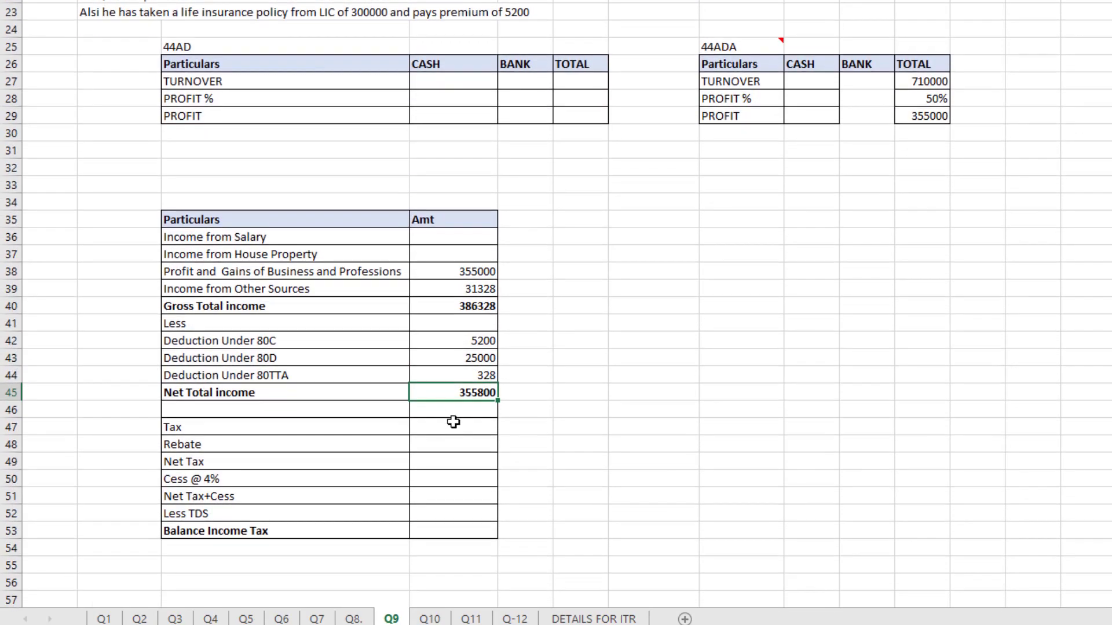
{"action": "left_click", "coordinate": [454, 421]}
{"action": "key", "text": "ctrl+v"}
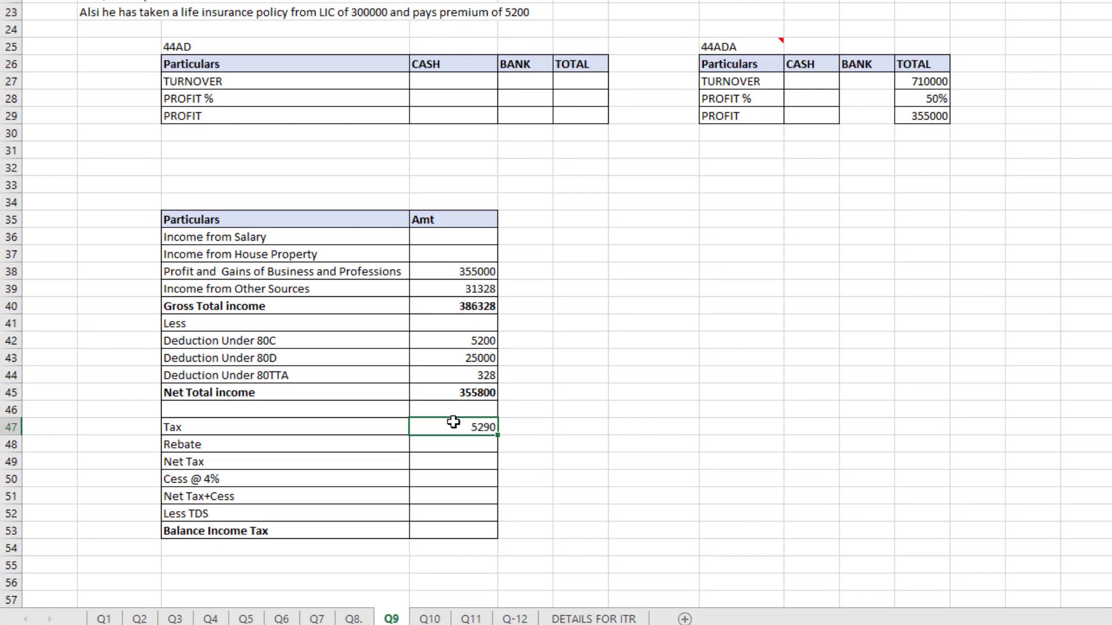
Step: Enter a Rebate of 0 in D48
{"action": "key", "text": "Down"}
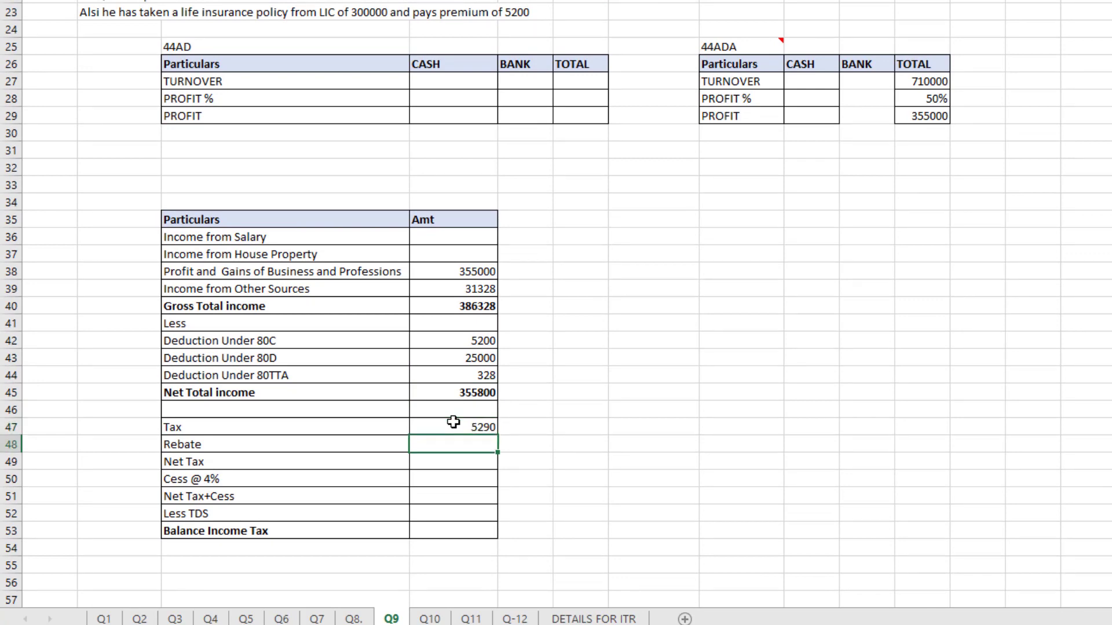
{"action": "type", "text": "0"}
{"action": "key", "text": "Return"}
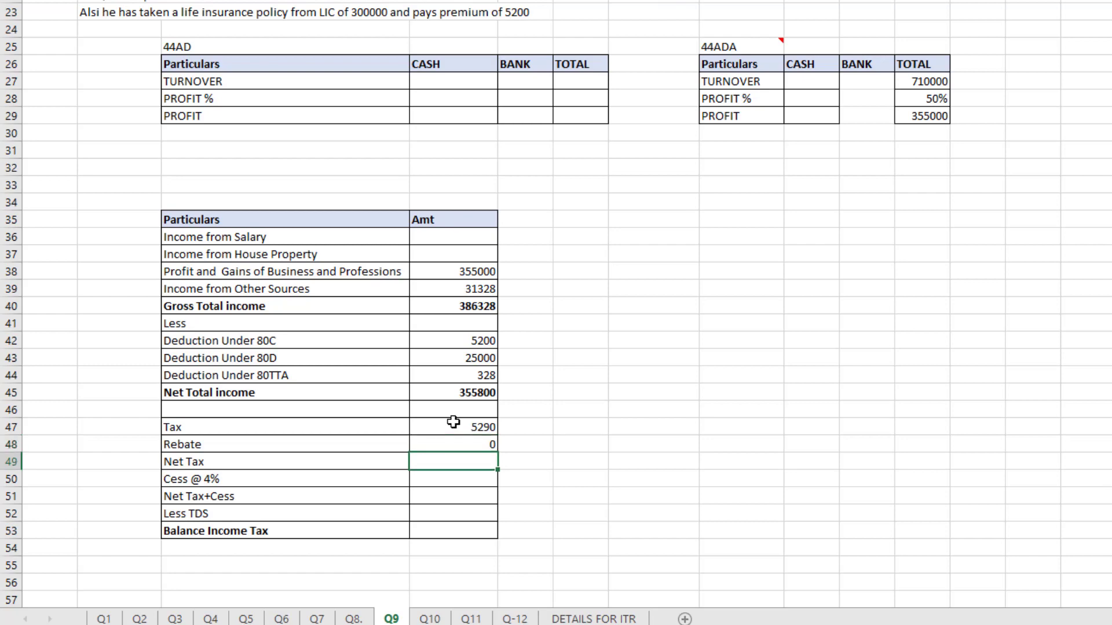
Step: Compute Net Tax in D49 as Tax minus Rebate with =D47-D48
{"action": "type", "text": "="}
{"action": "left_click", "coordinate": [453, 422]}
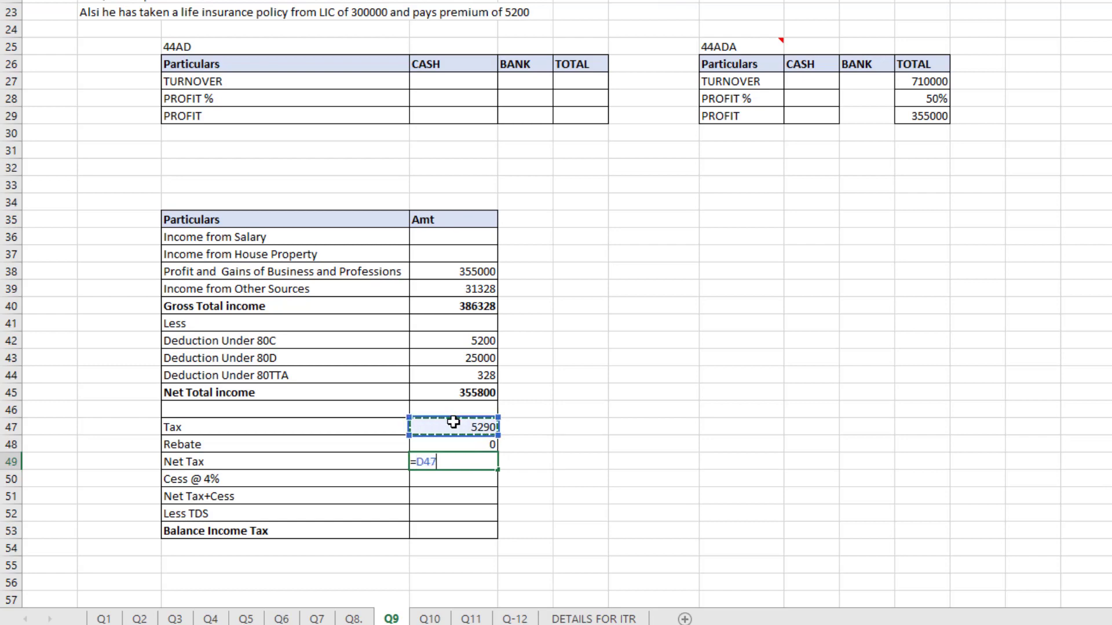
{"action": "type", "text": "-D48"}
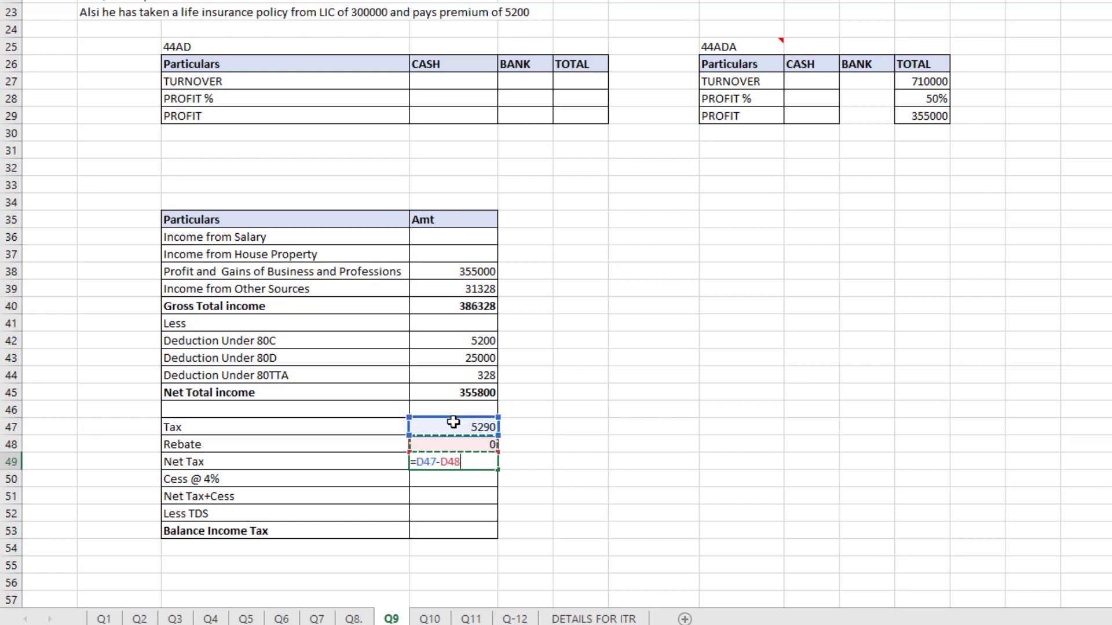
{"action": "key", "text": "Return"}
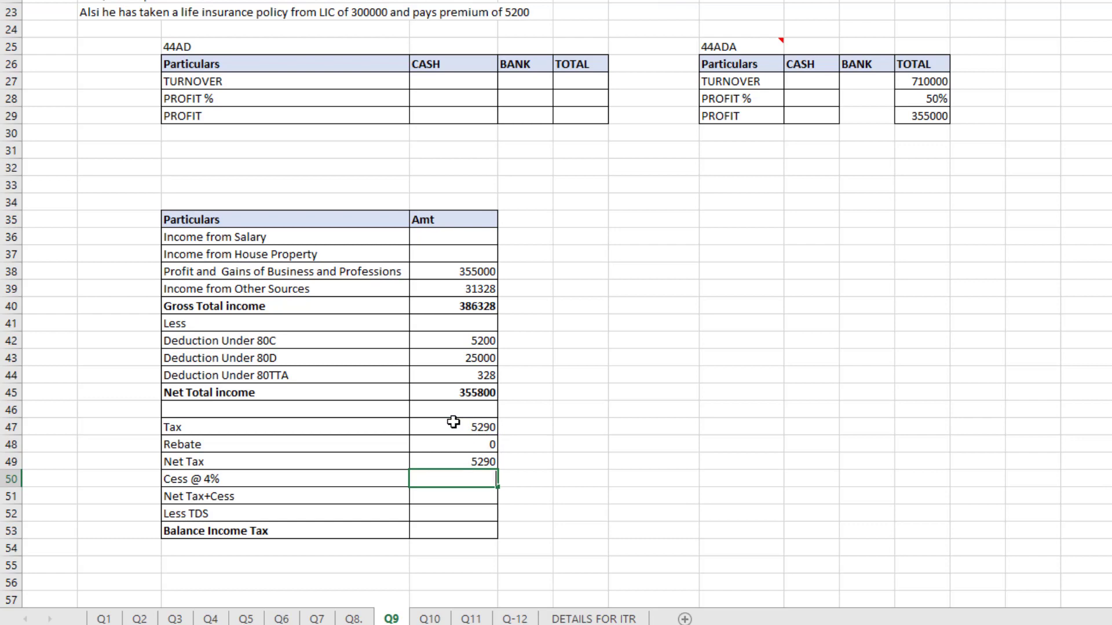
Step: Calculate the Cess @ 4% in D50 from the Net Tax with =D49*4%
{"action": "type", "text": "="}
{"action": "key", "text": "Up"}
{"action": "type", "text": "*4%"}
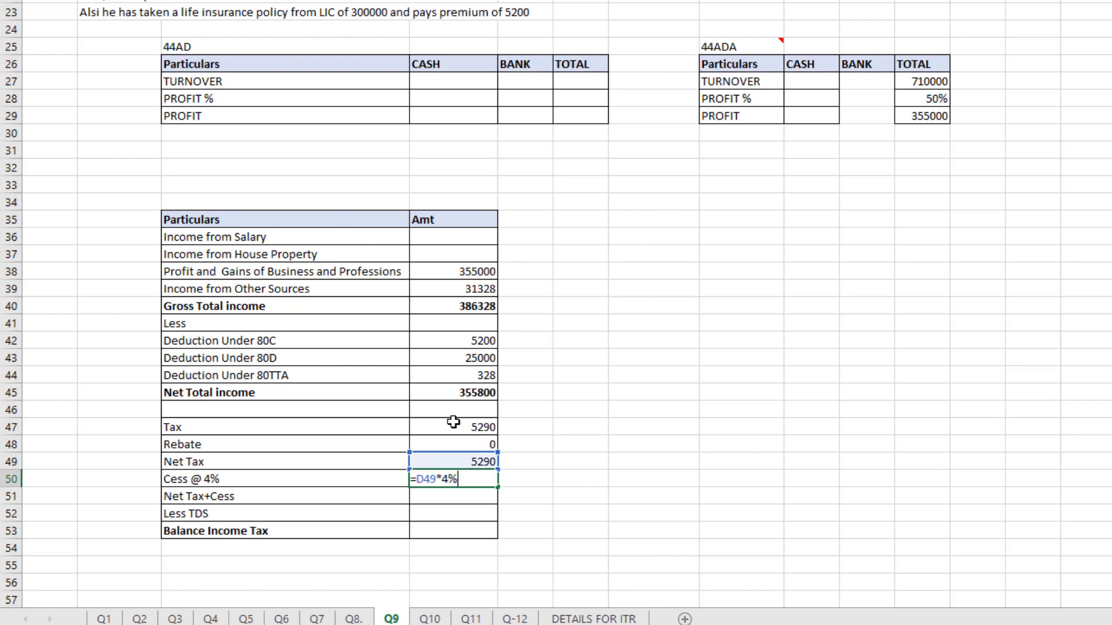
{"action": "key", "text": "Return"}
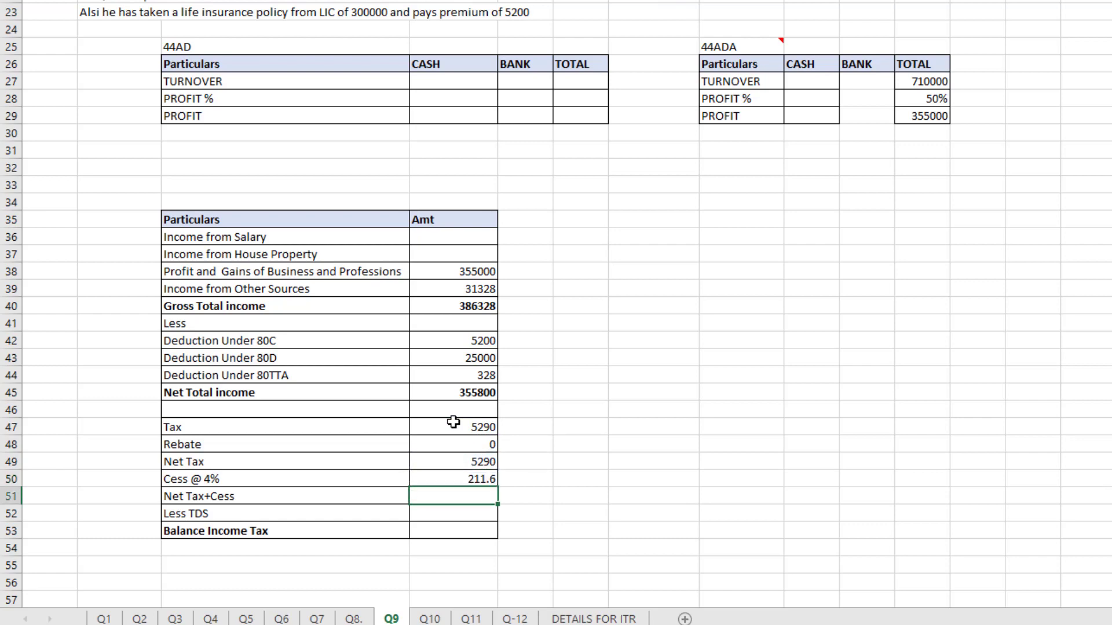
Step: Compute Net Tax+Cess in D51 by summing the Net Tax in D49 and the cess in D50
{"action": "key", "text": "alt+equal"}
{"action": "key", "text": "Down"}
{"action": "key", "text": "Down"}
{"action": "key", "text": "shift+Down"}
{"action": "key", "text": "Return"}
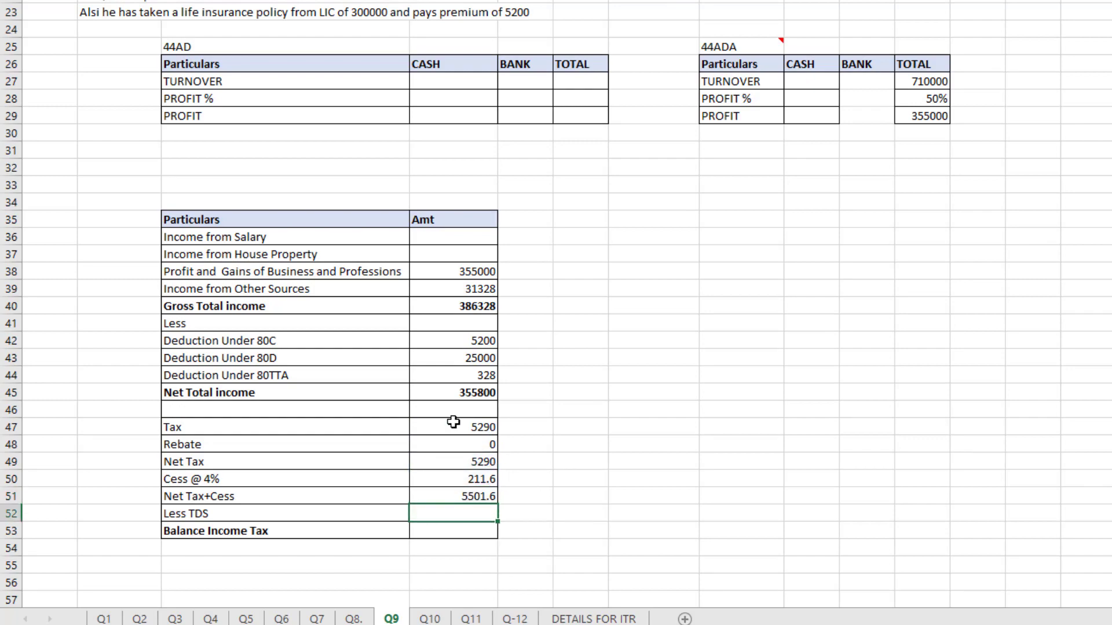
Step: Look up the total in the TDS column of the company table and enter 13200 as Less TDS in D52
{"action": "key", "text": "Up"}
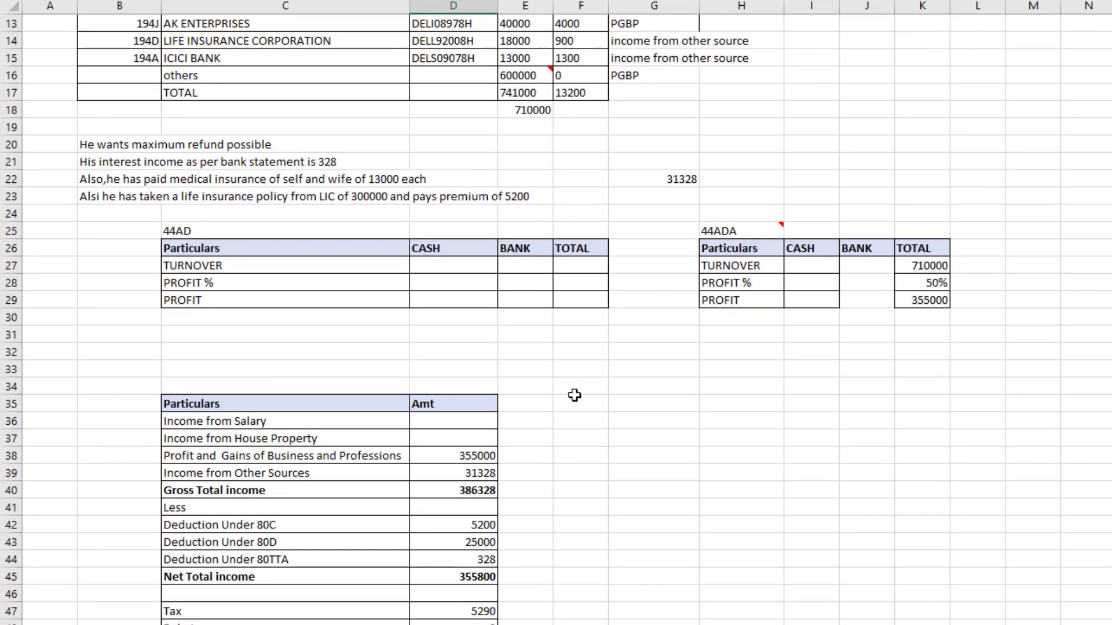
{"action": "scroll", "coordinate": [590, 115], "scroll_direction": "up", "scroll_amount": 2}
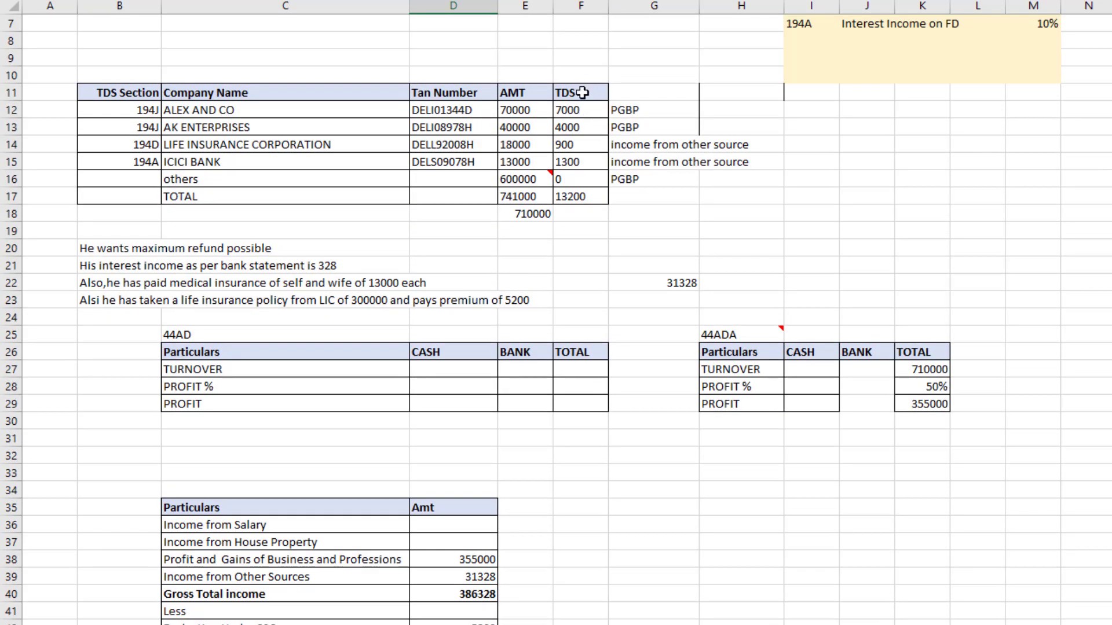
{"action": "left_click", "coordinate": [576, 93]}
{"action": "left_click", "coordinate": [576, 198]}
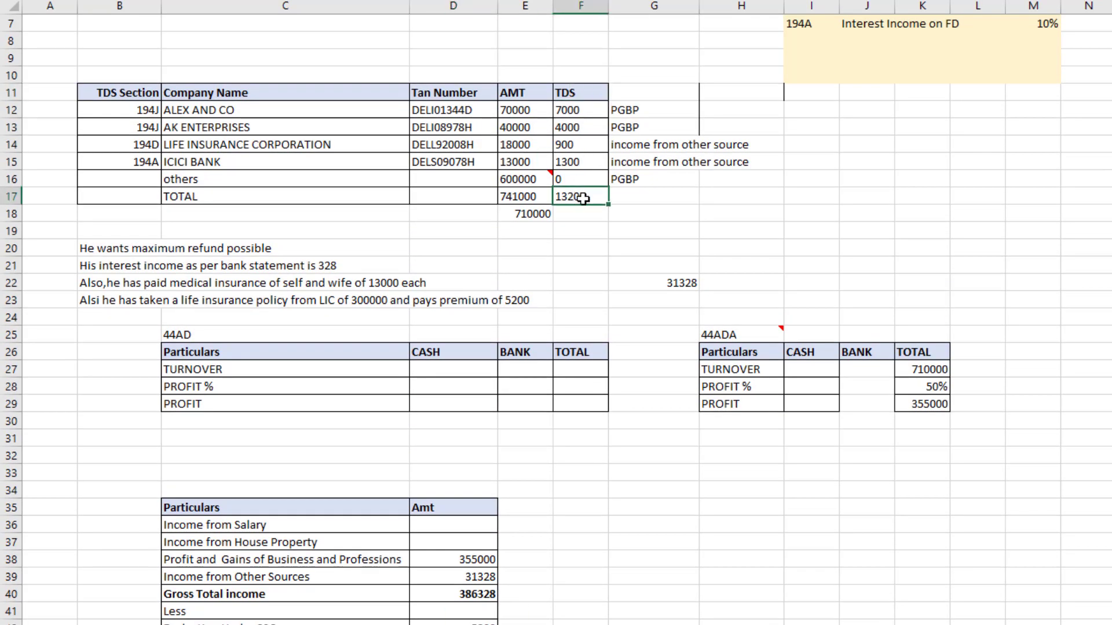
{"action": "scroll", "coordinate": [648, 266], "scroll_direction": "down", "scroll_amount": 5}
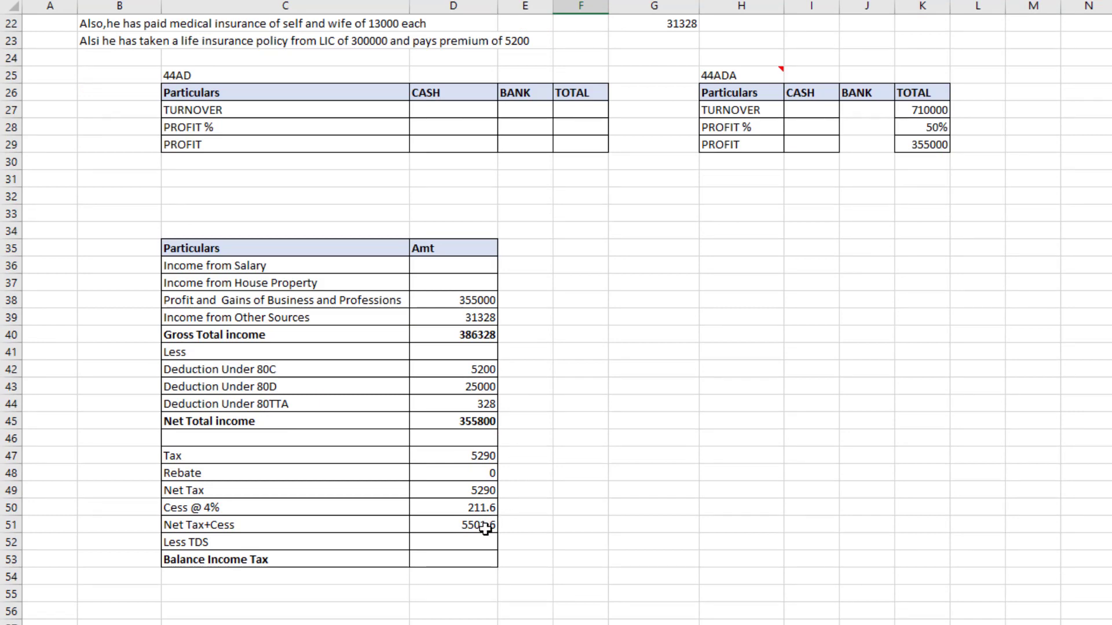
{"action": "left_click", "coordinate": [480, 538]}
{"action": "type", "text": "13200"}
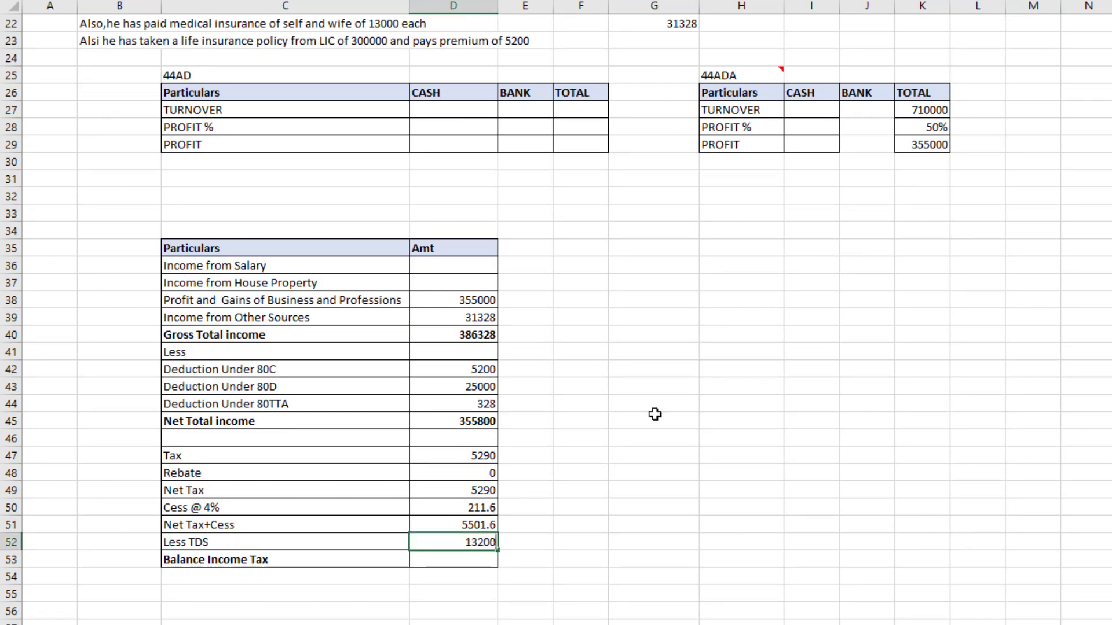
{"action": "key", "text": "Return"}
Step: Compute Balance Income Tax in D53 by subtracting the TDS from Net Tax+Cess with =D51-D52
{"action": "type", "text": "="}
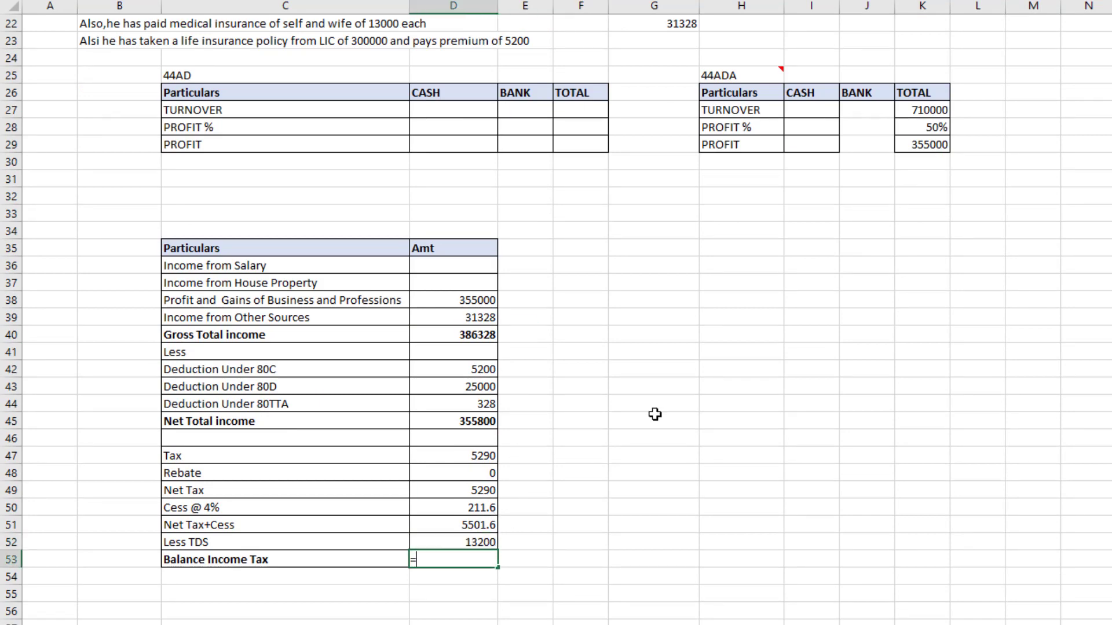
{"action": "key", "text": "Up"}
{"action": "key", "text": "Up"}
{"action": "type", "text": "-"}
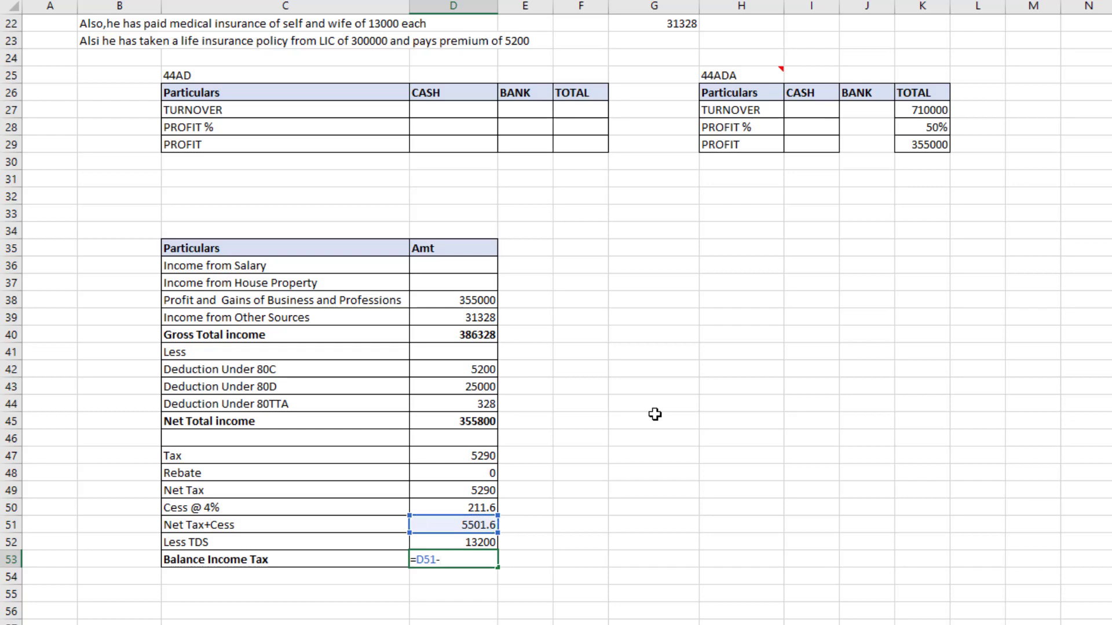
{"action": "key", "text": "Up"}
{"action": "key", "text": "Return"}
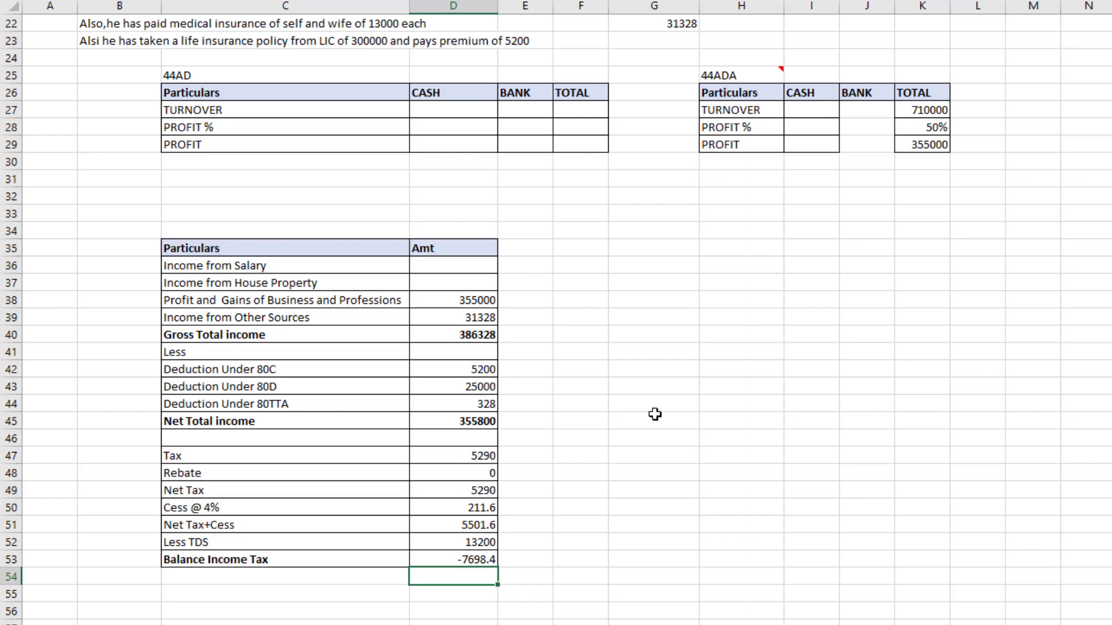
{"action": "scroll", "coordinate": [654, 414], "scroll_direction": "up", "scroll_amount": 7}
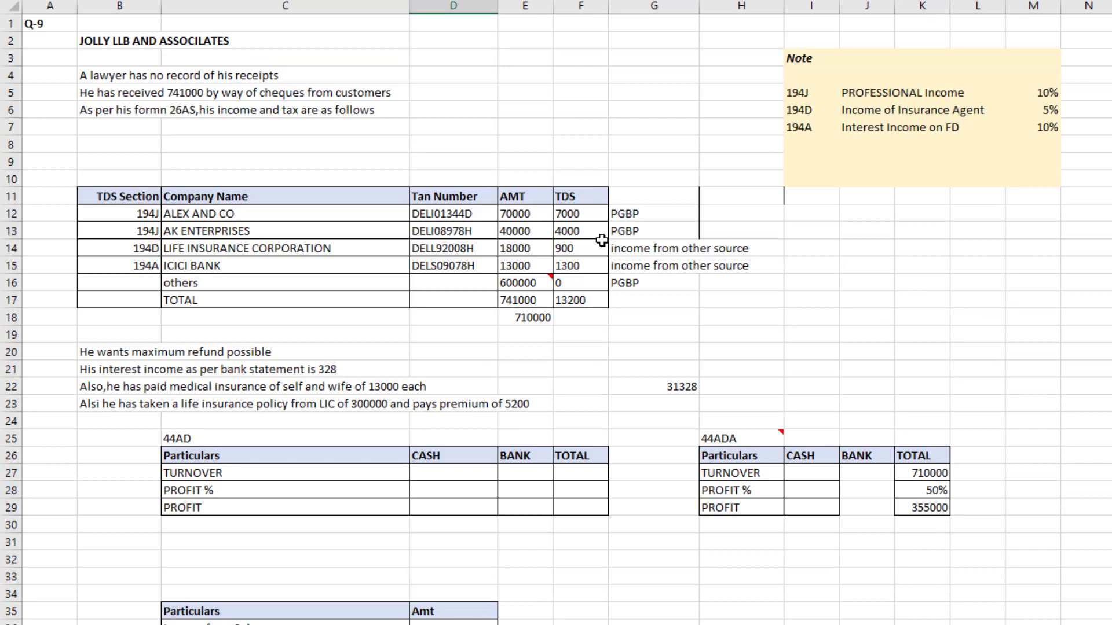